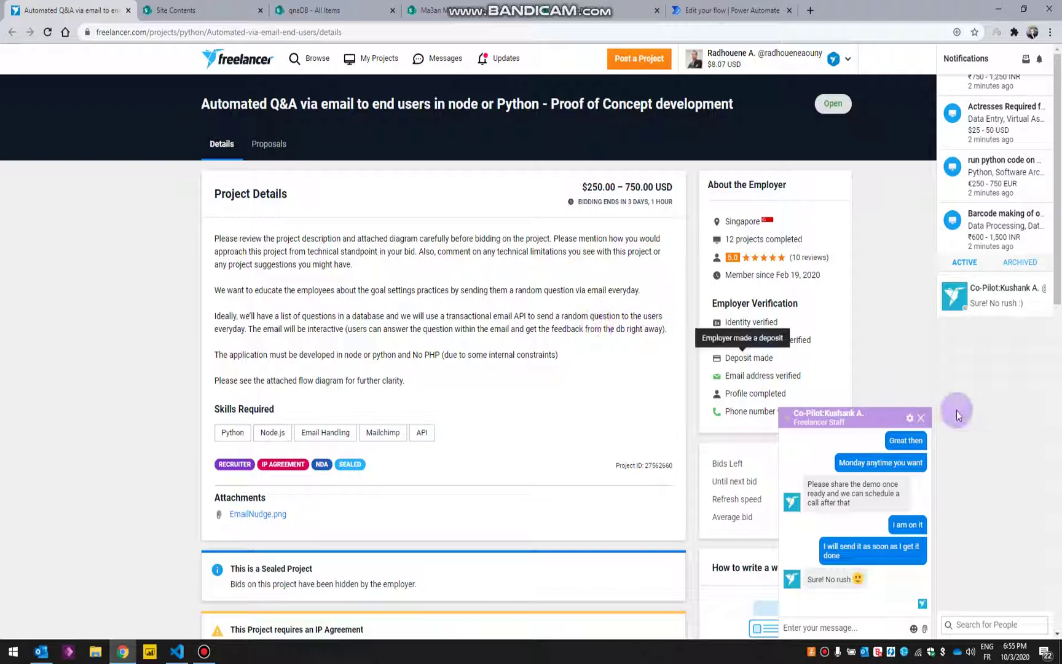
# Close the chat window and open the project's EmailNudge.png attachment to examine the flow diagram.
pyautogui.click(921, 419)
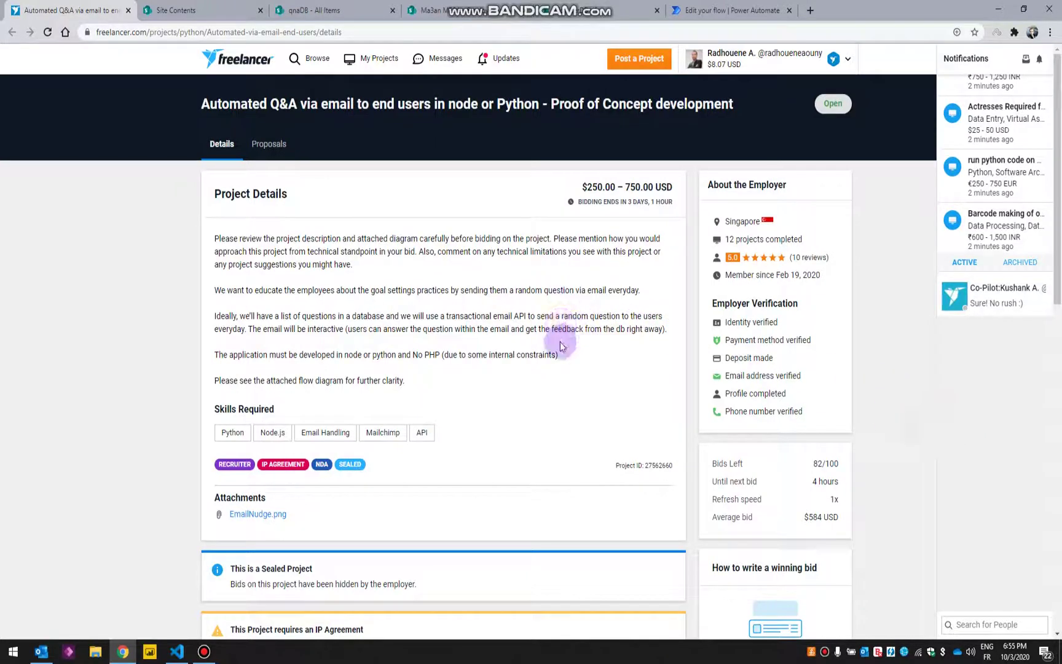
pyautogui.click(267, 517)
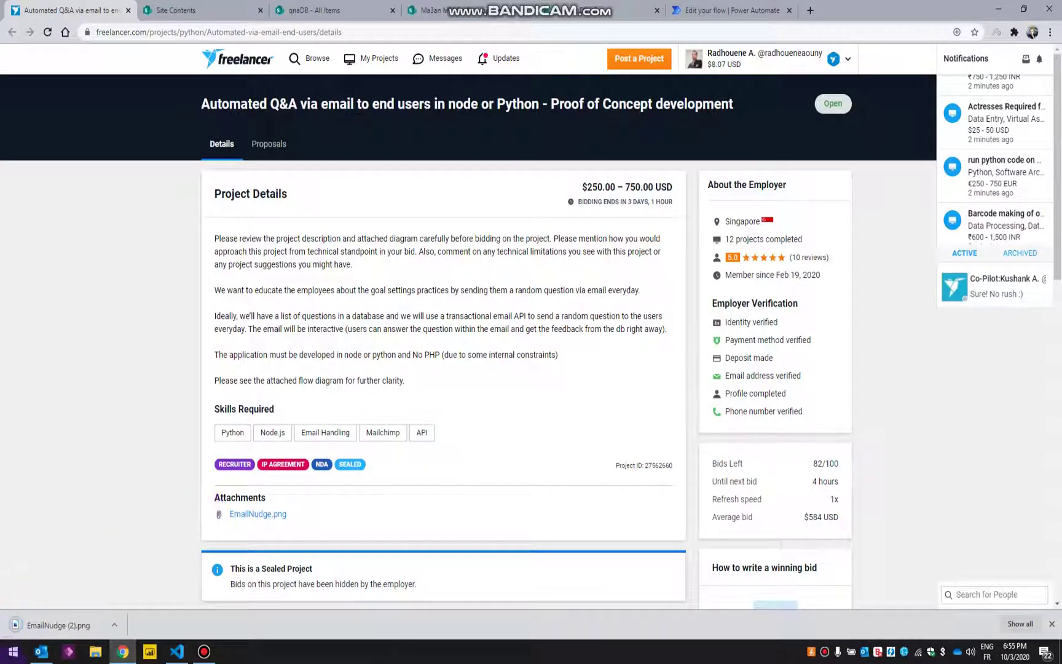
pyautogui.click(56, 625)
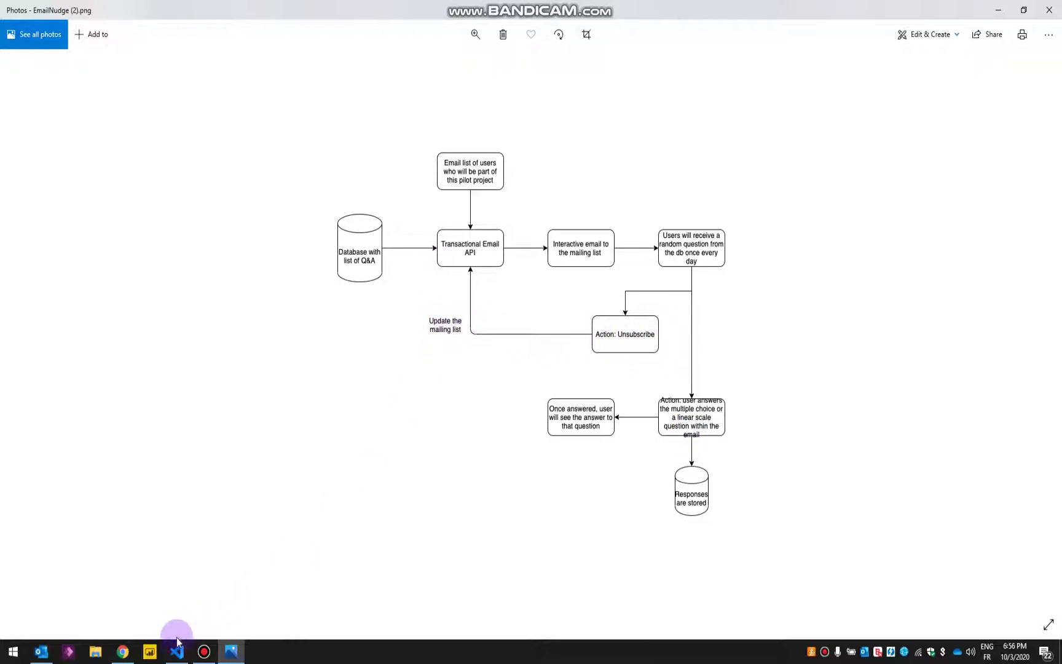
# Return to Chrome and review the RandomQnAProject flow page and the qnaDB, EmployeeAnswers and PilotUserDB SharePoint lists.
pyautogui.click(123, 652)
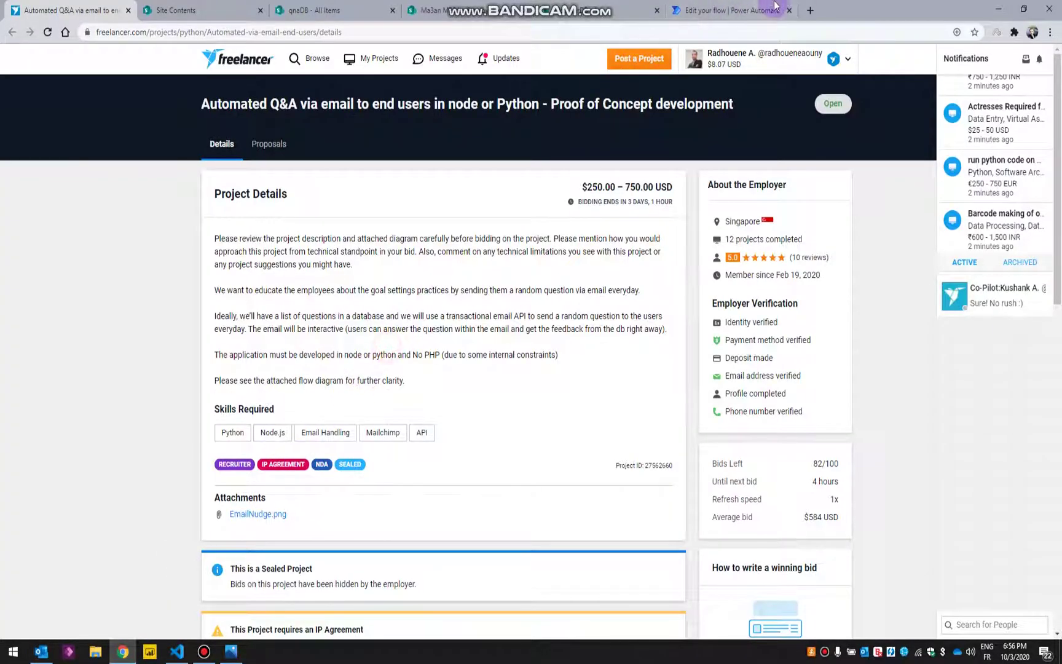
pyautogui.click(751, 8)
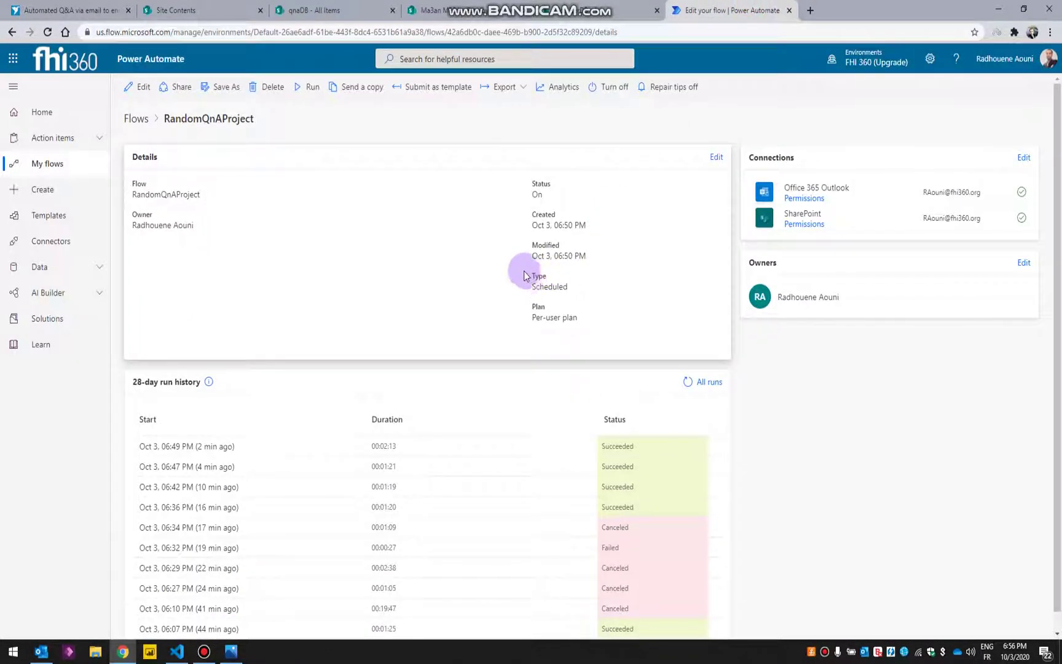
pyautogui.click(320, 20)
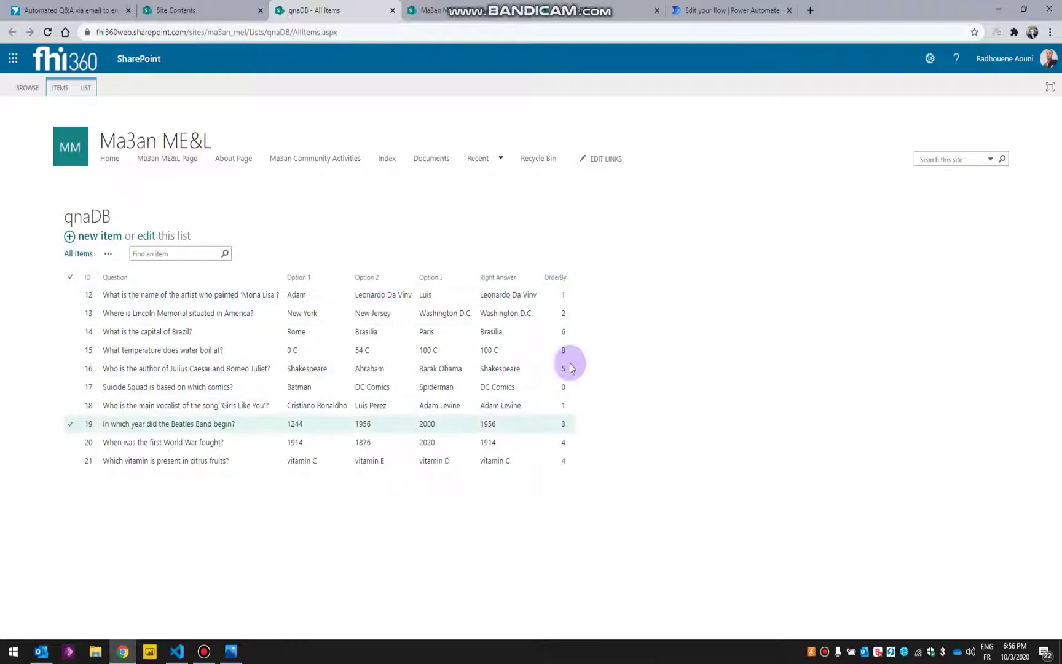
pyautogui.click(430, 10)
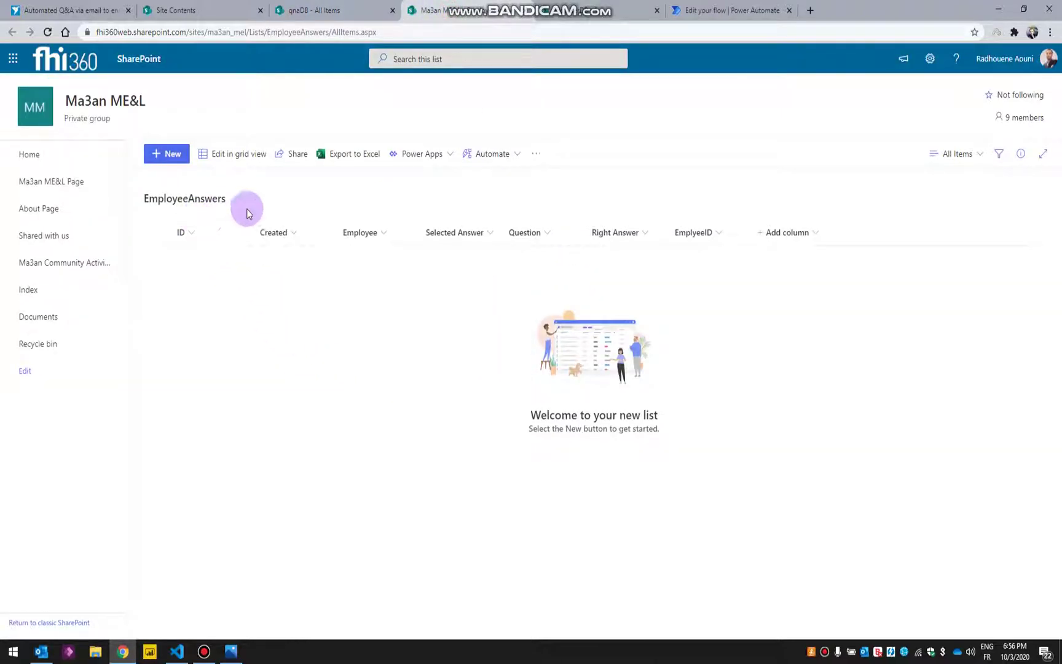
pyautogui.click(591, 11)
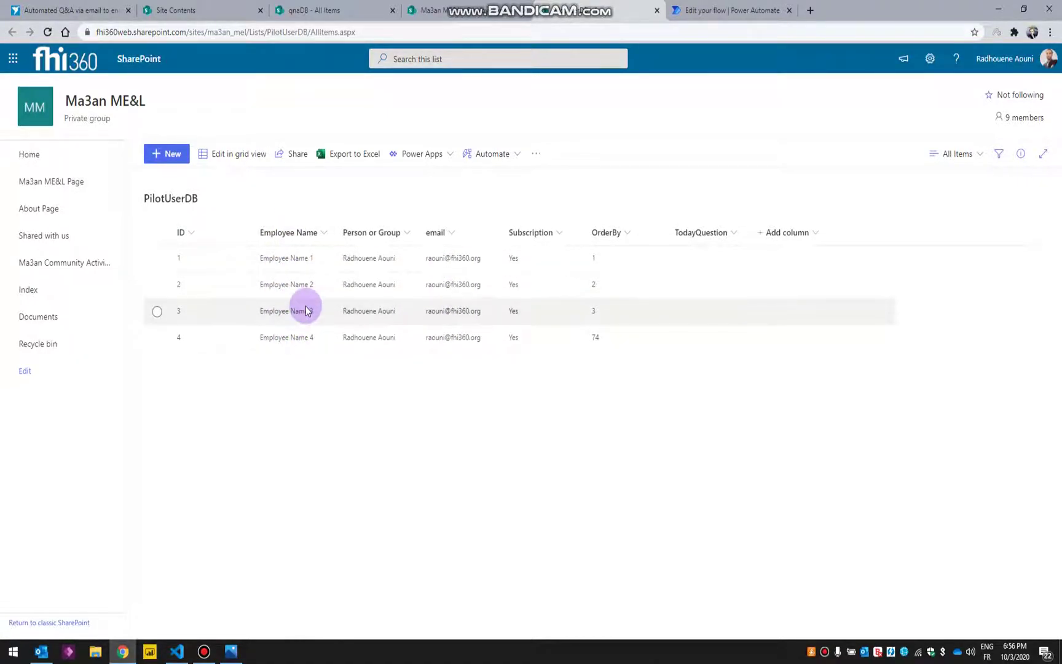
pyautogui.hotkey('ctrl', 'shift', 'Tab')
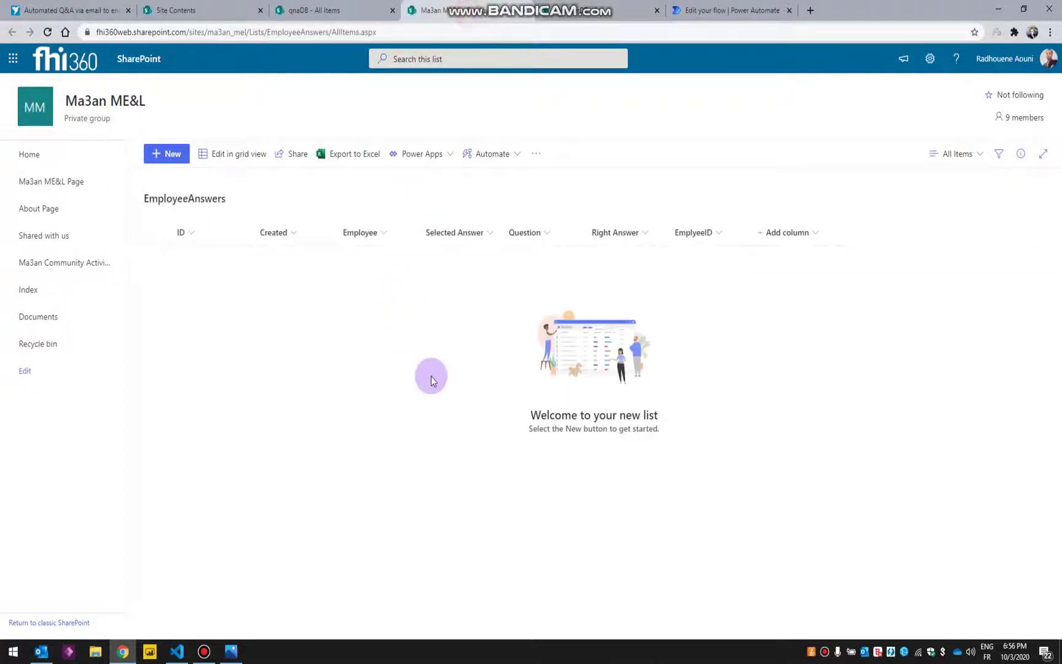
# Run the RandomQnAProject flow manually in Power Automate and close the run confirmation.
pyautogui.click(745, 11)
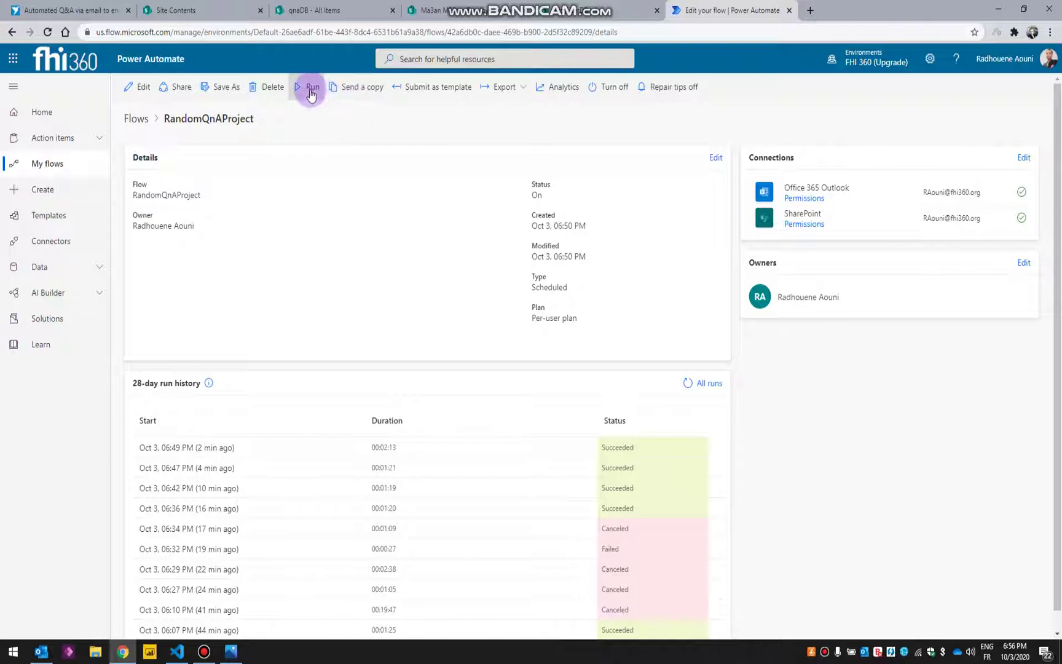
pyautogui.click(310, 91)
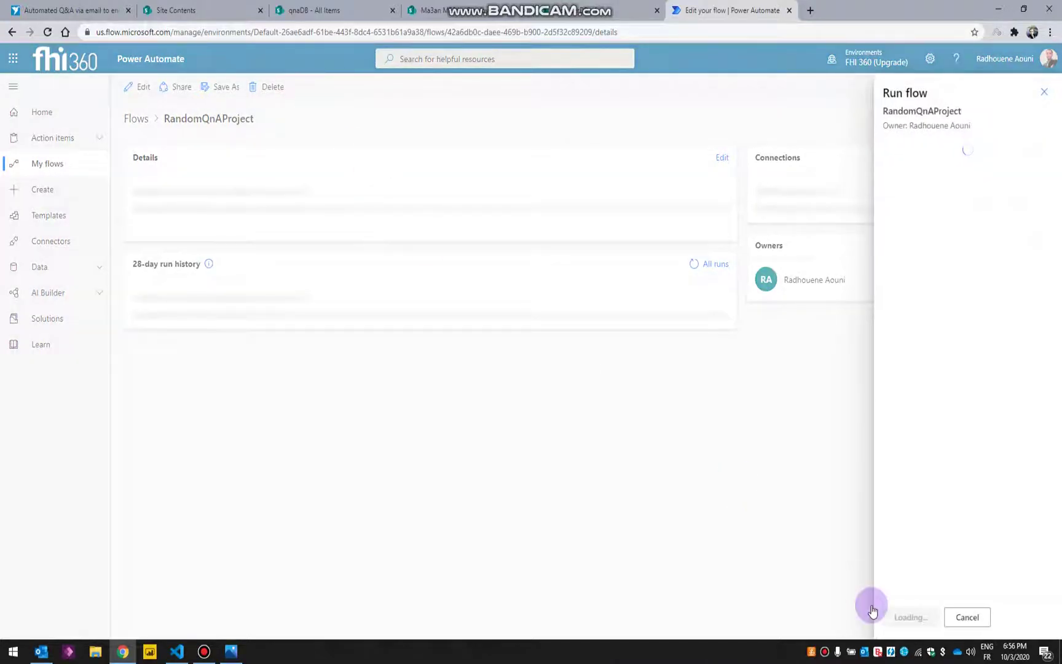
pyautogui.click(909, 617)
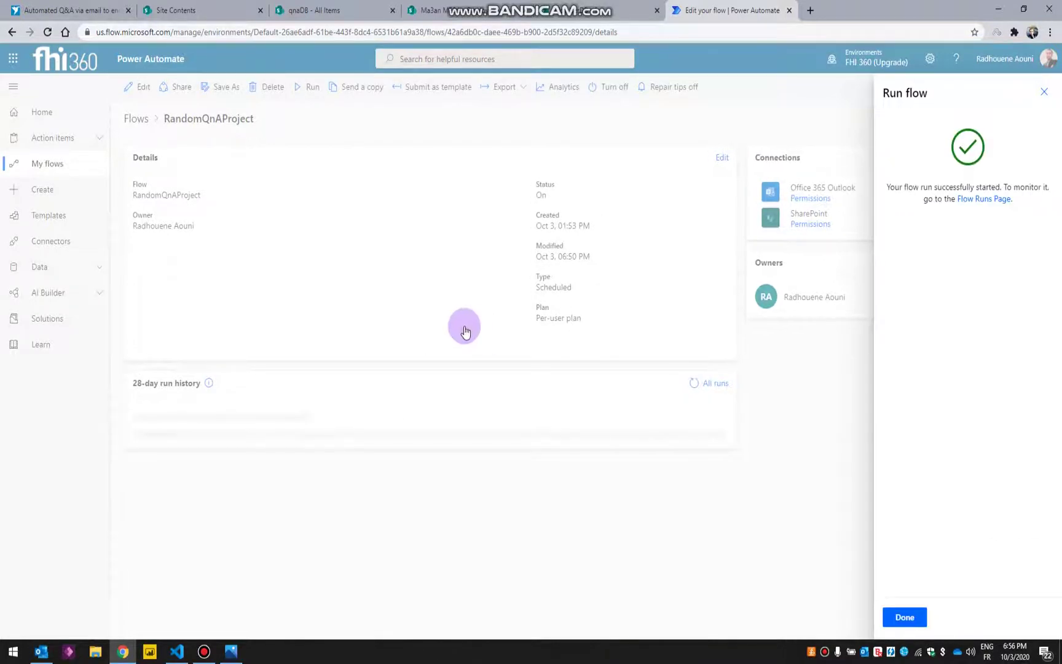
pyautogui.click(903, 618)
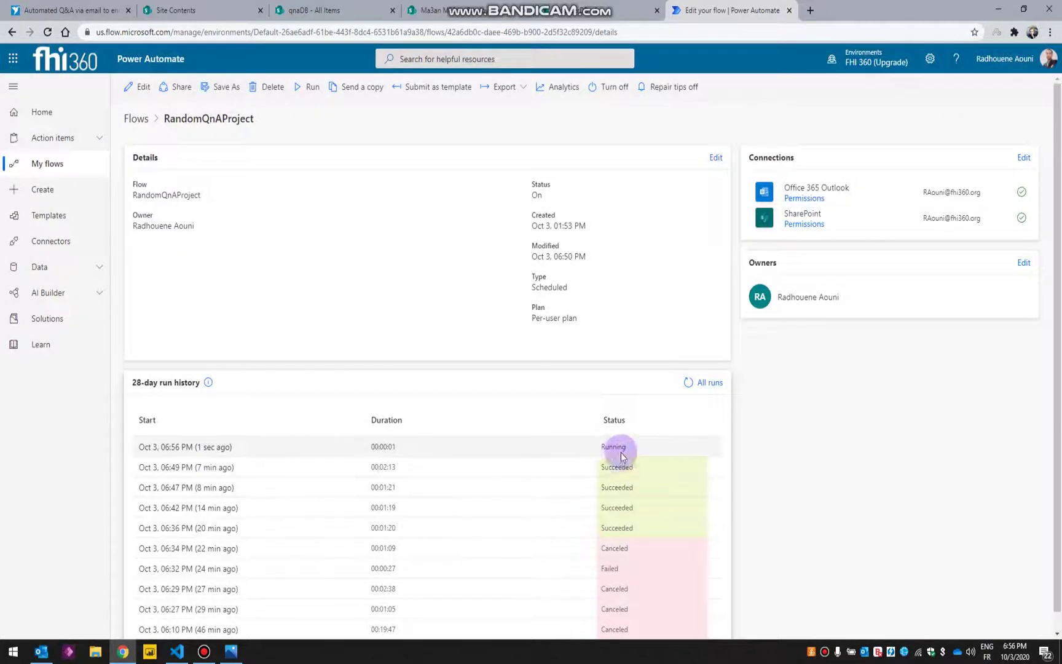
# Answer the Suicide Squad question email in Outlook with DC Comics, then check the EmployeeAnswers list in Chrome.
pyautogui.click(38, 653)
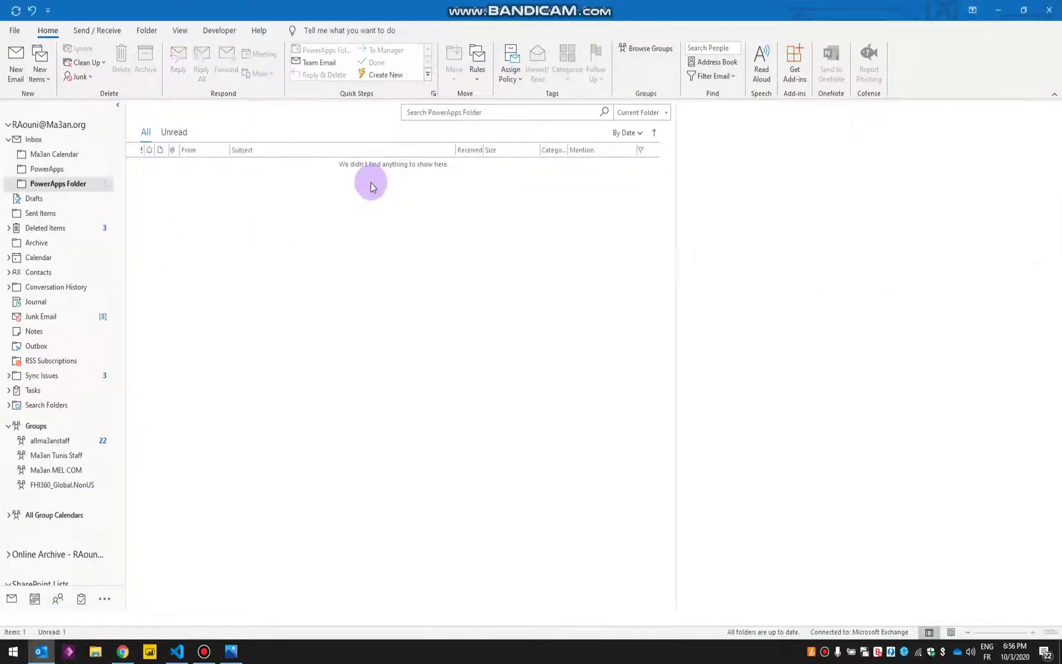
pyautogui.click(311, 178)
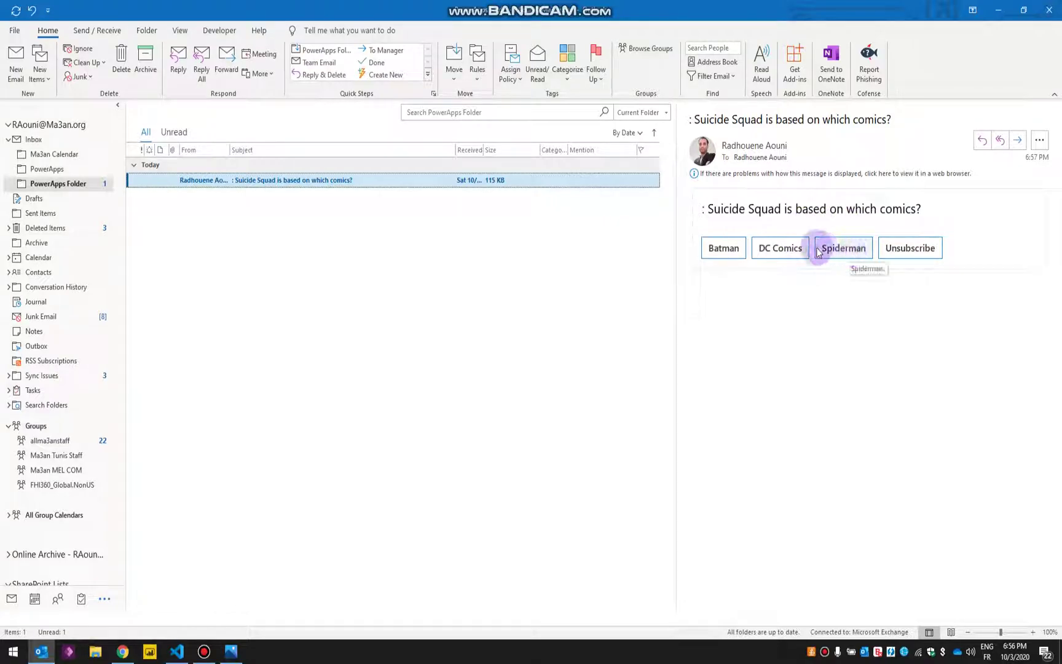
pyautogui.click(782, 249)
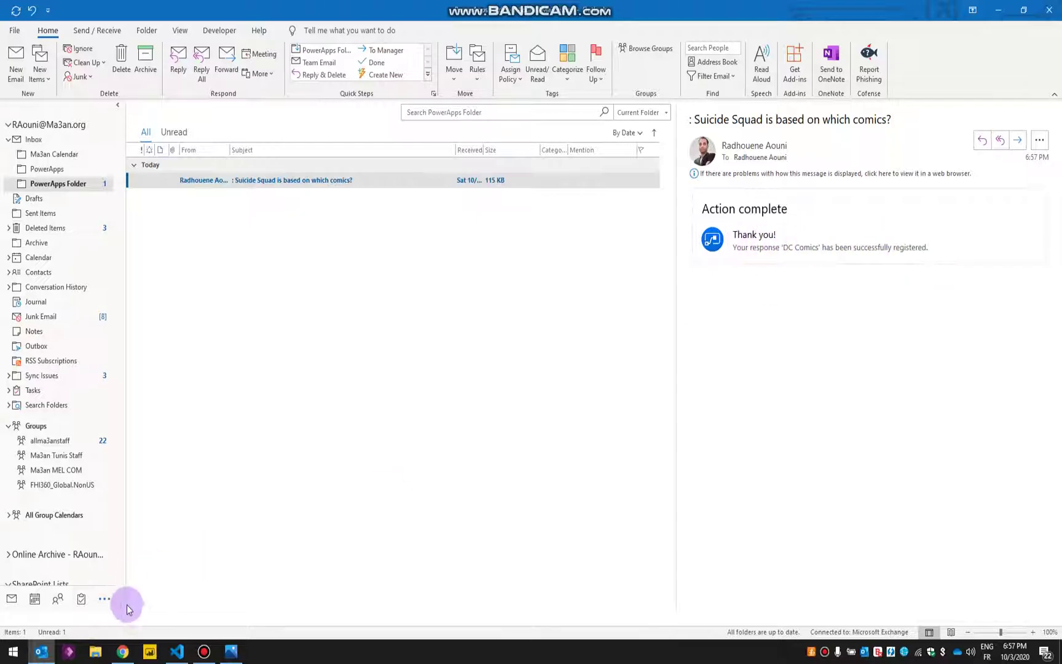
pyautogui.click(122, 655)
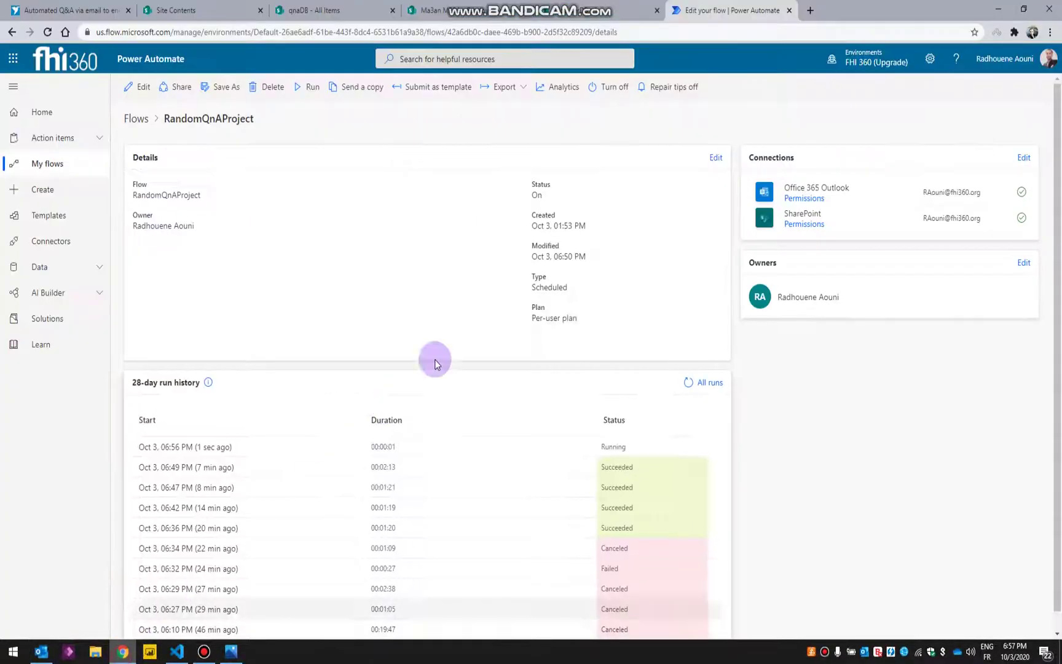
pyautogui.click(465, 19)
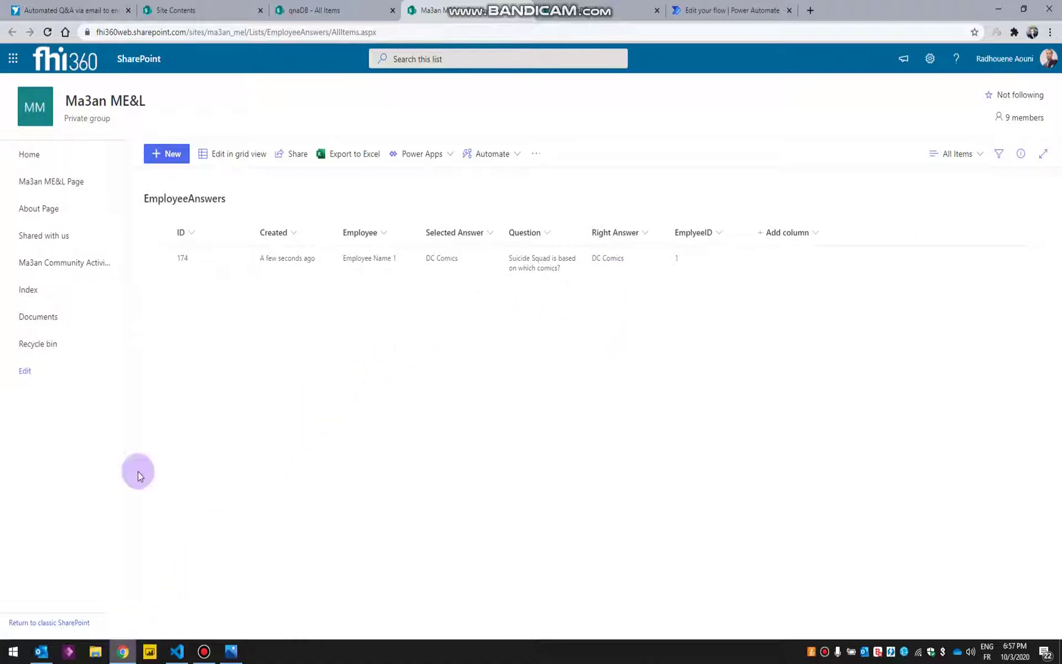
# Answer the 'Mona Lisa' question email in Outlook with Leonardo Da Vinv and reload the EmployeeAnswers list in Chrome.
pyautogui.click(41, 653)
pyautogui.click(331, 180)
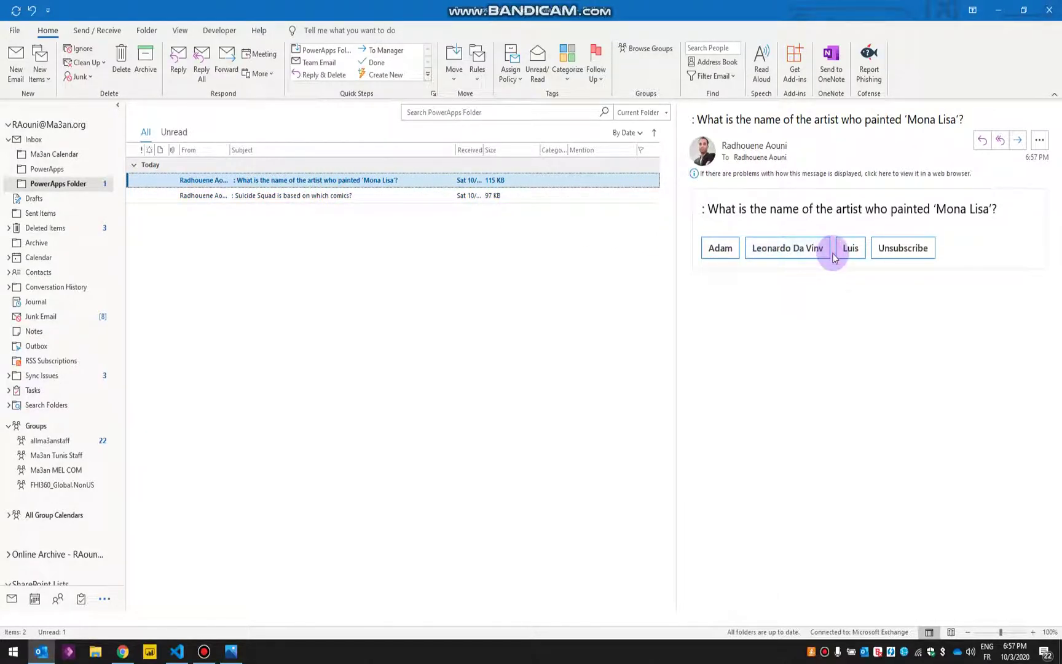
pyautogui.click(772, 249)
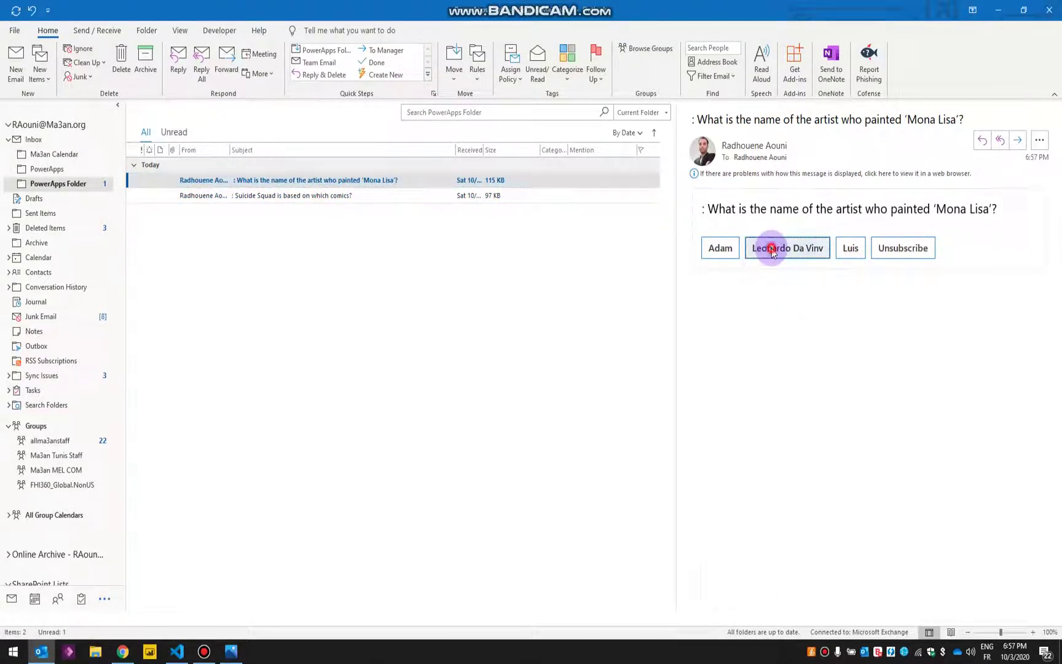
pyautogui.click(121, 653)
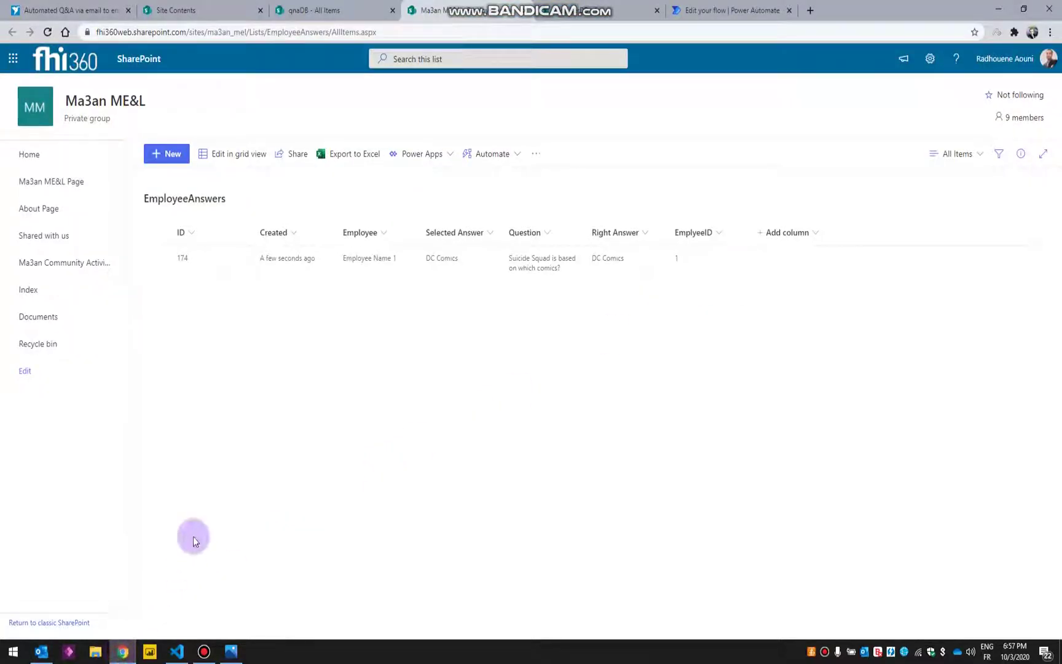
pyautogui.rightClick(353, 331)
pyautogui.click(382, 368)
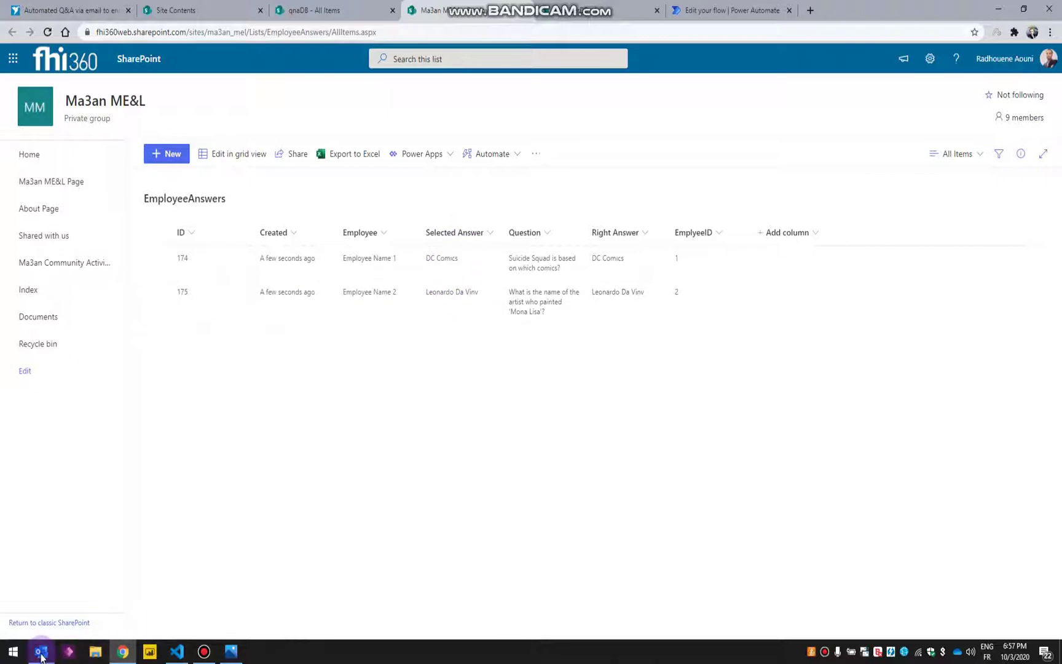
# Answer the 'Girls Like You' vocalist email in Outlook with Cristiano Ronaldho and reload the EmployeeAnswers list in Chrome.
pyautogui.click(48, 656)
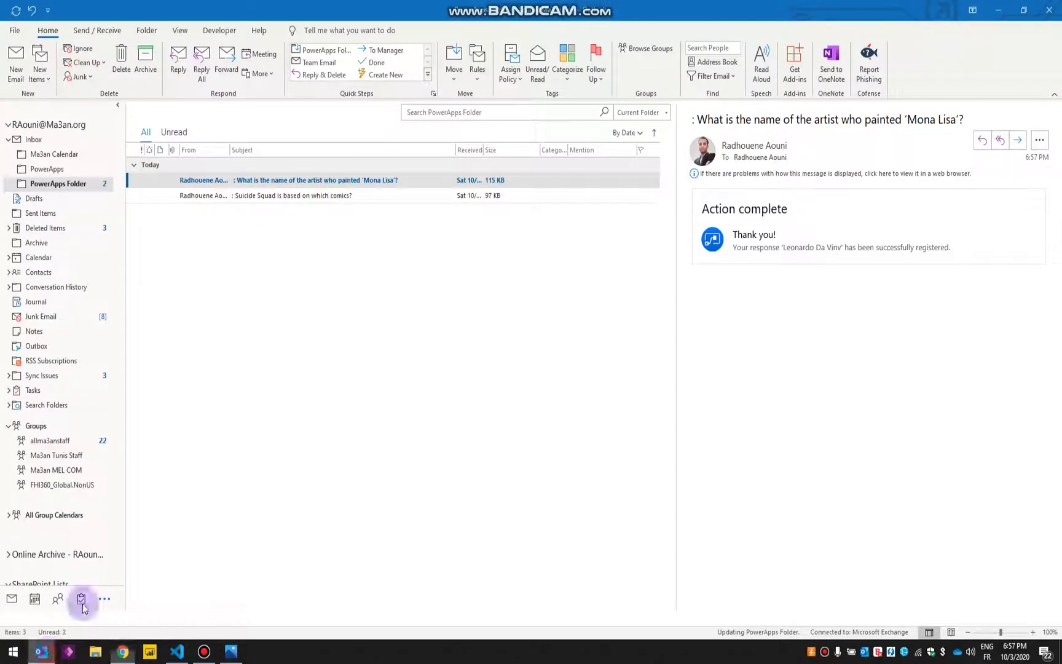
pyautogui.click(313, 200)
pyautogui.click(277, 180)
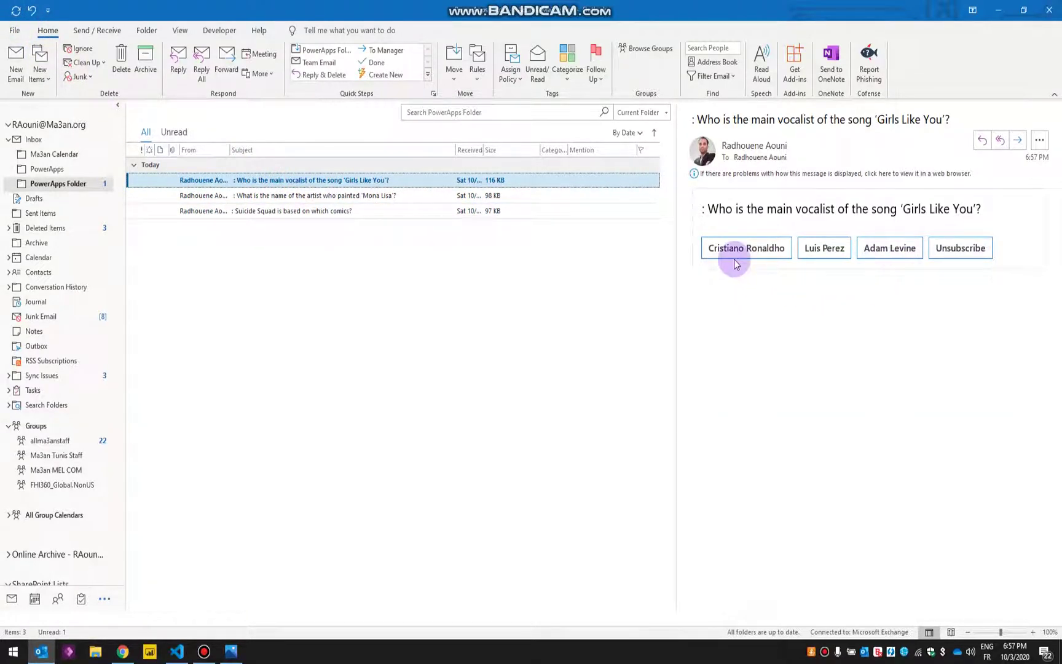
pyautogui.click(740, 252)
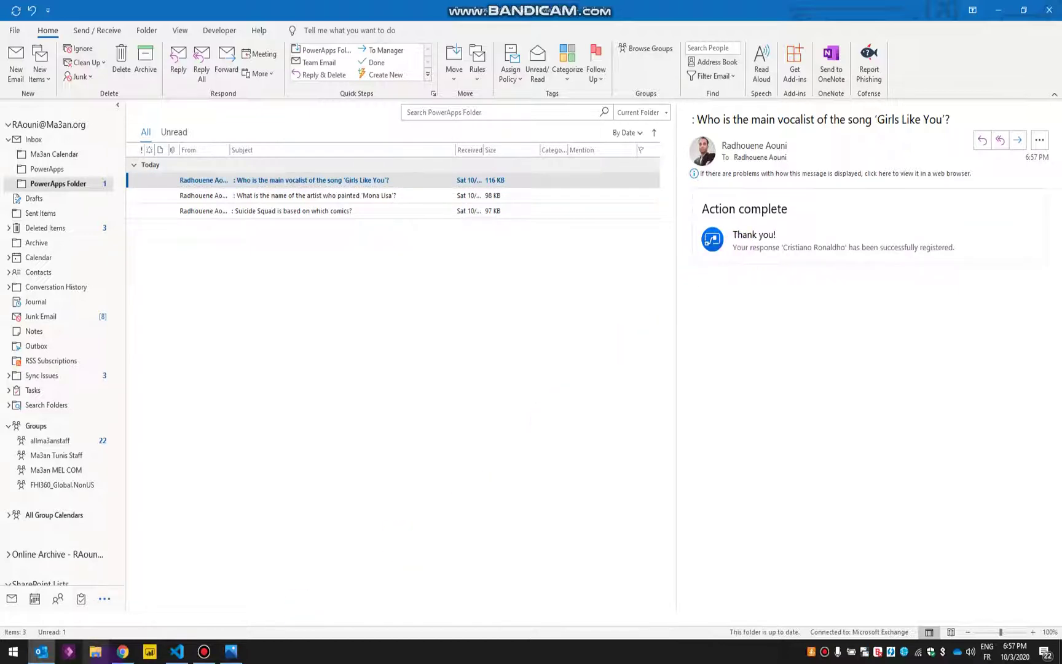
pyautogui.click(131, 657)
pyautogui.rightClick(333, 387)
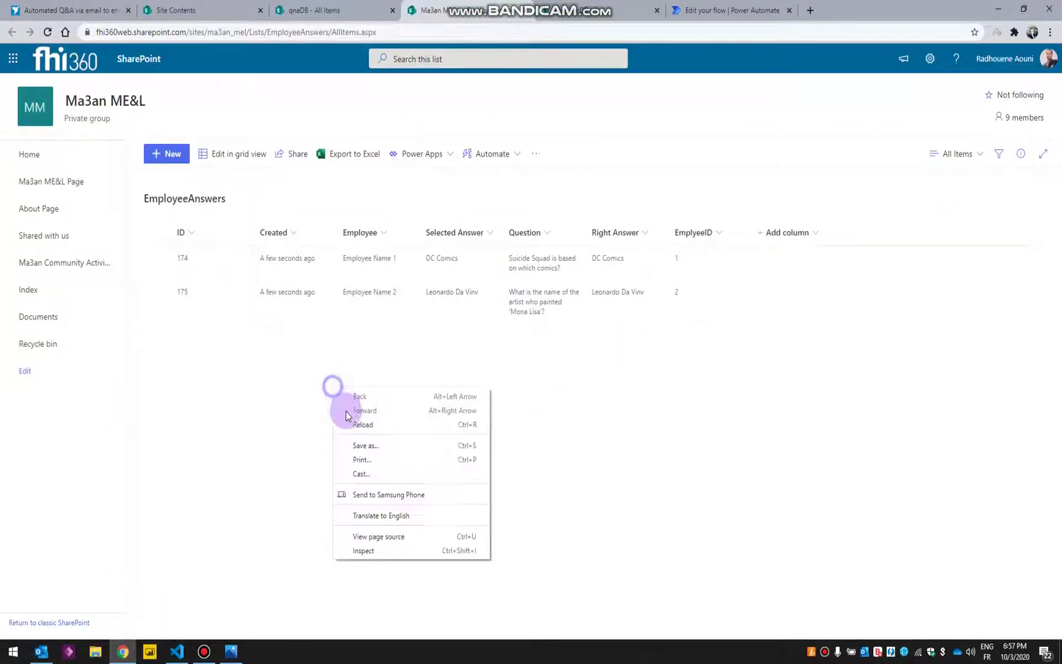
pyautogui.click(359, 426)
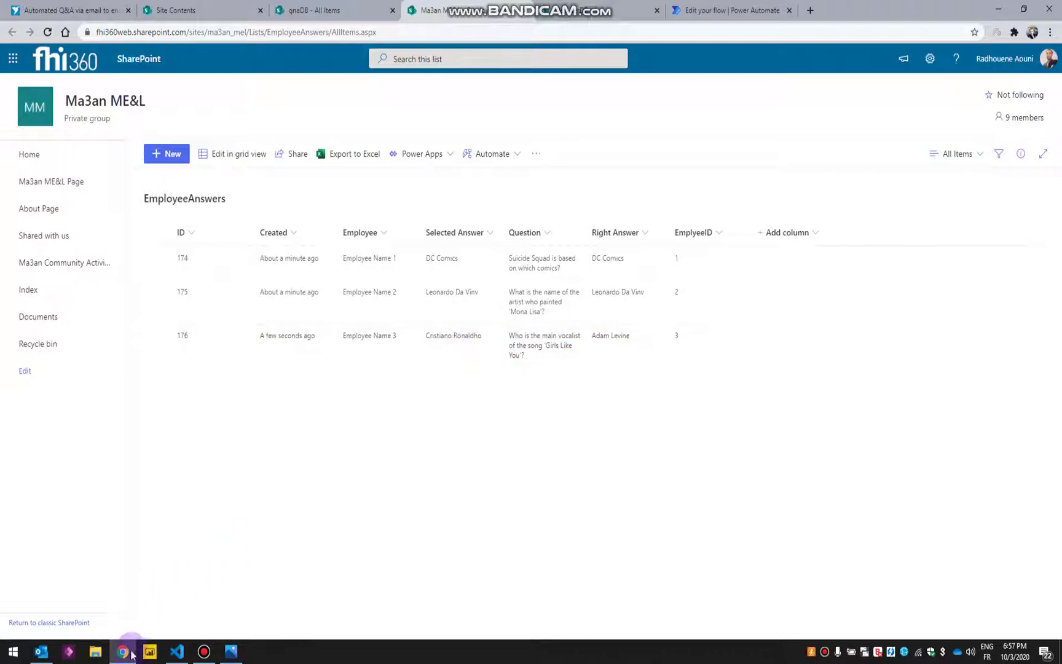
# Answer the citrus fruits question email in Outlook with vitamin D and reload the EmployeeAnswers list in Chrome.
pyautogui.click(40, 652)
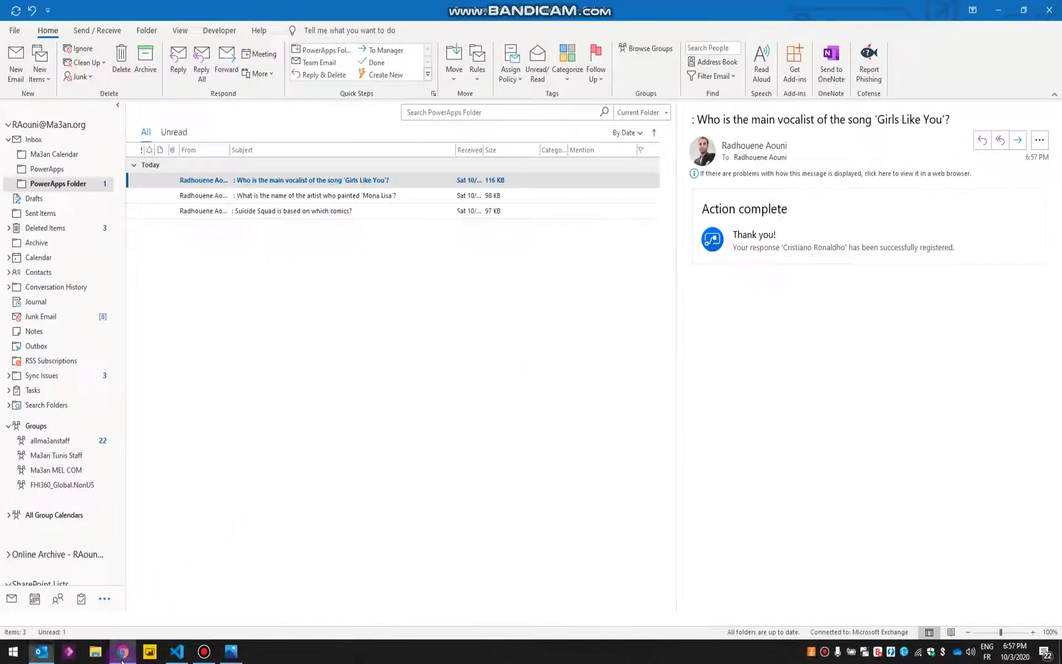
pyautogui.click(332, 185)
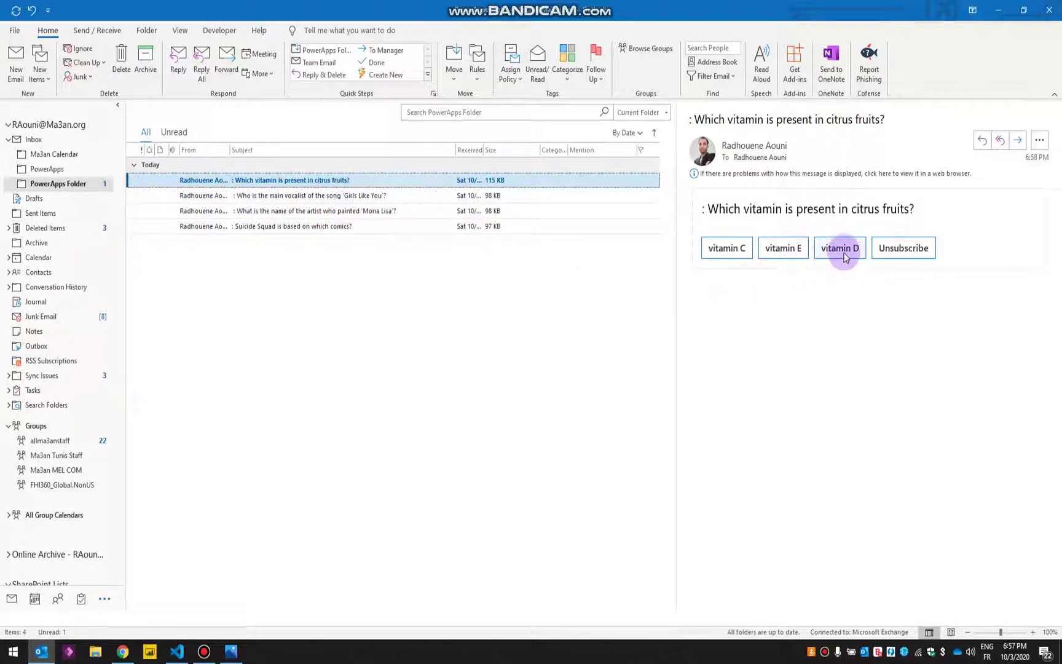
pyautogui.click(842, 249)
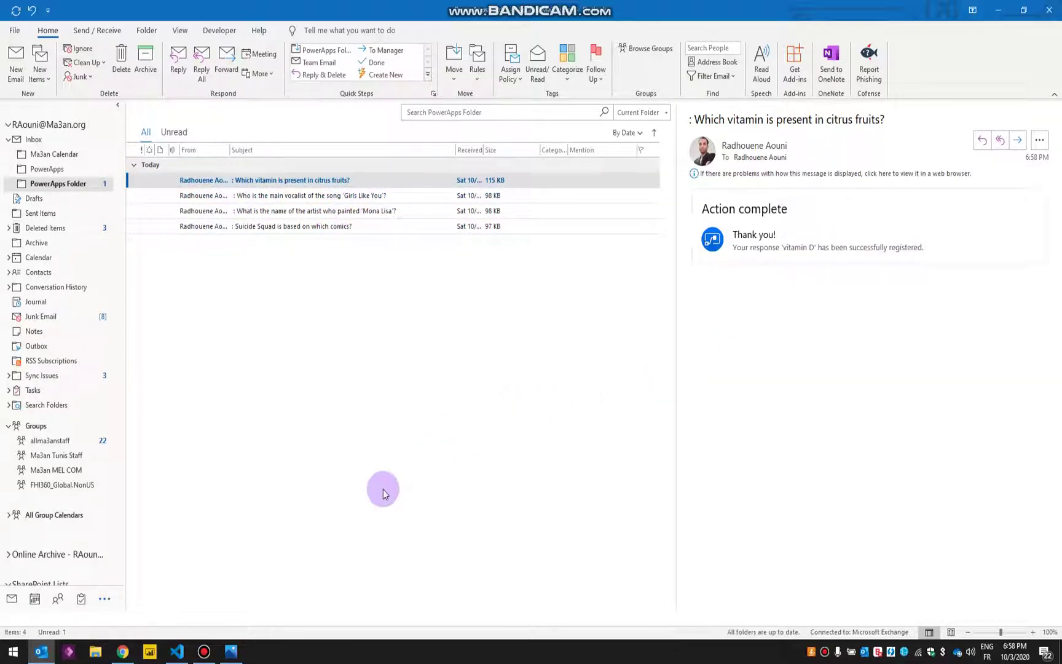
pyautogui.click(122, 652)
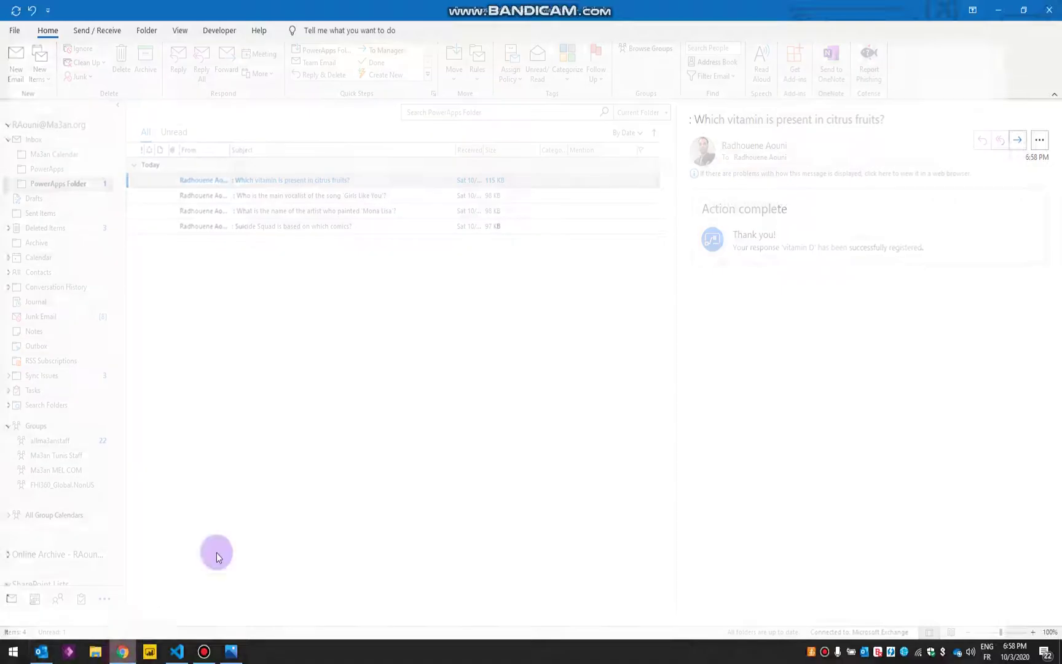
pyautogui.rightClick(356, 428)
pyautogui.click(379, 461)
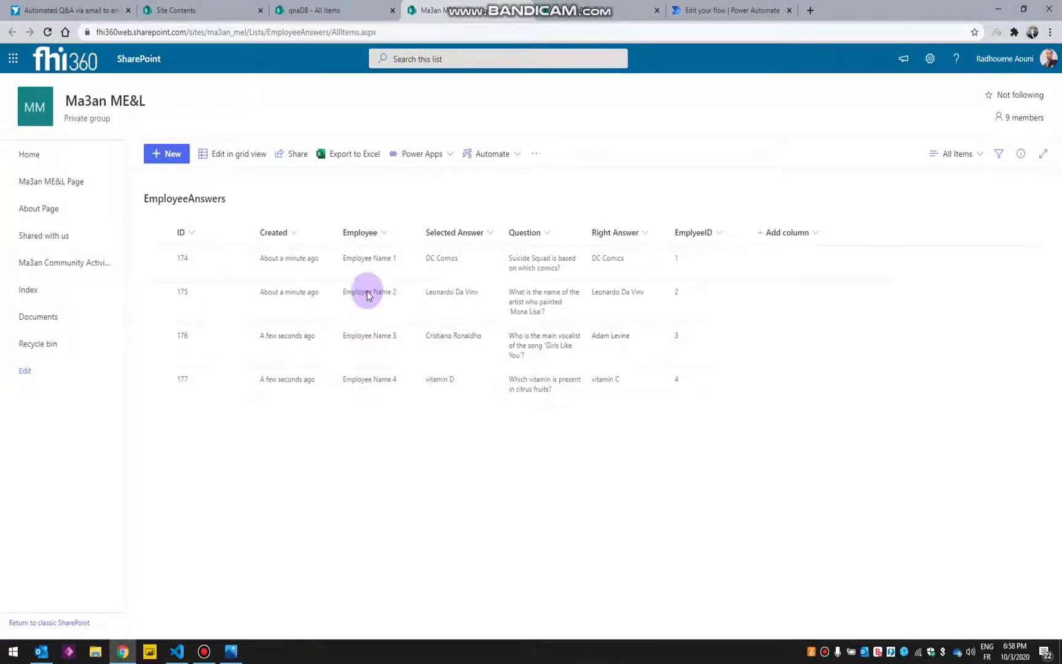
# Reload the qnaDB list to examine its OrderBy values and switch back to Outlook.
pyautogui.click(322, 13)
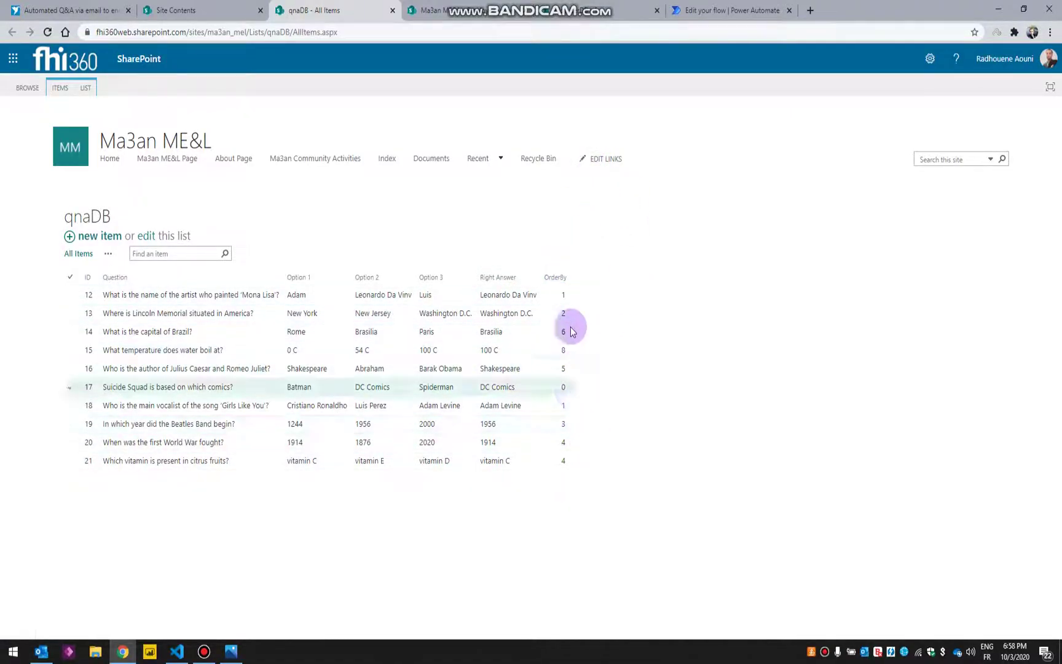
pyautogui.click(48, 36)
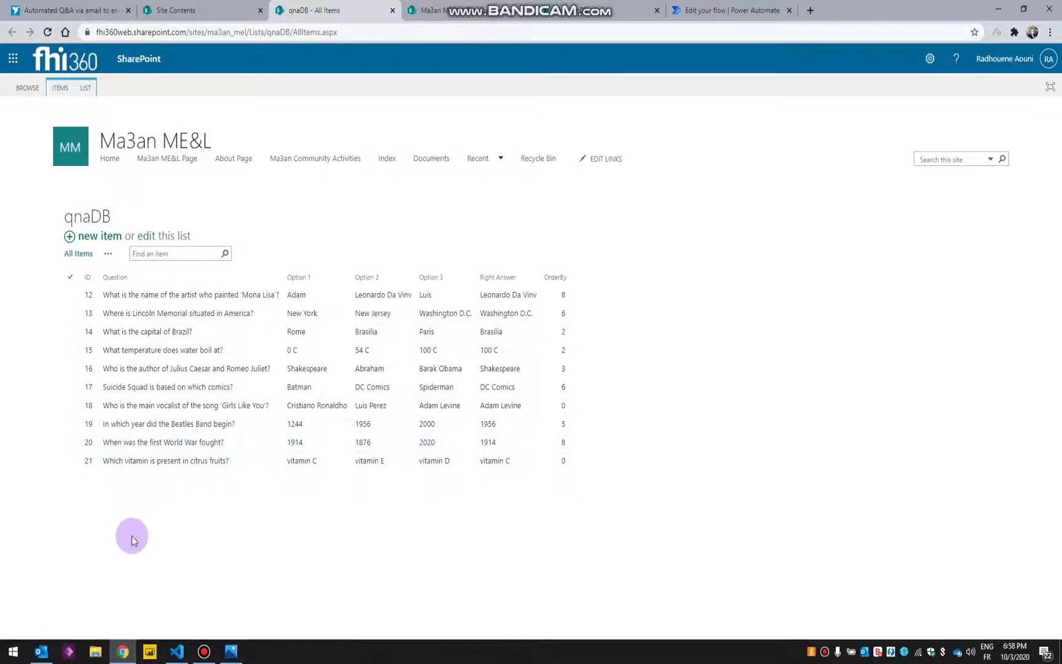
pyautogui.click(39, 654)
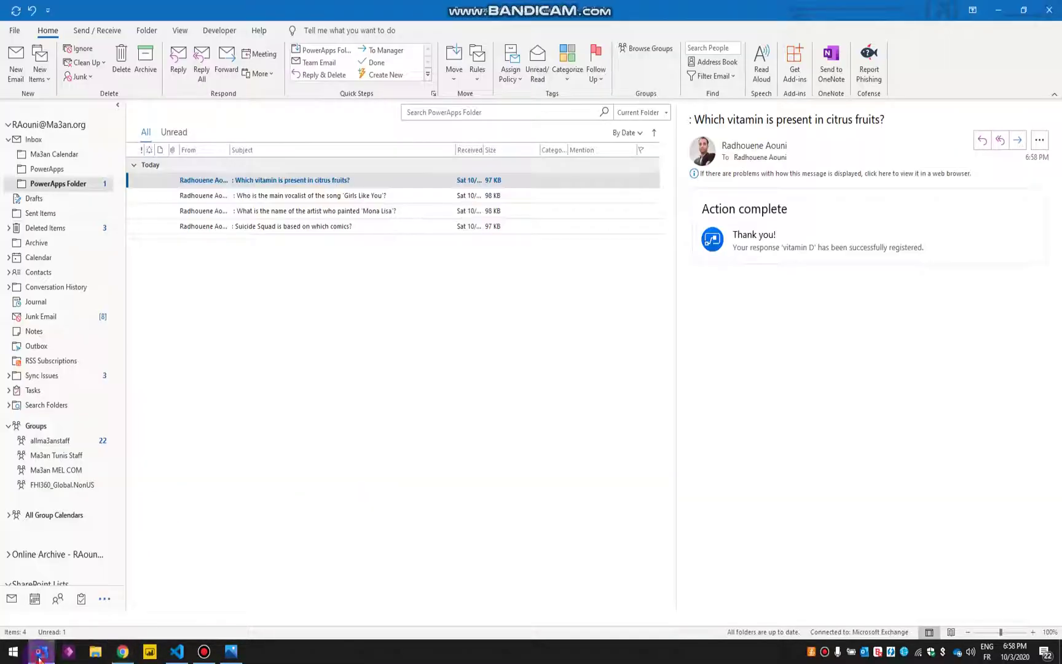
# Switch to Power Automate in Chrome and run the RandomQnAProject flow again.
pyautogui.click(1010, 12)
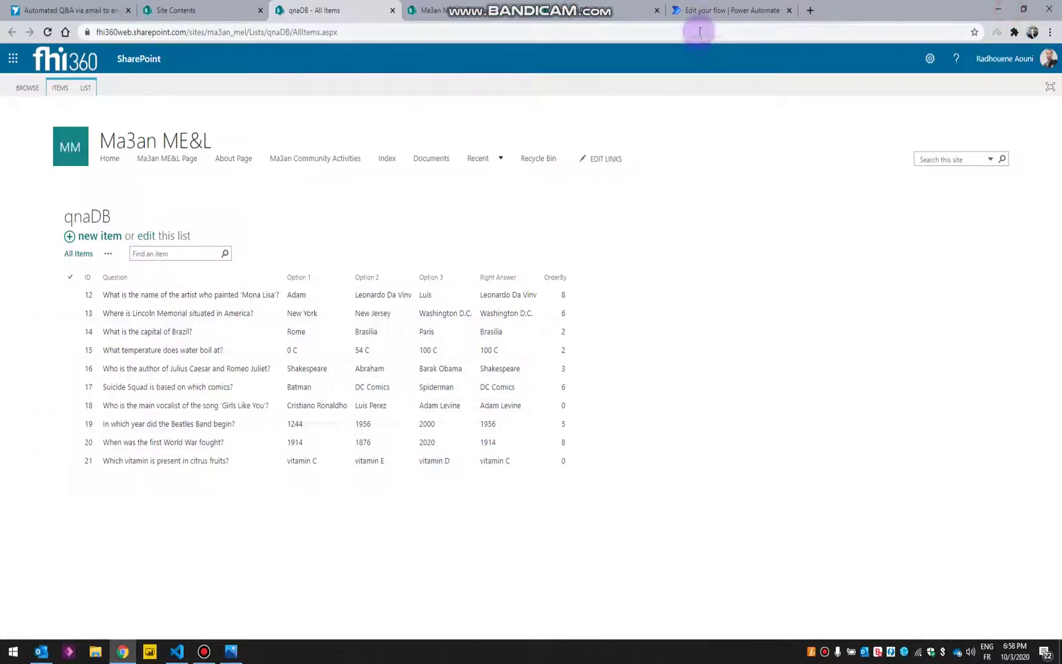
pyautogui.click(728, 10)
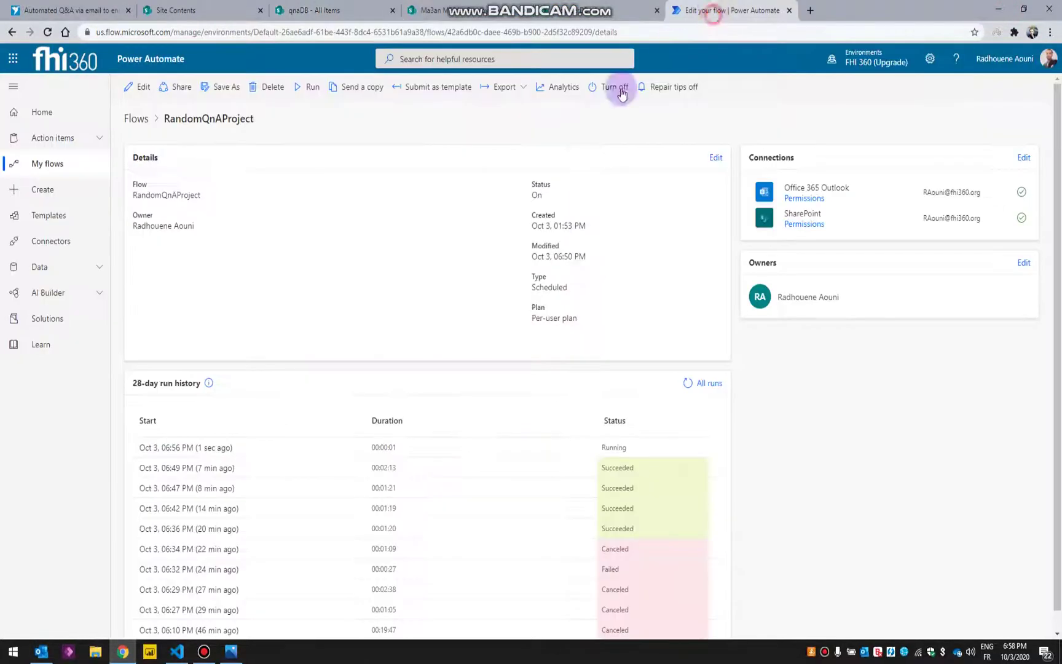
pyautogui.click(309, 88)
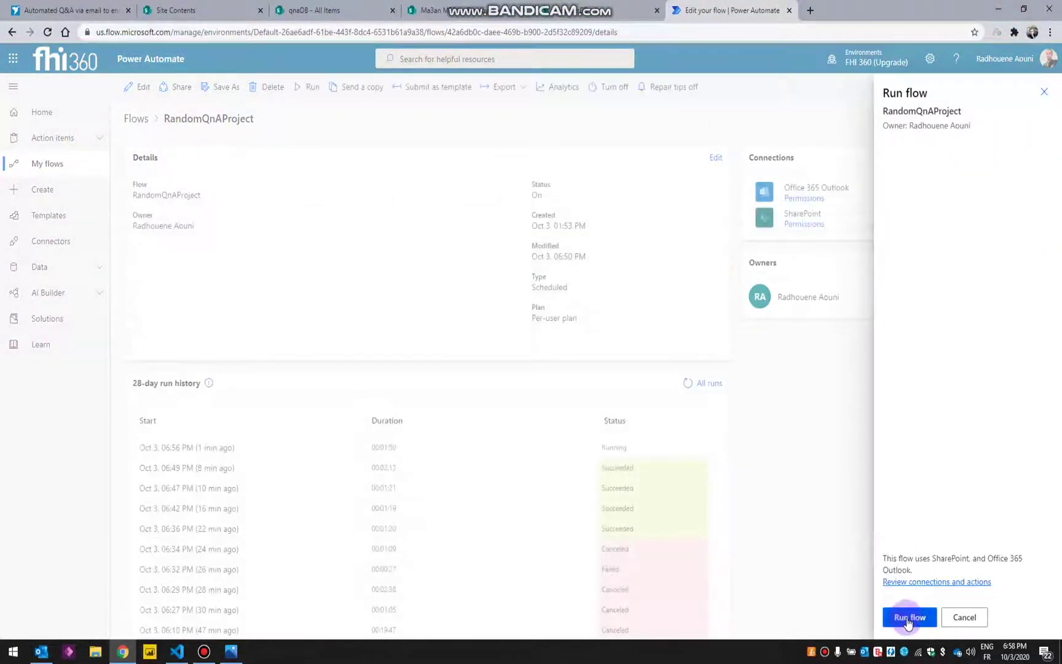
pyautogui.click(906, 619)
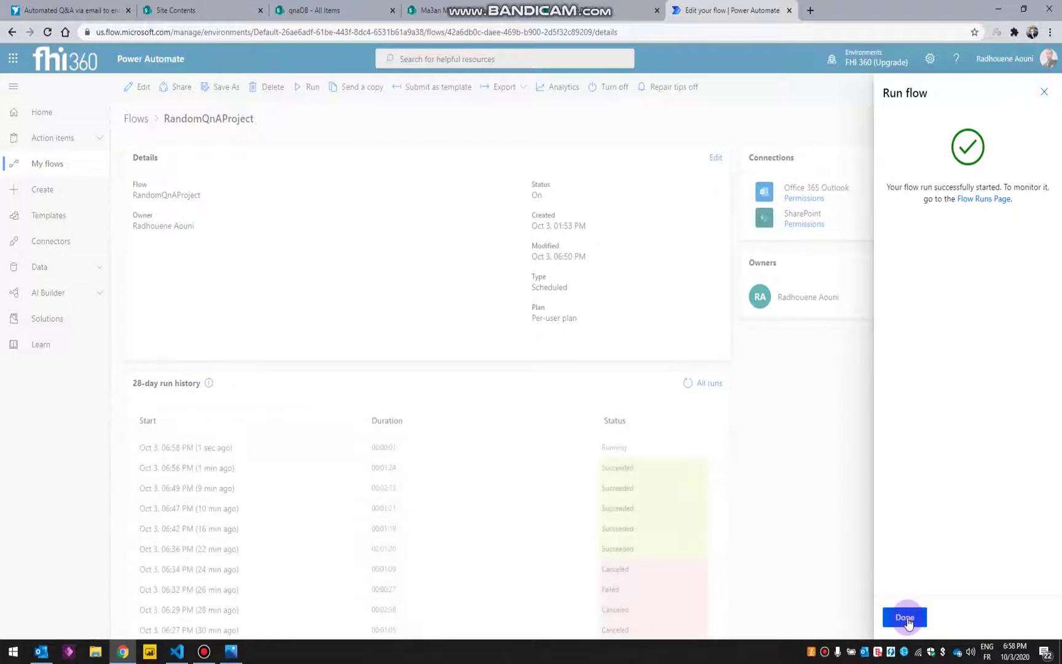
pyautogui.click(905, 618)
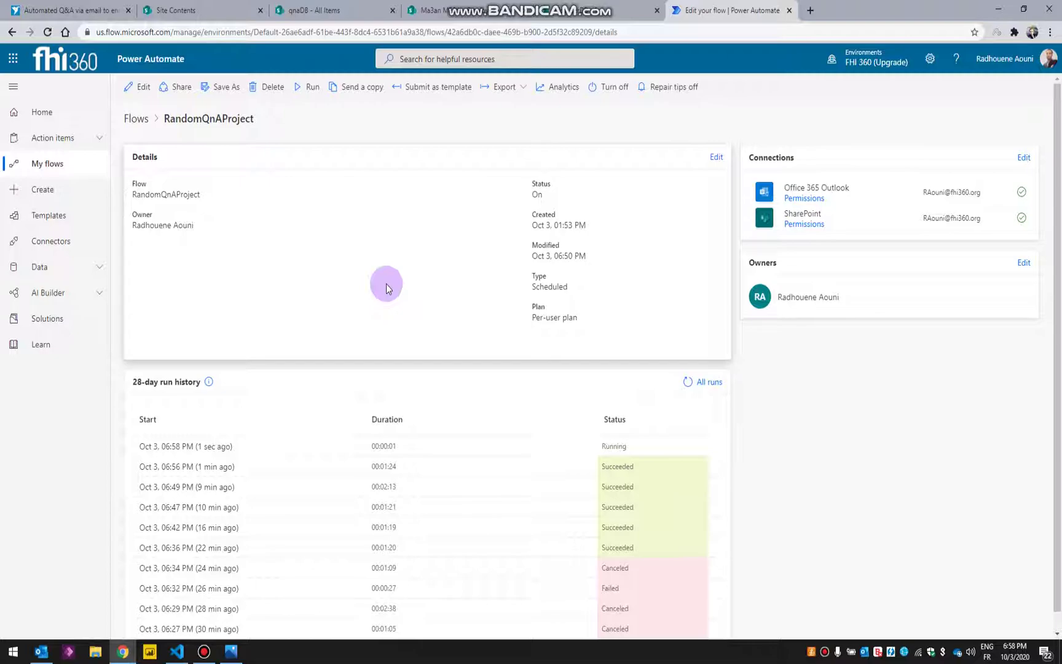
# Switch to Outlook, view the 'Suicide Squad' question email and widen the From column of the message list.
pyautogui.hotkey('alt', 'Tab')
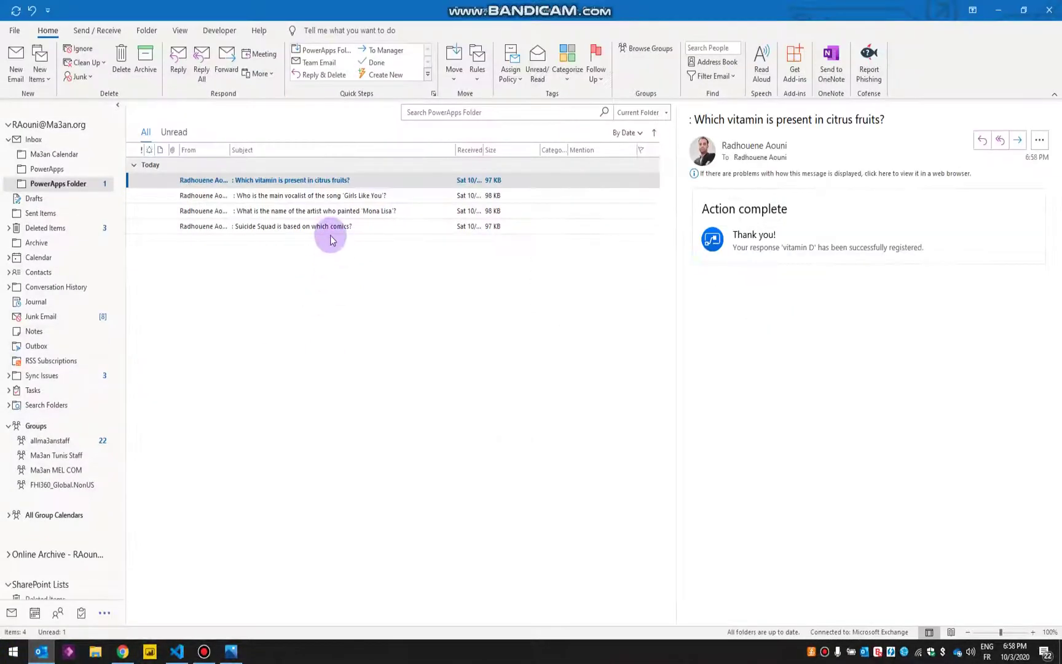
pyautogui.click(326, 230)
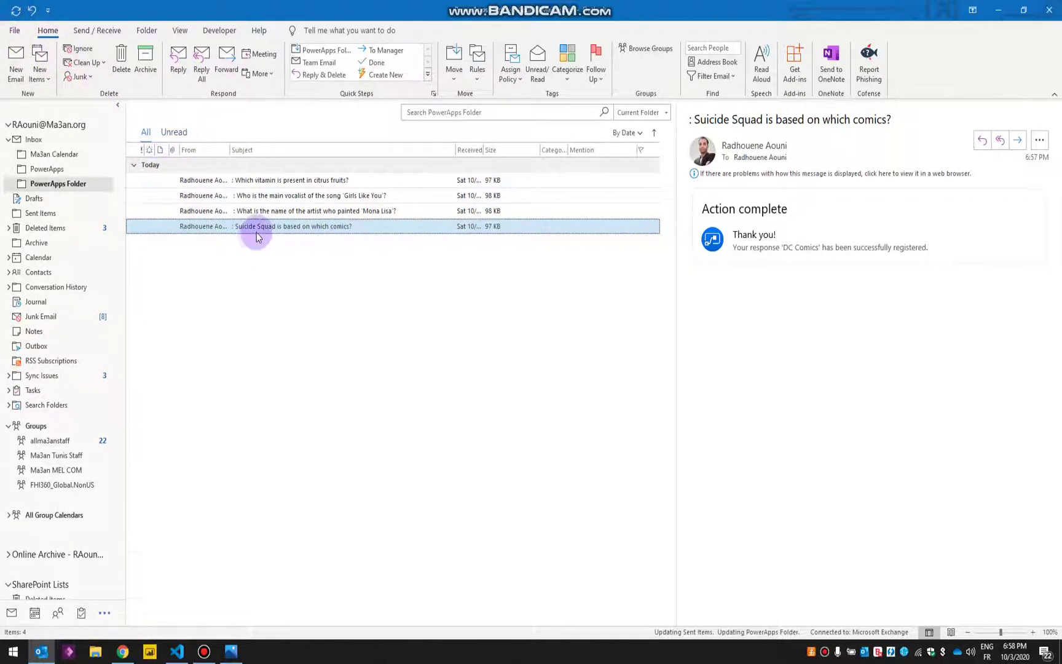
pyautogui.moveTo(229, 150); pyautogui.dragTo(253, 150)
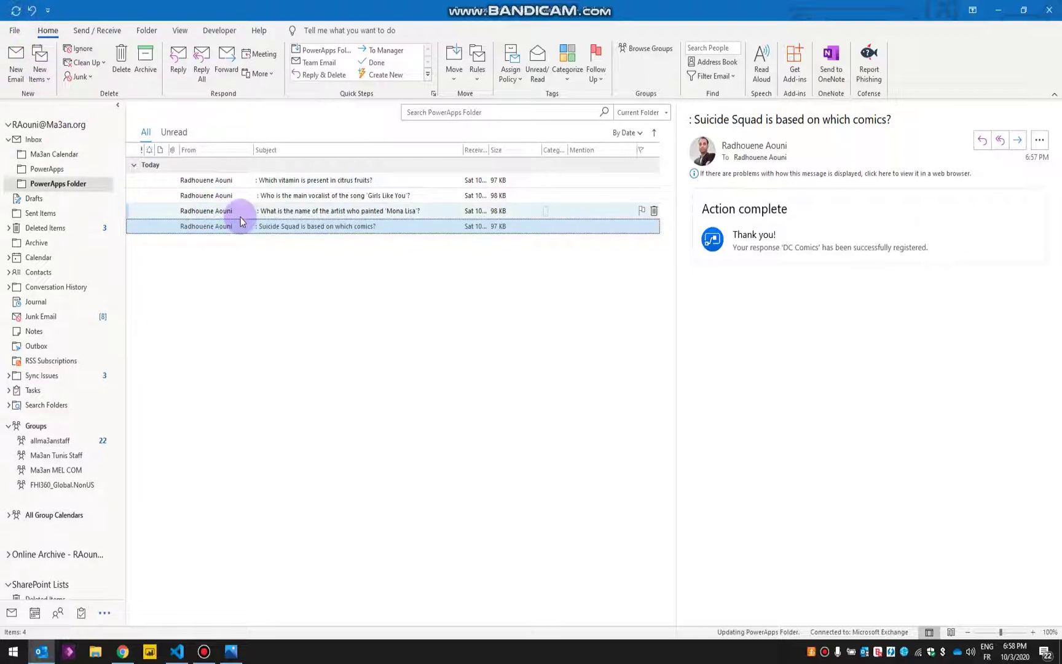
# Open the newest RandomQnAProject run in Power Automate, and answer the new 'Girls Like You' vocalist email in Outlook with Luis Perez.
pyautogui.click(123, 651)
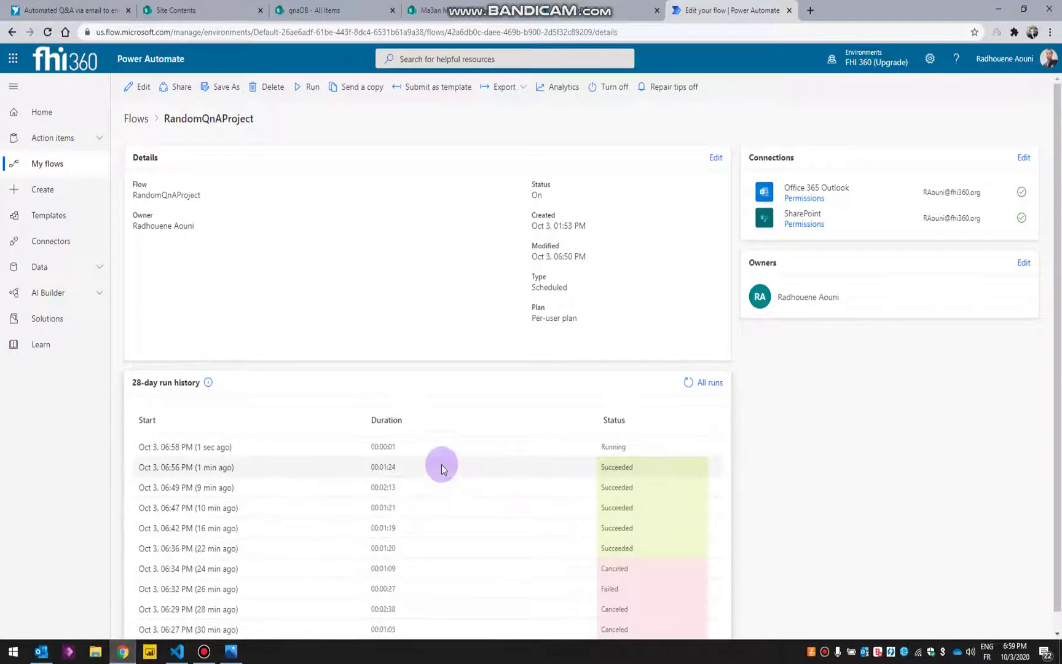
pyautogui.click(188, 447)
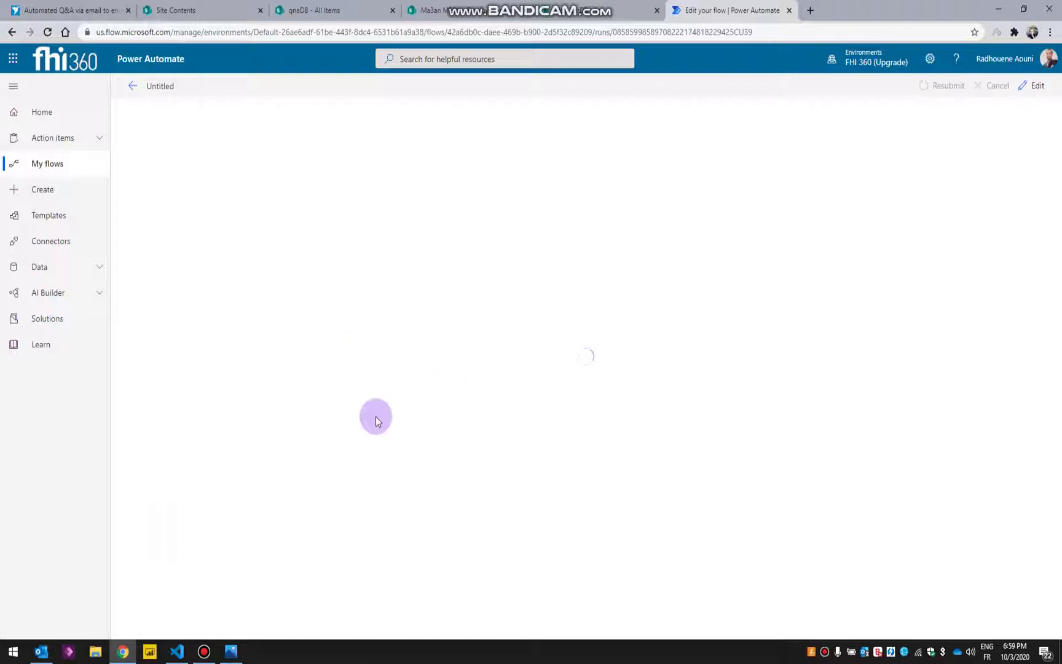
pyautogui.click(41, 651)
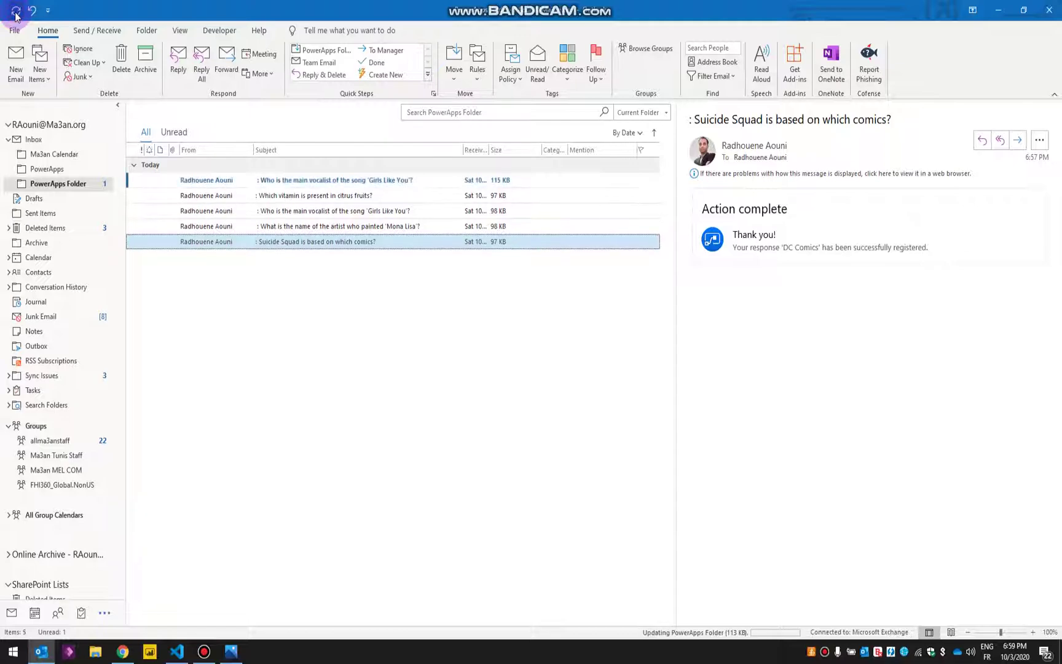
pyautogui.click(323, 183)
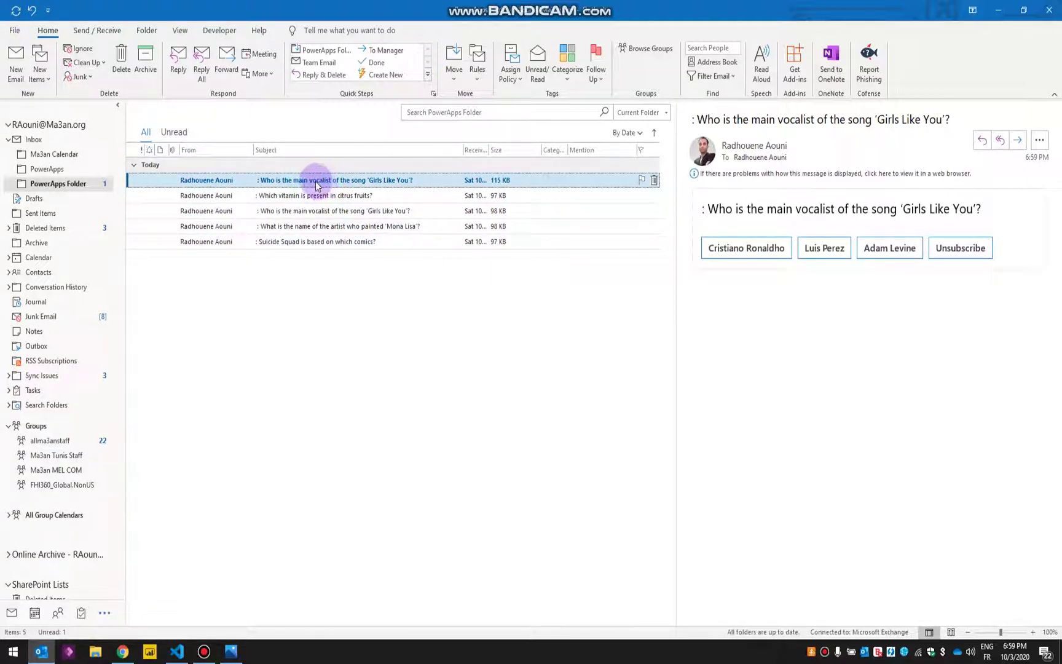
pyautogui.click(824, 248)
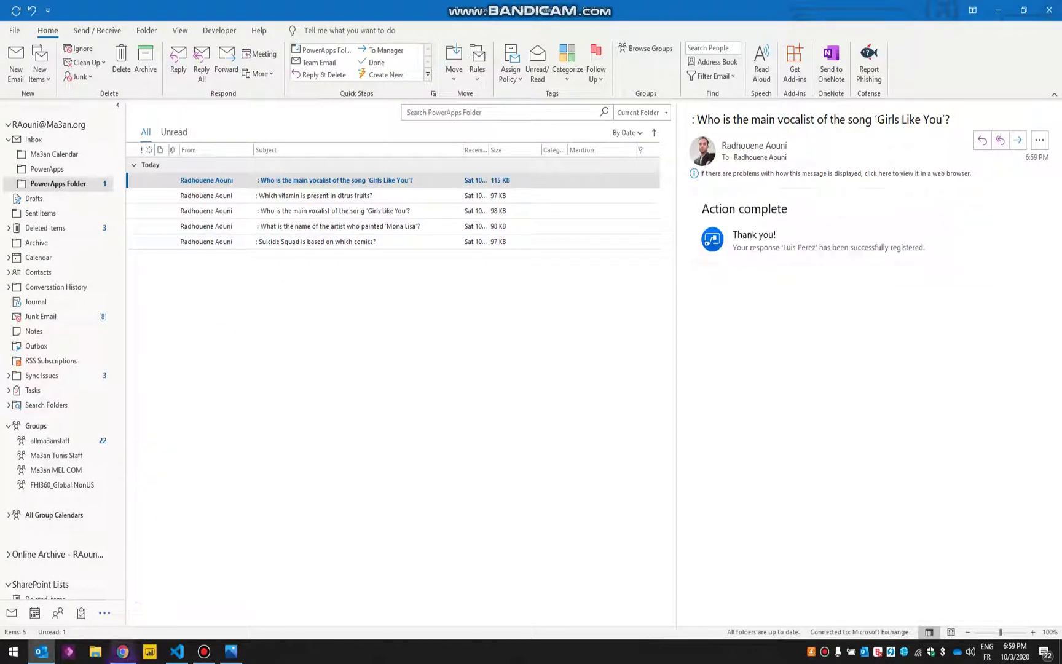
# Switch back to Power Automate and cancel the running RandomQnAProject flow run.
pyautogui.click(123, 599)
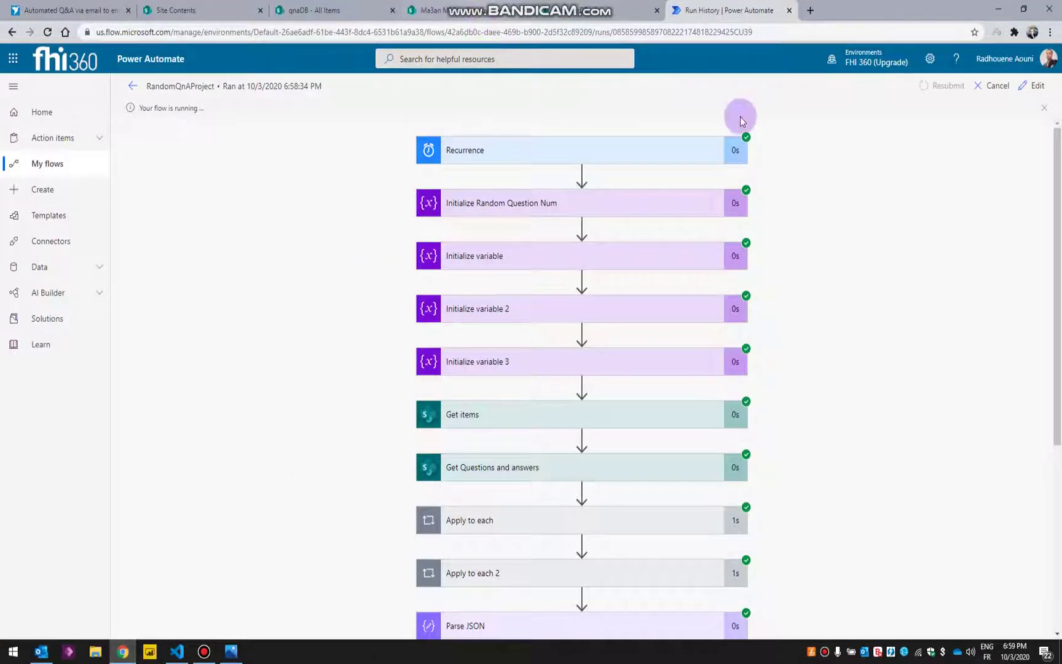
pyautogui.click(991, 85)
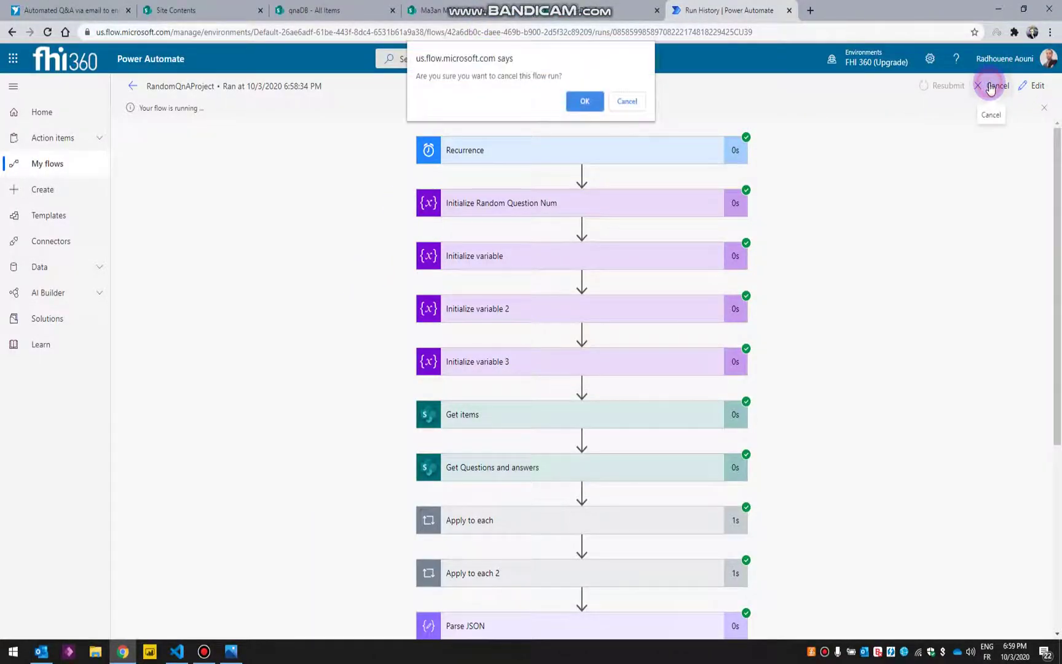
pyautogui.click(577, 105)
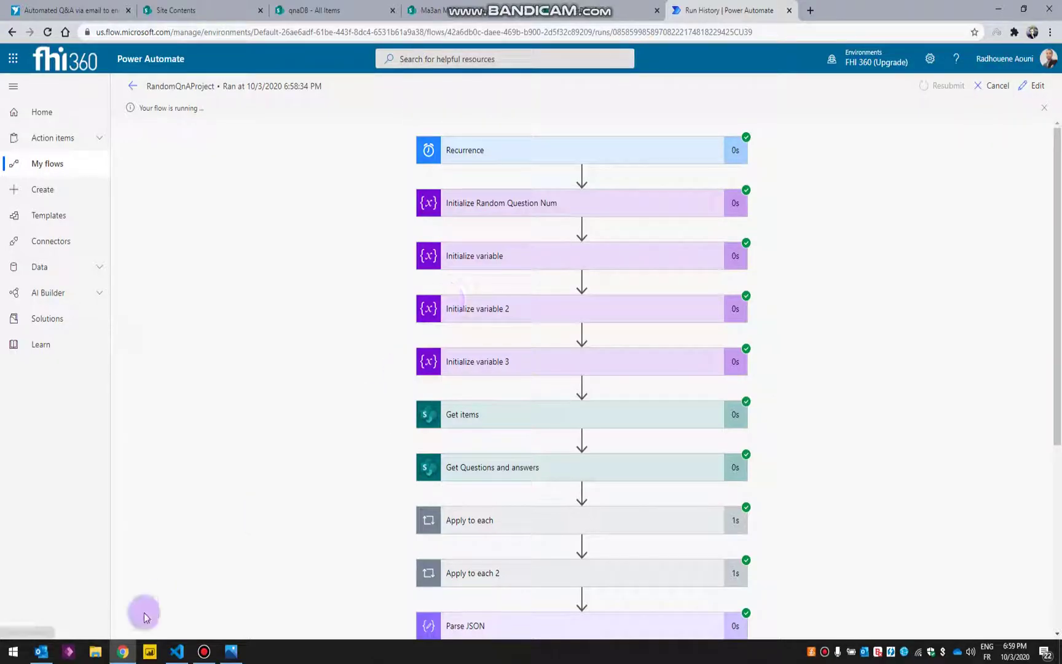
# Open the flow for editing and clear the first Subject expression of Send email with options inside the Do until loop.
pyautogui.click(1034, 88)
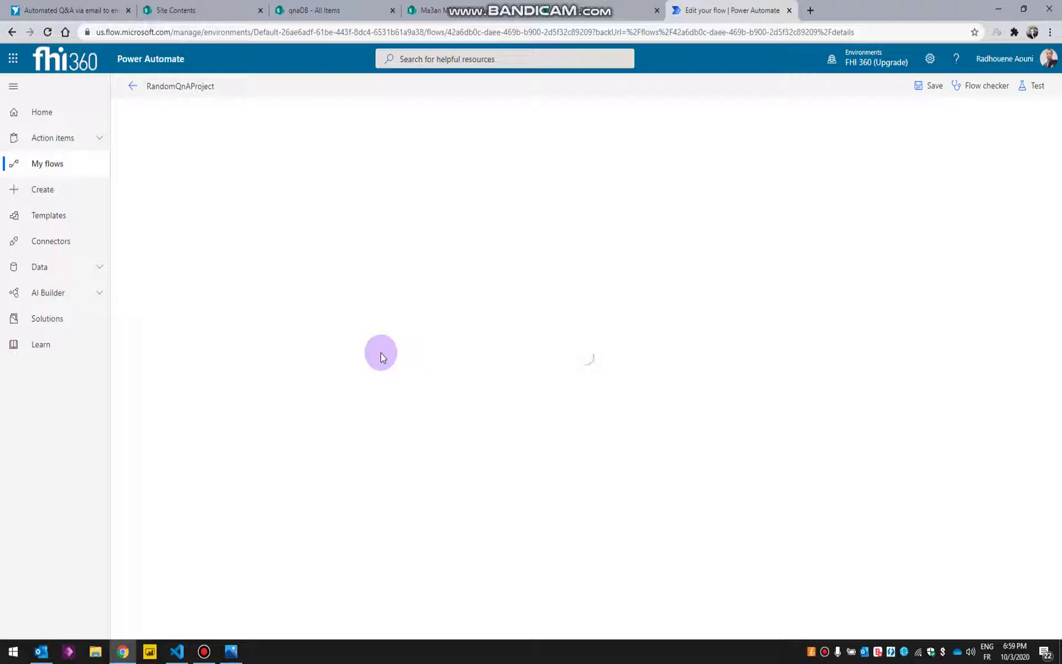
pyautogui.scroll(-5, 417, 481)
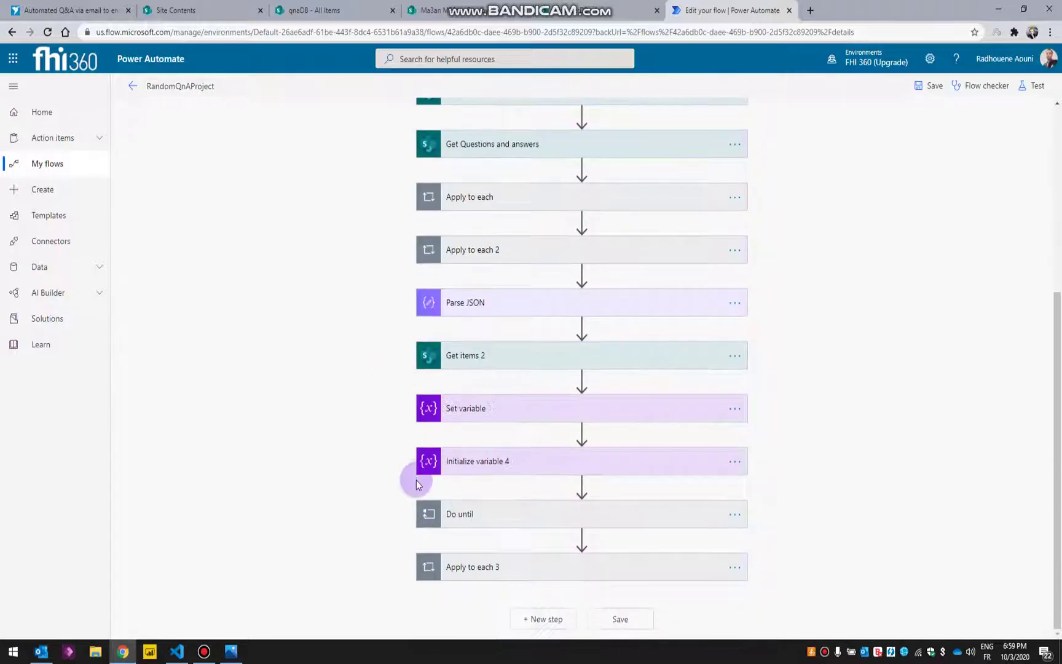
pyautogui.click(499, 515)
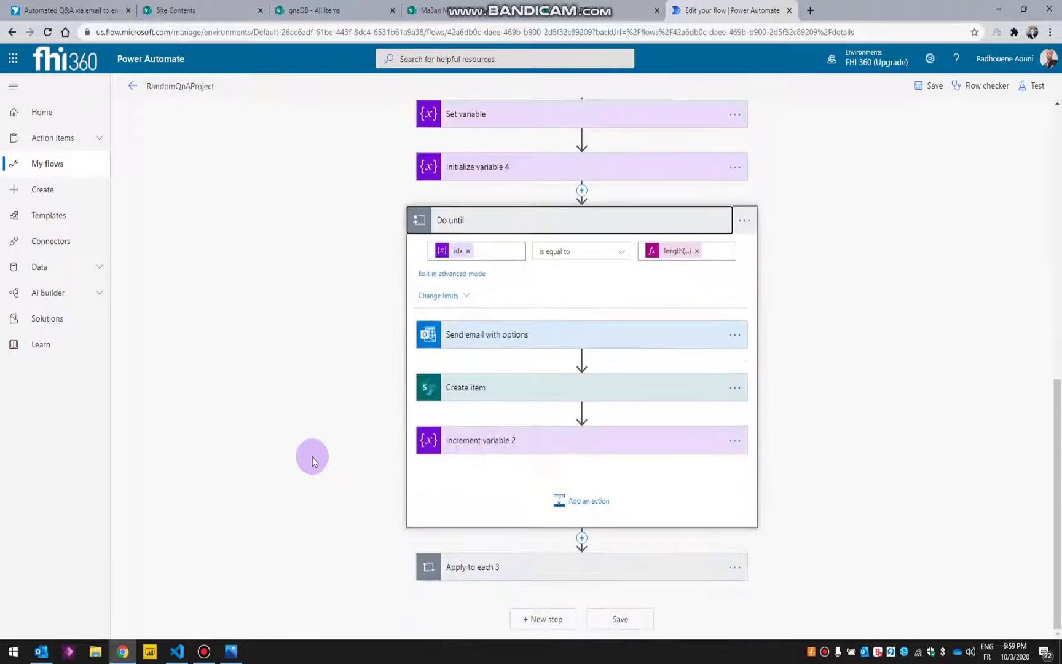
pyautogui.click(481, 336)
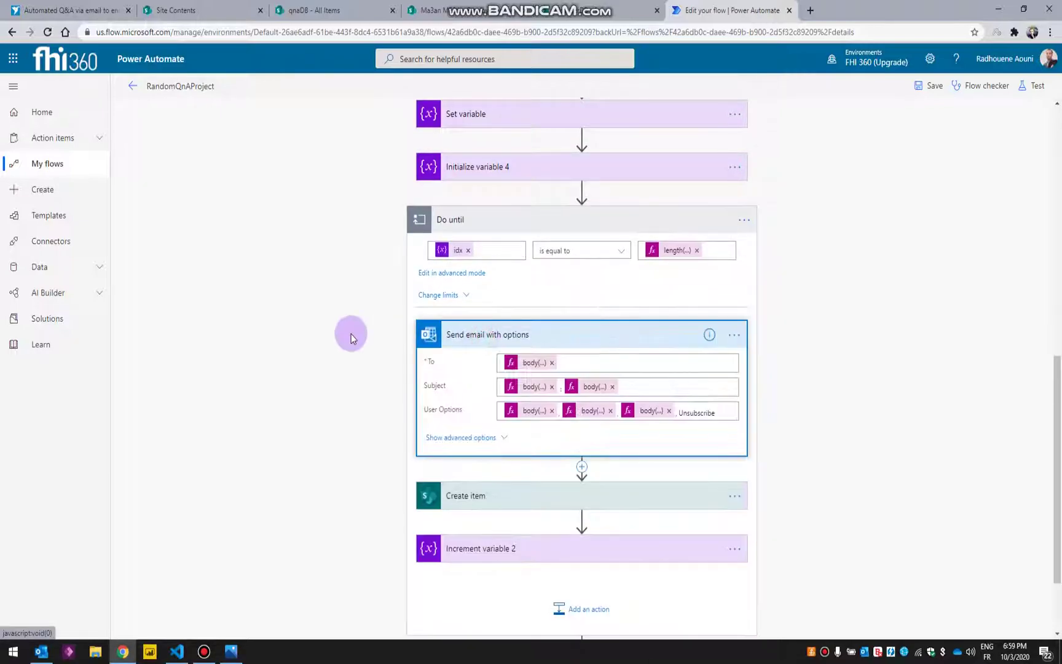
pyautogui.click(534, 282)
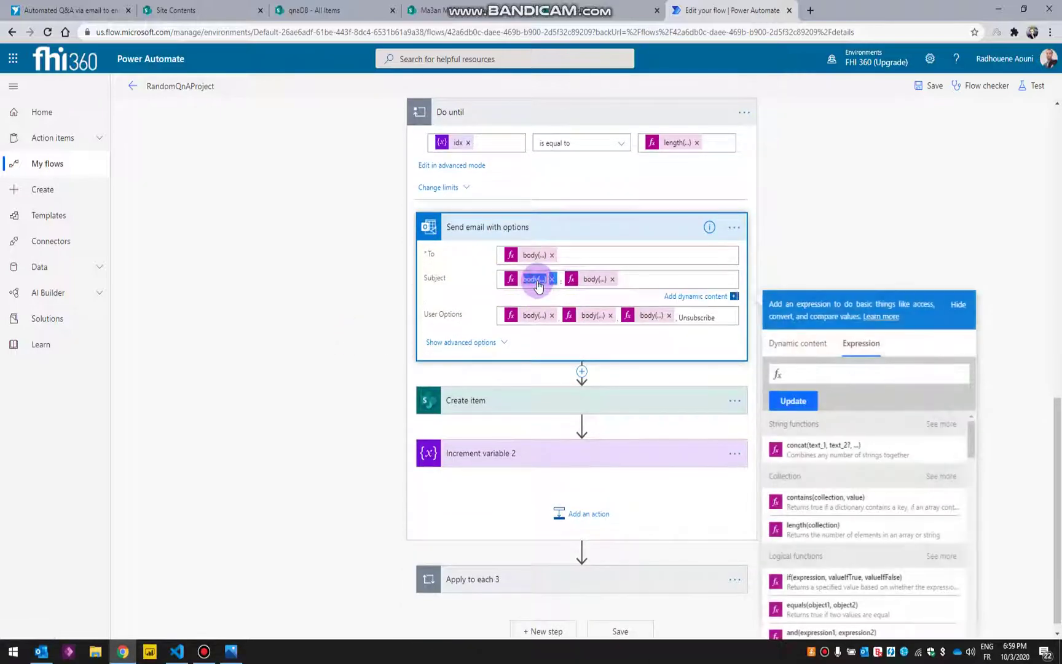
pyautogui.tripleClick(834, 369)
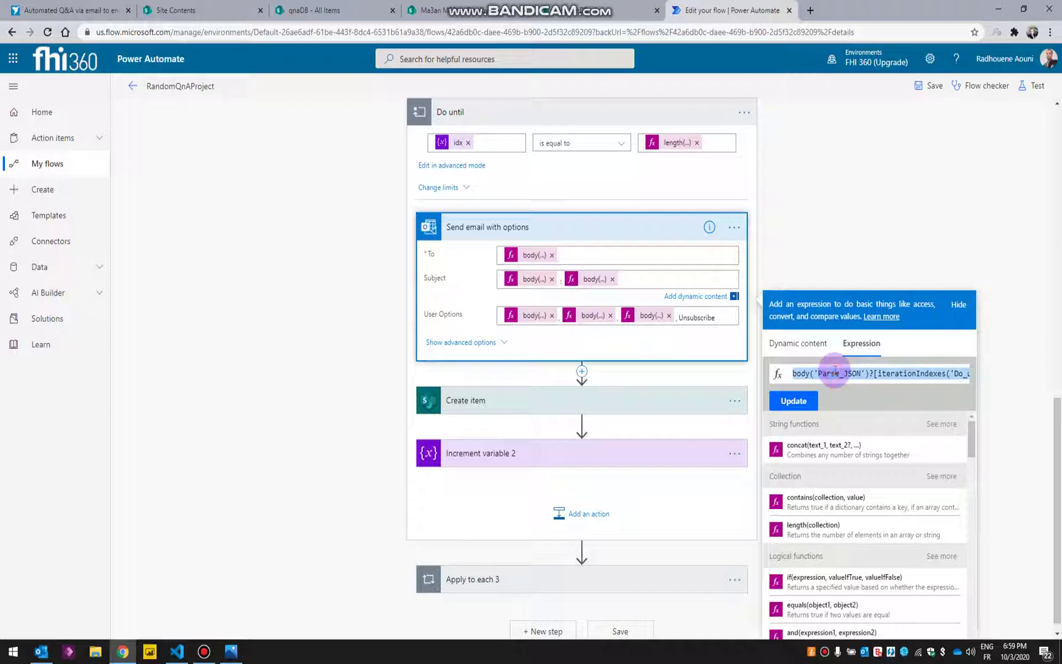
pyautogui.press('BackSpace')
# Switch to Visual Studio Code and insert ['Employees'] before ['email'] in the line 22 expression.
pyautogui.click(176, 650)
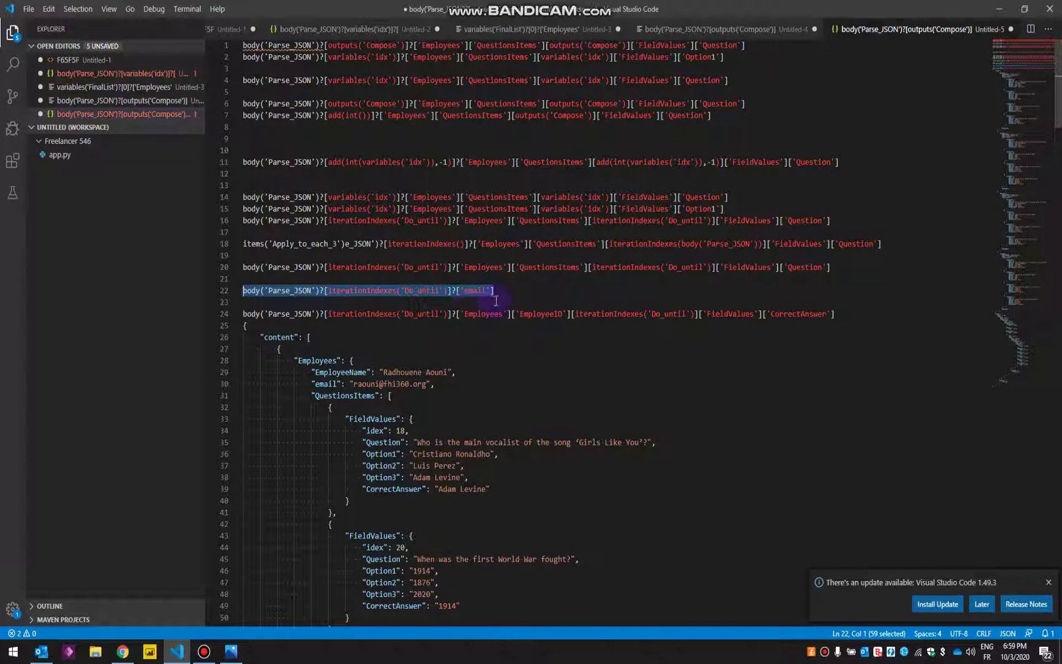
pyautogui.doubleClick(482, 315)
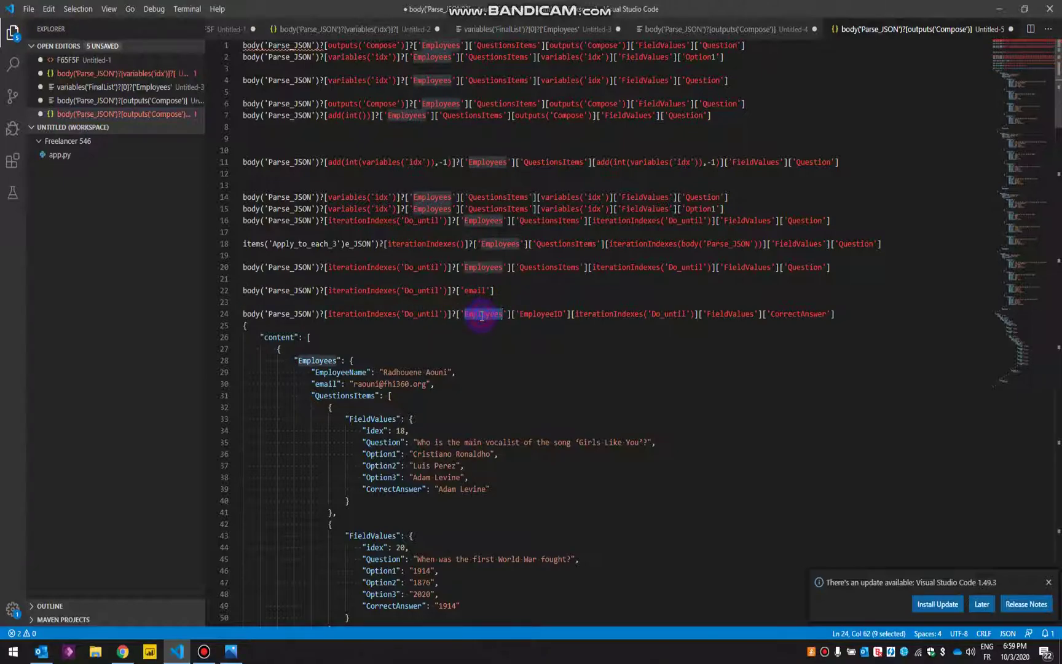
pyautogui.moveTo(456, 313); pyautogui.dragTo(515, 313)
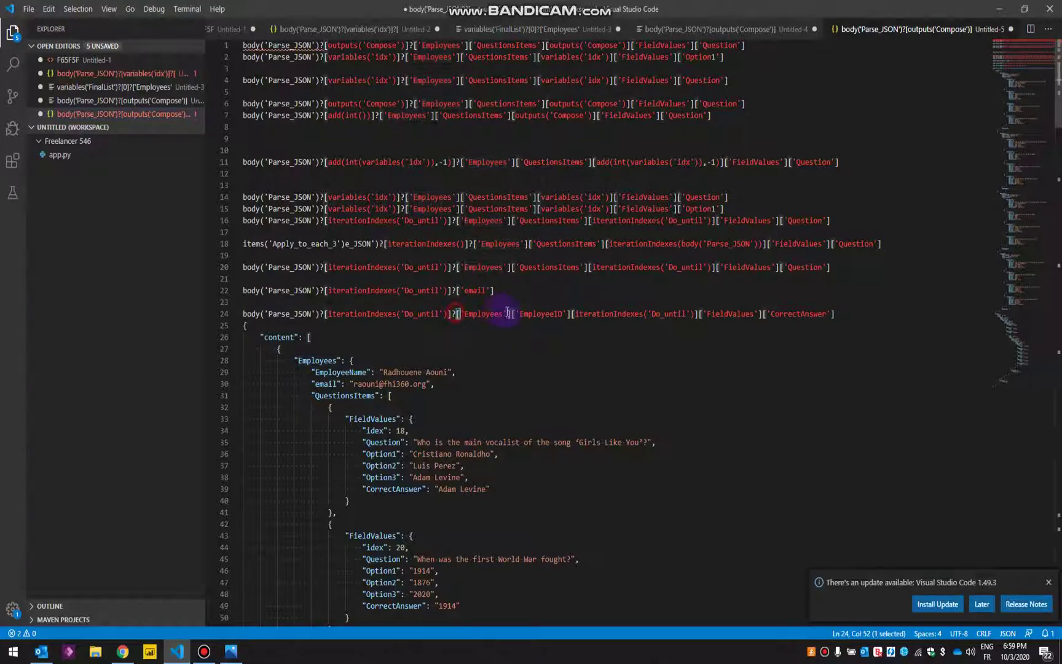
pyautogui.hotkey('ctrl', 'c')
pyautogui.click(459, 291)
pyautogui.hotkey('ctrl', 'v')
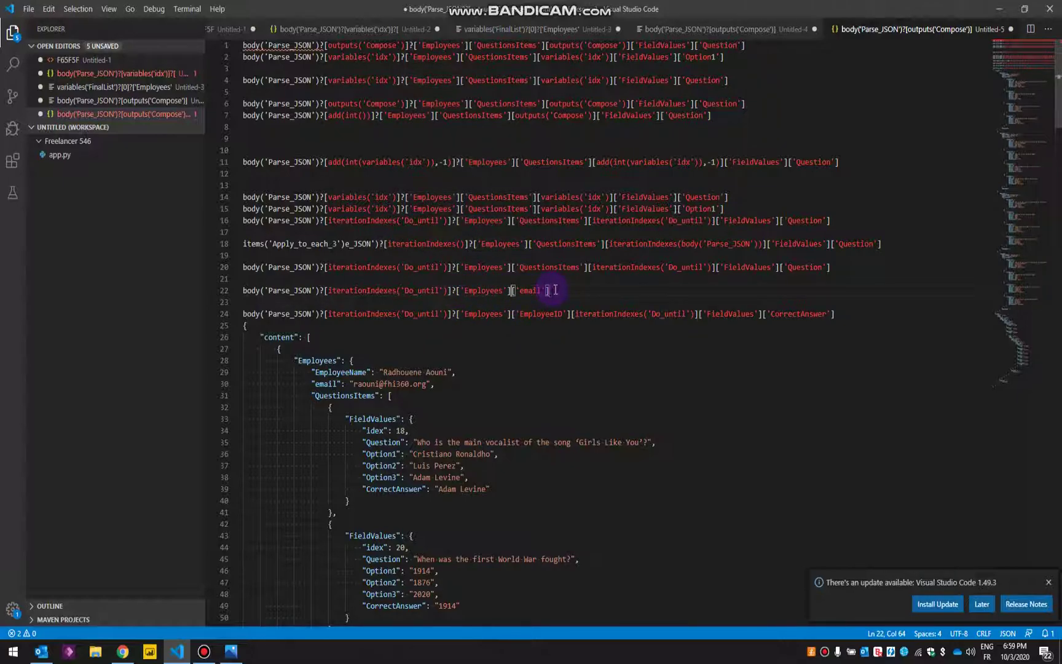
# Replace the email key in the line 22 expression with EmployeeName, copied from the JSON sample below.
pyautogui.doubleClick(340, 373)
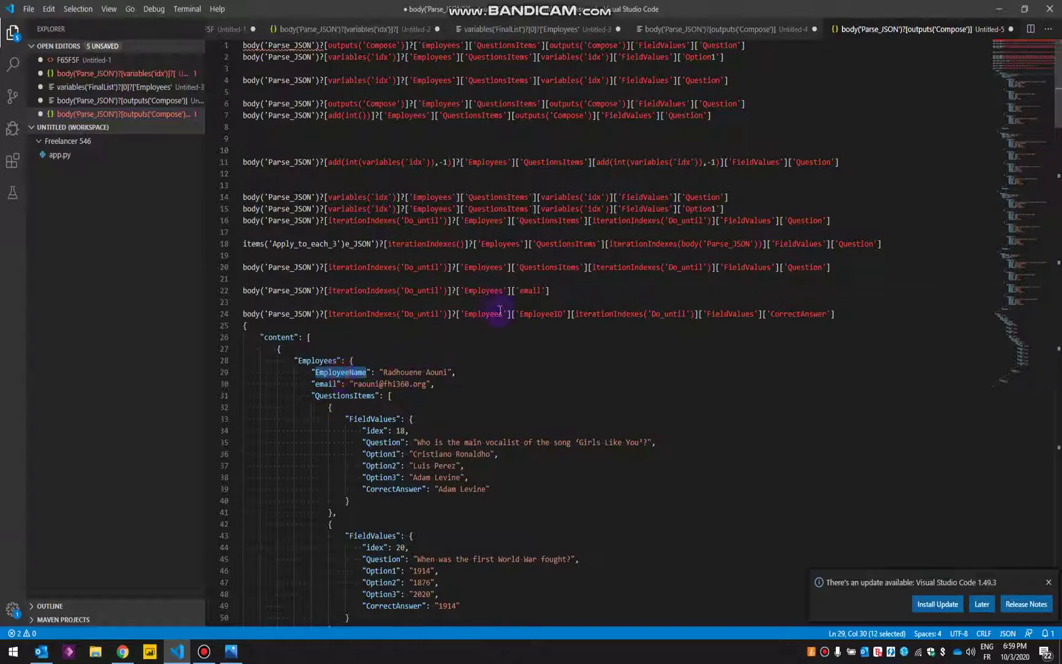
pyautogui.hotkey('ctrl', 'c')
pyautogui.doubleClick(525, 291)
pyautogui.hotkey('ctrl', 'v')
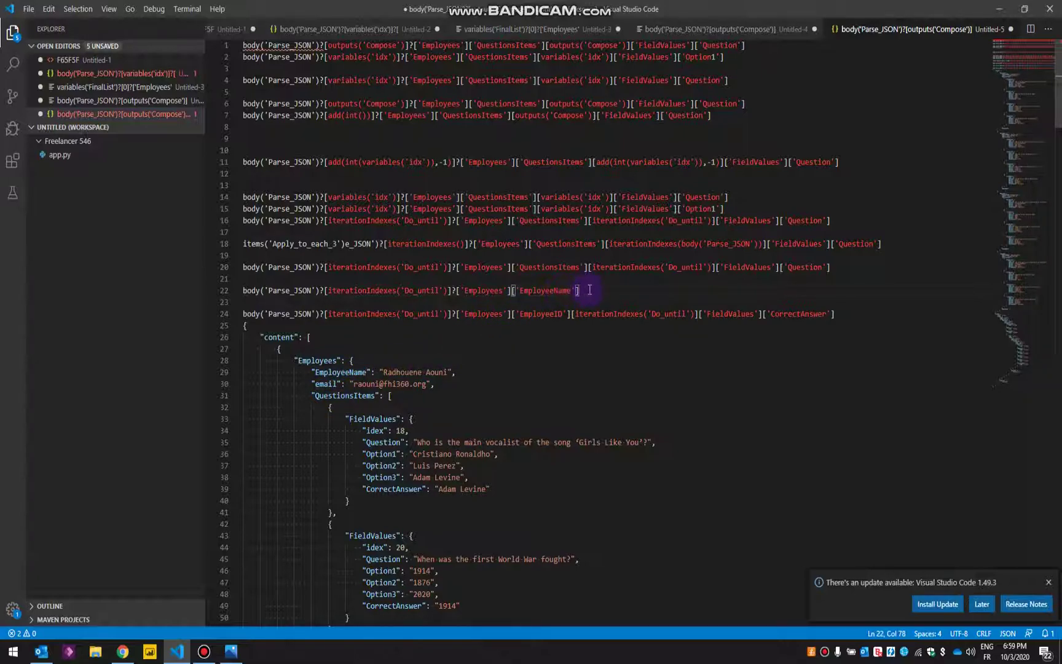
# Update the email's first Subject expression in Power Automate to body('Parse_JSON')?[iterationIndexes('Do_until')]?['Employees']['EmployeeName'] and save the flow.
pyautogui.moveTo(590, 289); pyautogui.dragTo(236, 291)
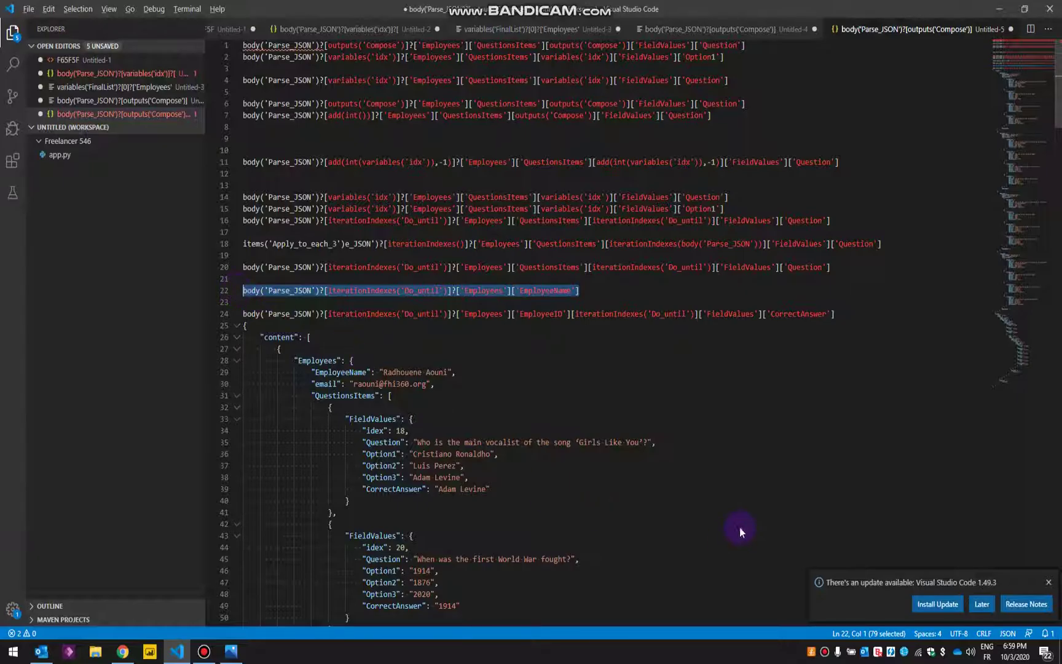
pyautogui.hotkey('alt', 'Tab')
pyautogui.click(531, 282)
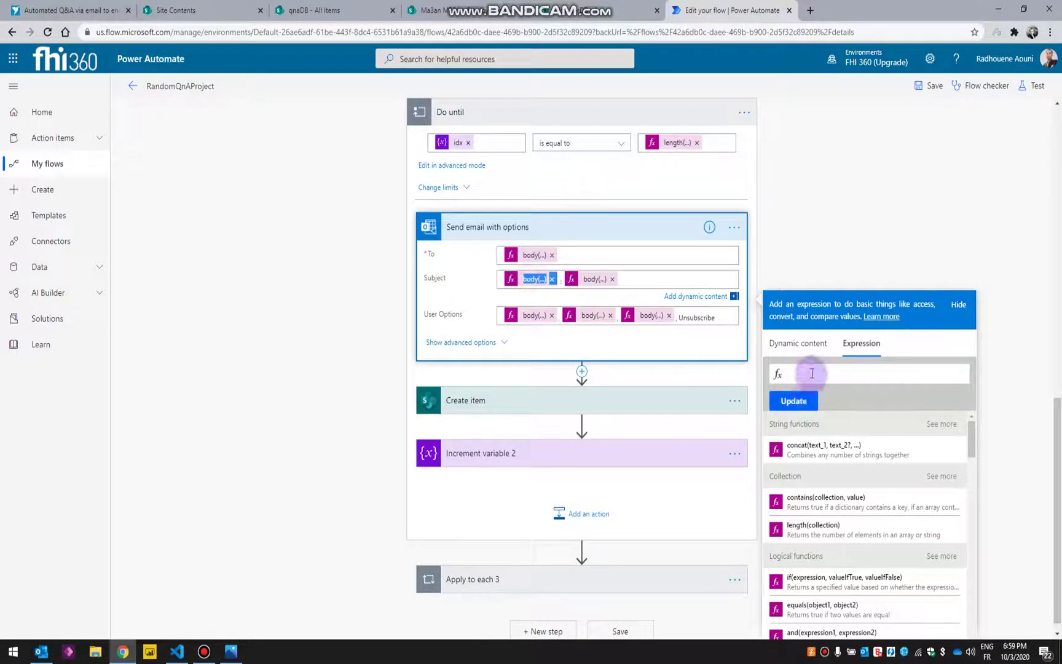
pyautogui.hotkey('ctrl', 'v')
pyautogui.click(793, 401)
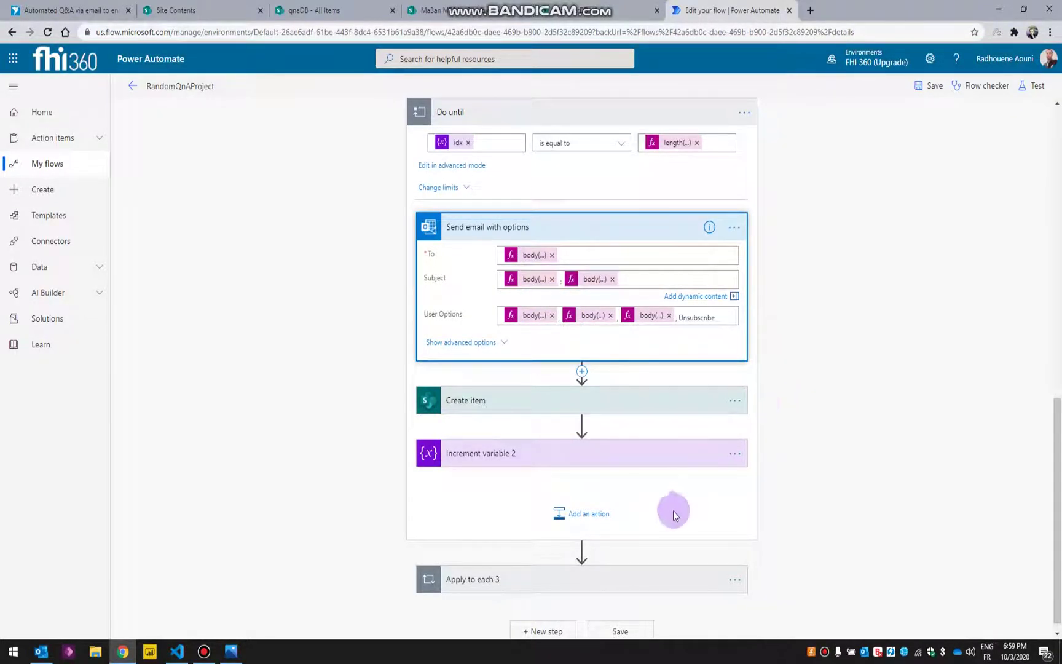
pyautogui.scroll(-1, 675, 505)
pyautogui.click(618, 622)
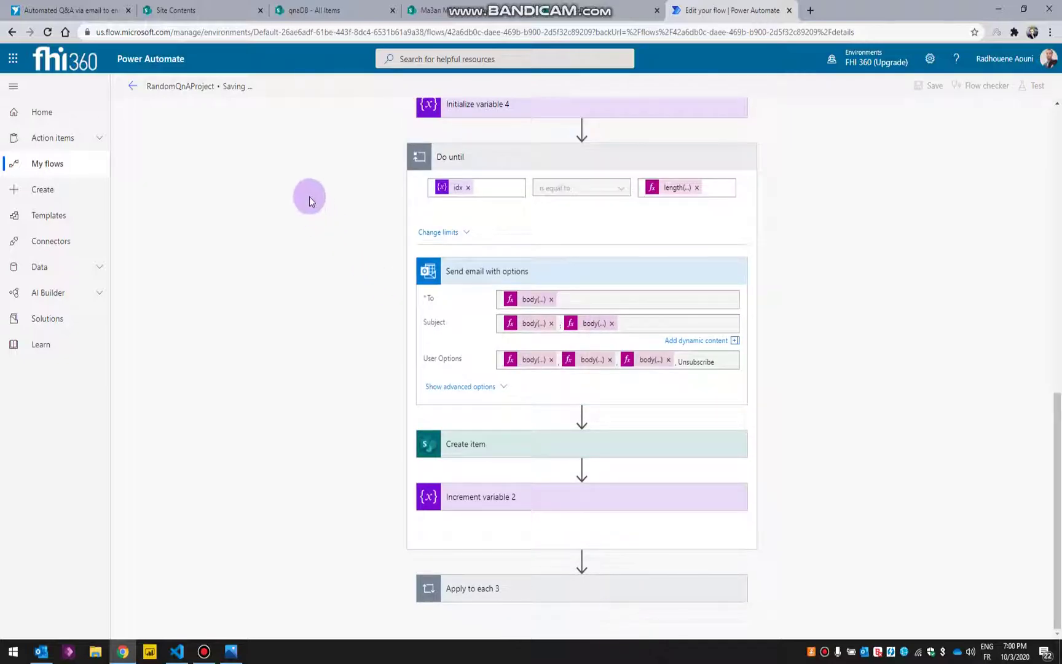
# Switch to Outlook and delete all the question emails in the PowerApps Folder.
pyautogui.click(41, 651)
pyautogui.click(311, 261)
pyautogui.hotkey('ctrl', 'a')
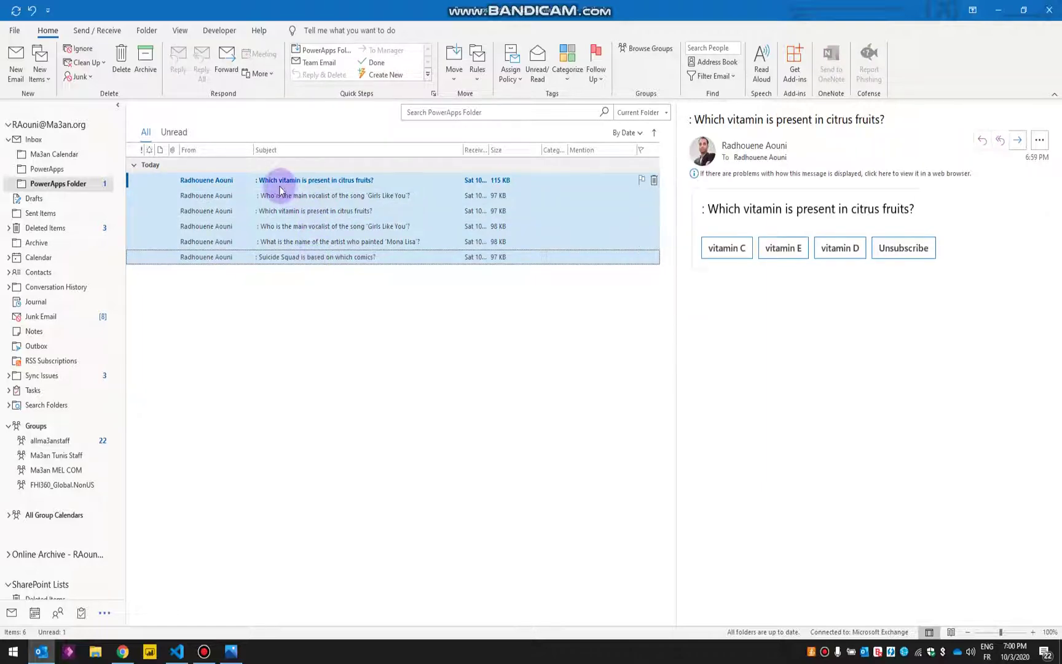
pyautogui.press('Delete')
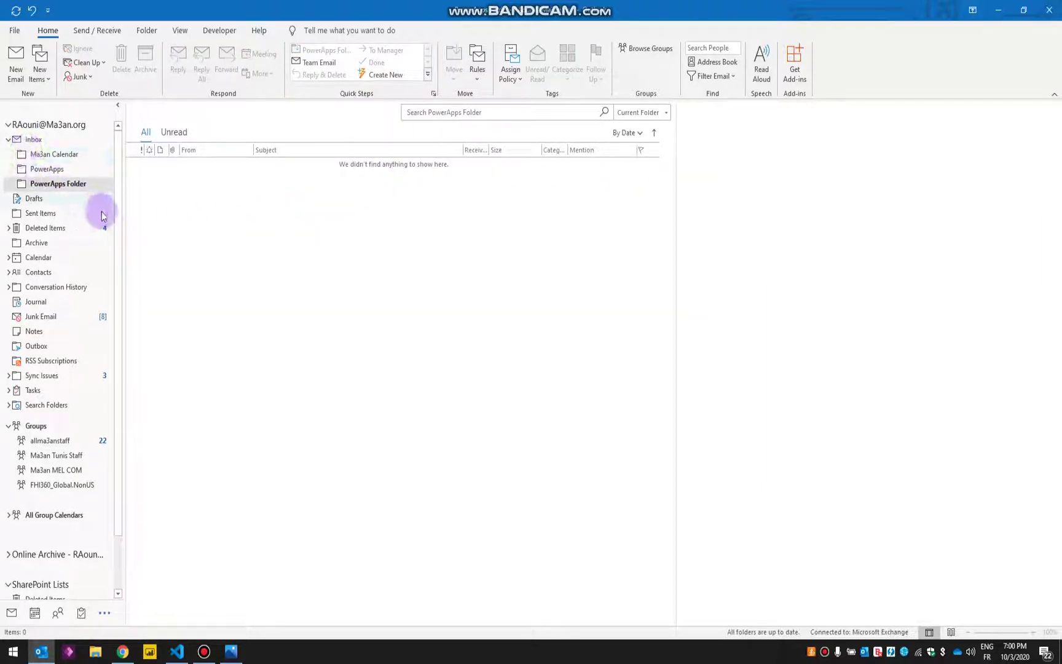
# Switch to Power Automate in Chrome and run the RandomQnAProject flow as a manual test.
pyautogui.hotkey('alt', 'Tab')
pyautogui.click(1037, 85)
pyautogui.click(910, 169)
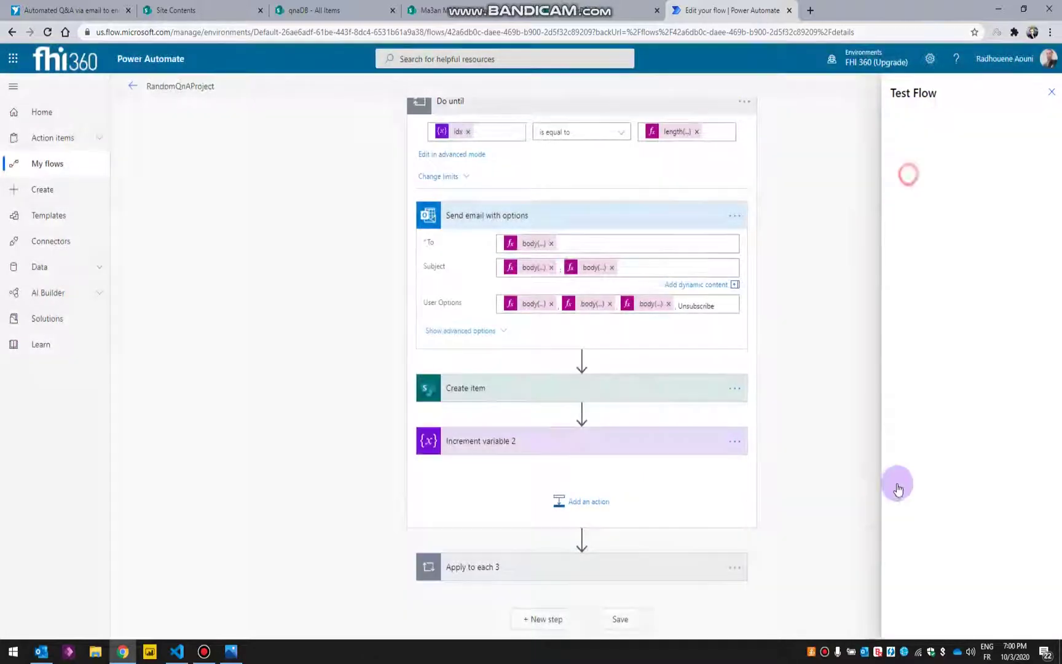
pyautogui.click(906, 618)
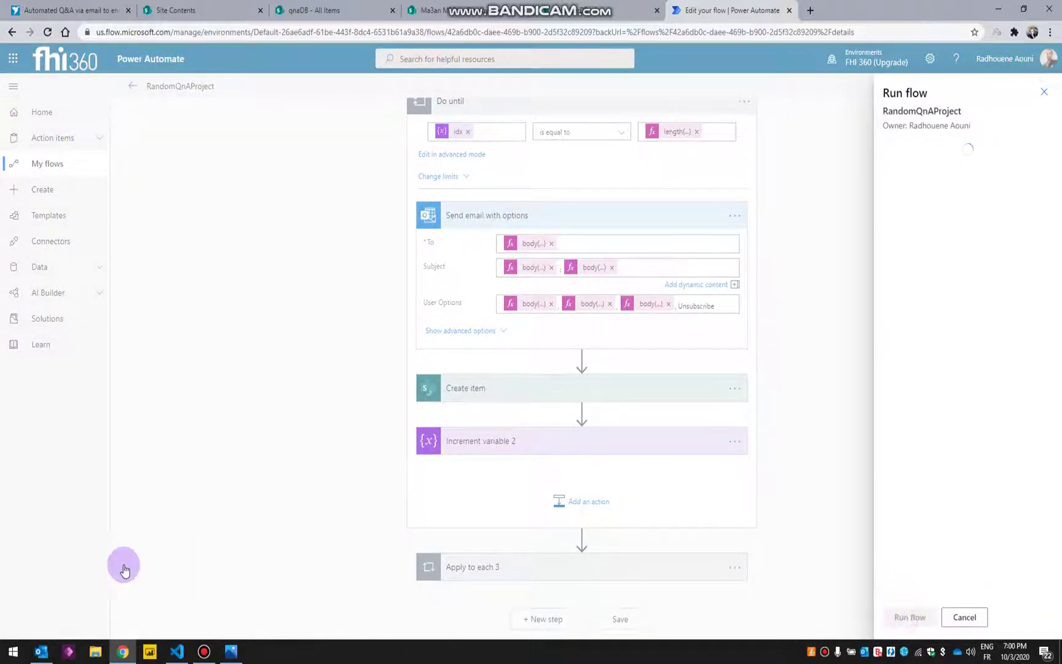
pyautogui.click(911, 617)
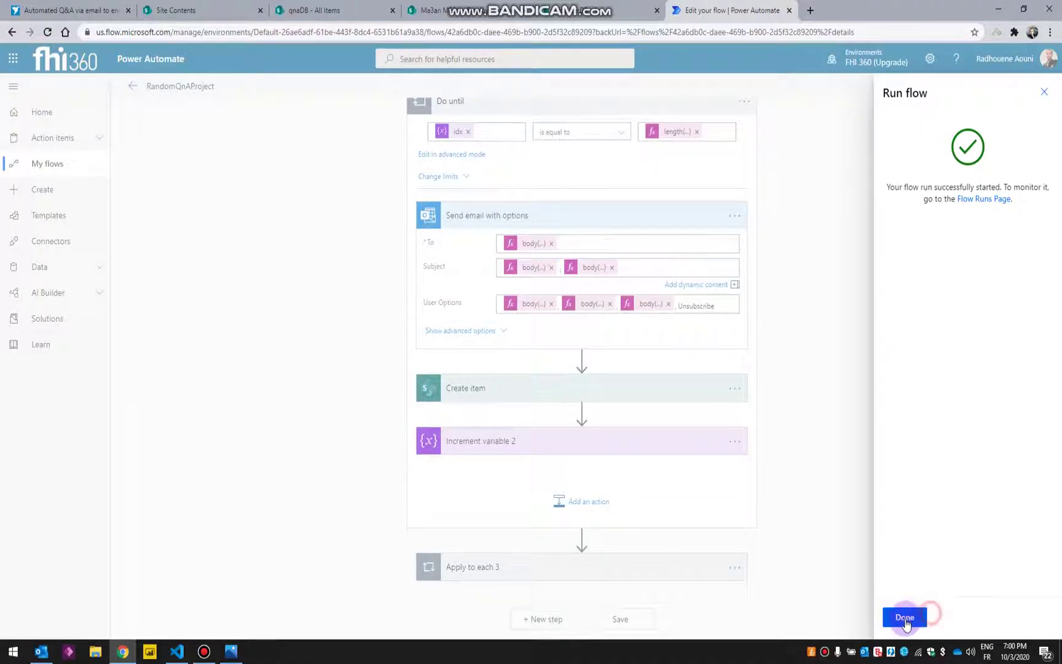
# Switch to Outlook and permanently delete all emails in the Deleted Items folder.
pyautogui.click(43, 653)
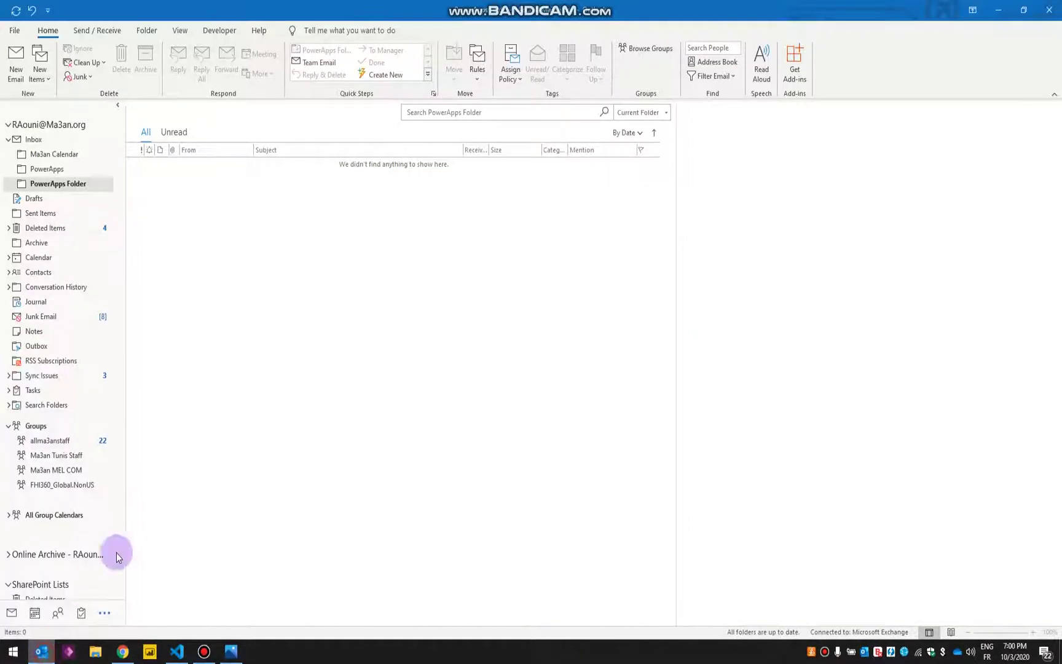
pyautogui.click(73, 224)
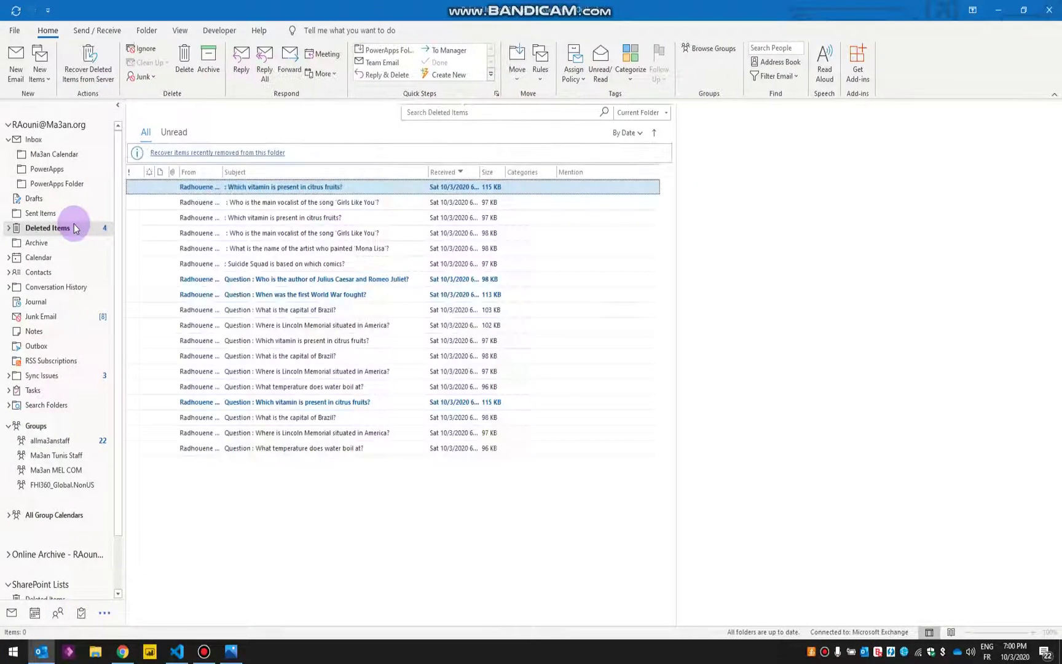
pyautogui.hotkey('ctrl', 'a')
pyautogui.press('Delete')
pyautogui.press('Return')
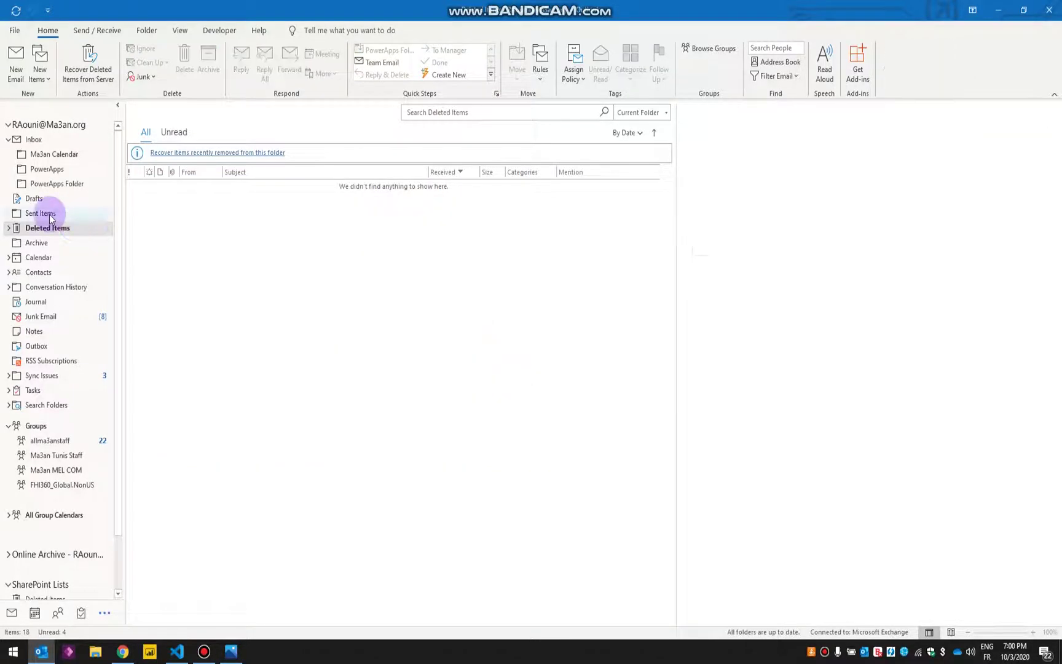
# Answer the Employee Name 1 email in the PowerApps Folder with Adam Levine and check the EmployeeAnswers list in Chrome.
pyautogui.click(51, 184)
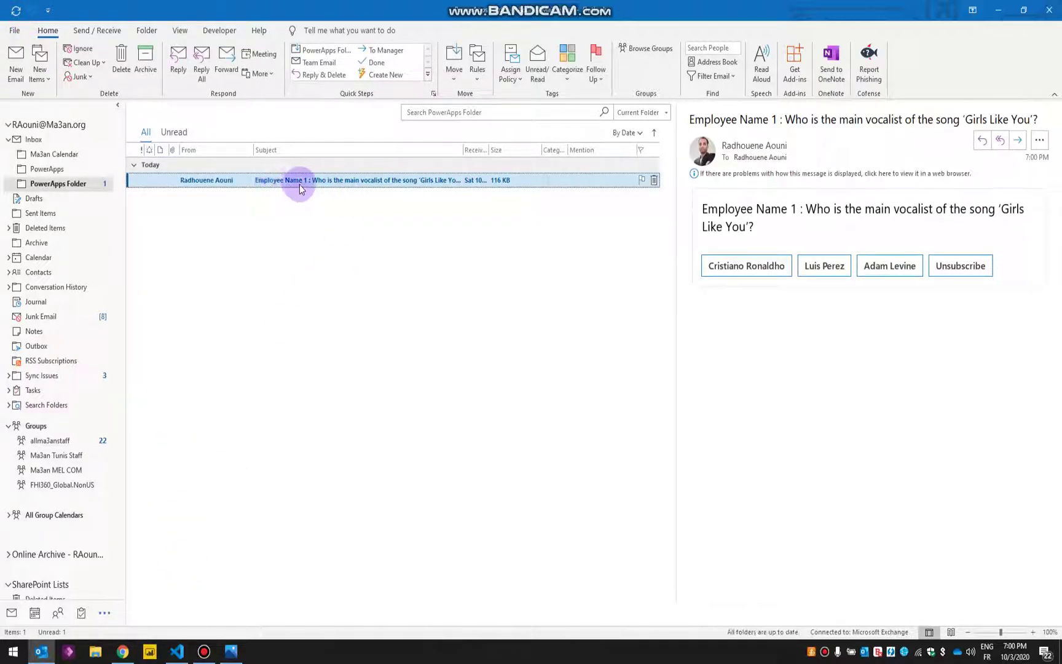
pyautogui.moveTo(462, 147); pyautogui.dragTo(492, 148)
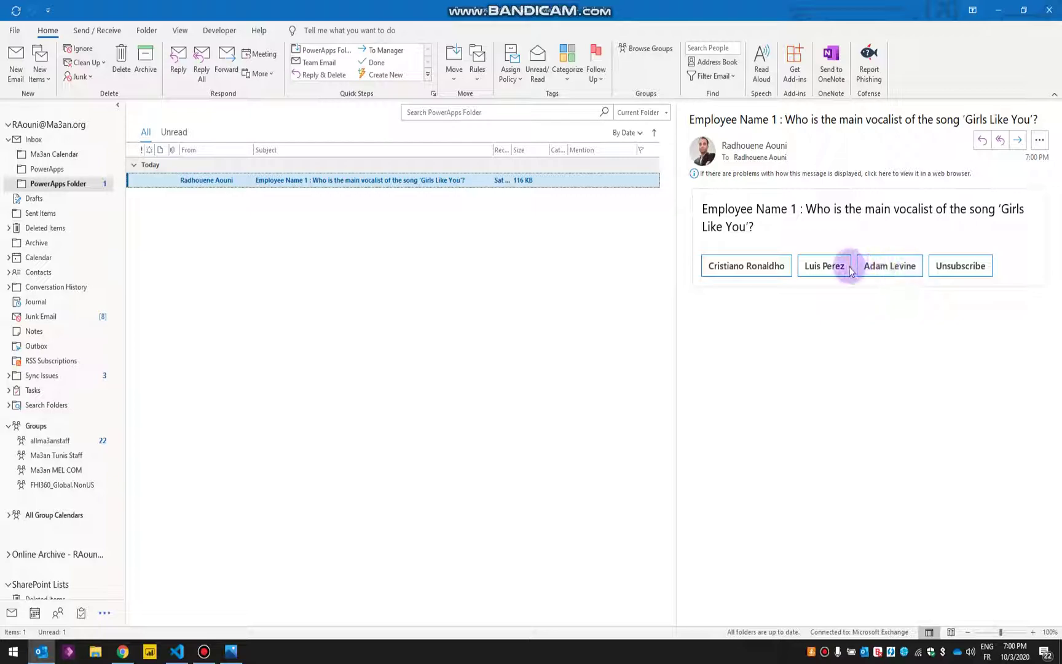
pyautogui.click(891, 273)
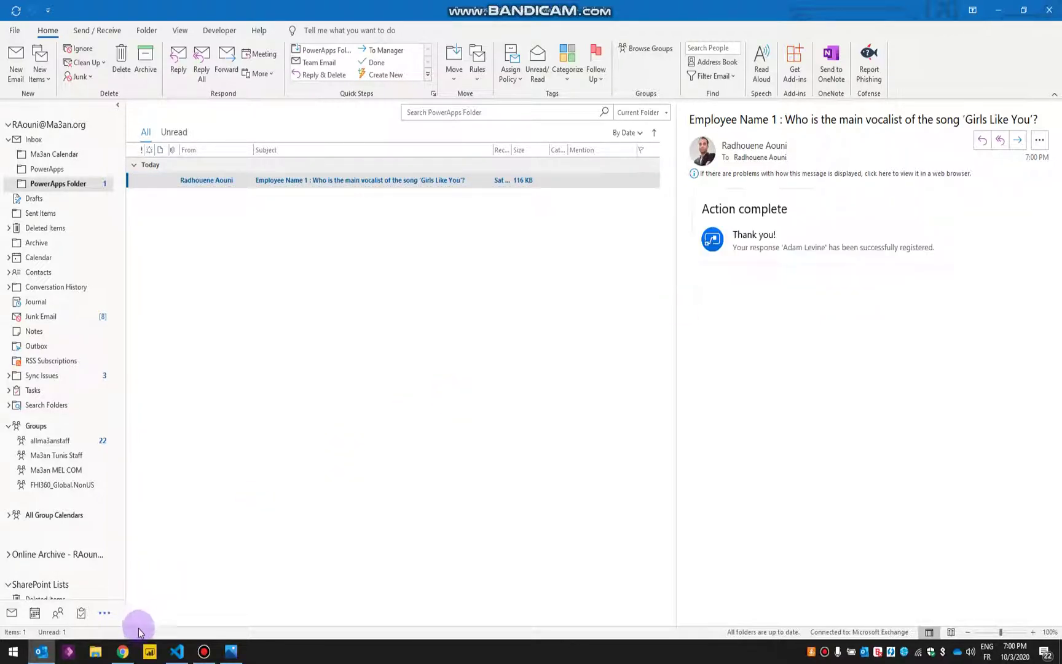
pyautogui.click(123, 651)
pyautogui.click(462, 17)
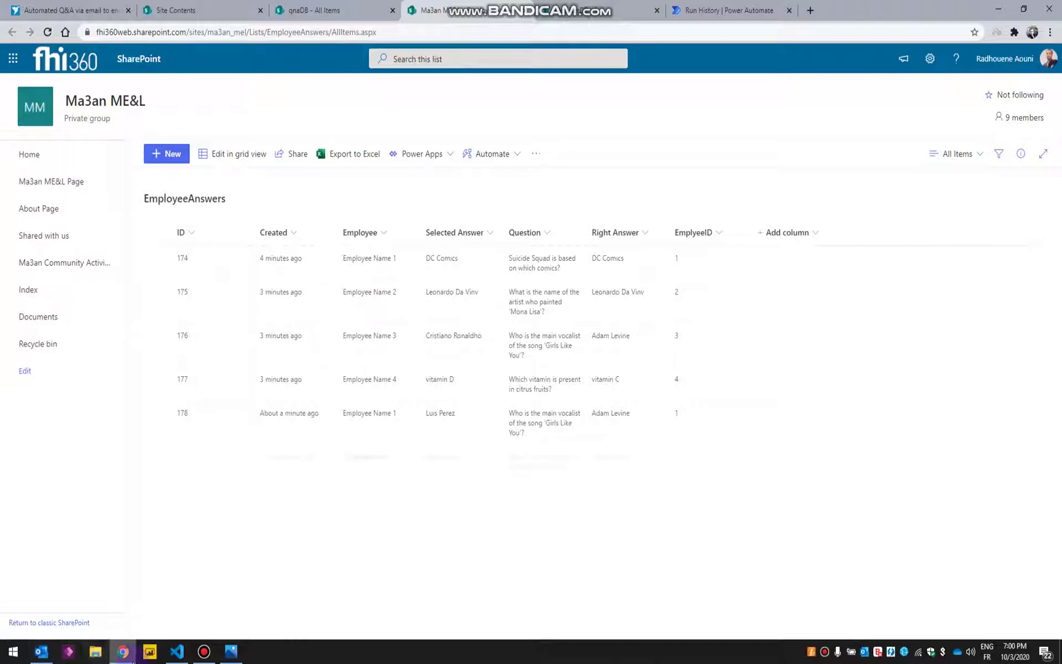
# Switch to Outlook, answer the Employee Name 2 citrus fruits question with vitamin D, and check the EmployeeAnswers list in Chrome.
pyautogui.click(41, 652)
pyautogui.click(346, 180)
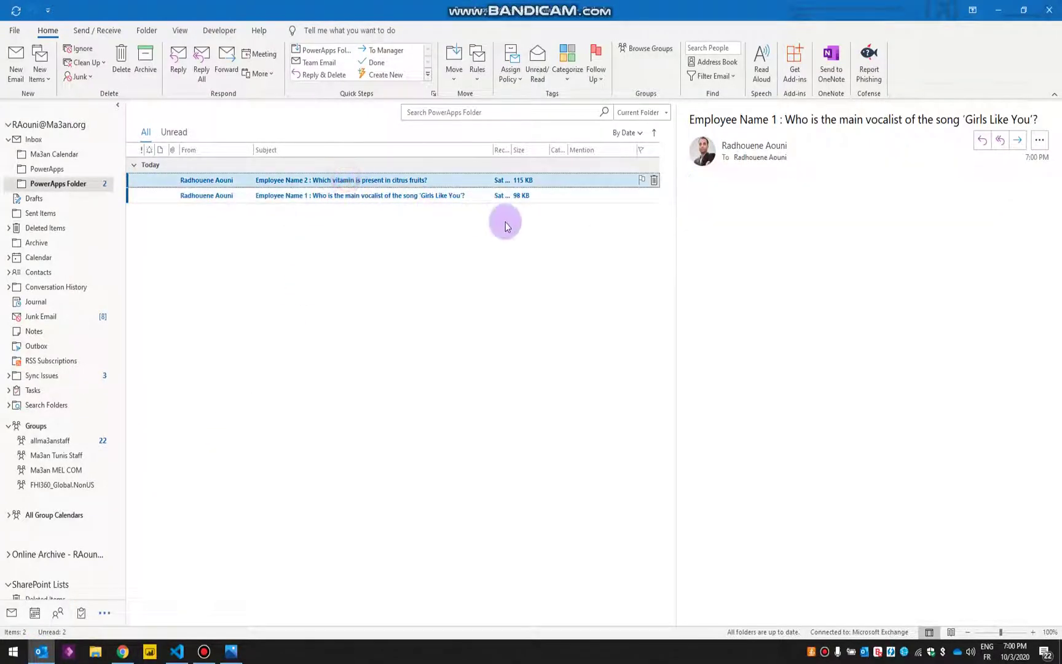
pyautogui.click(846, 251)
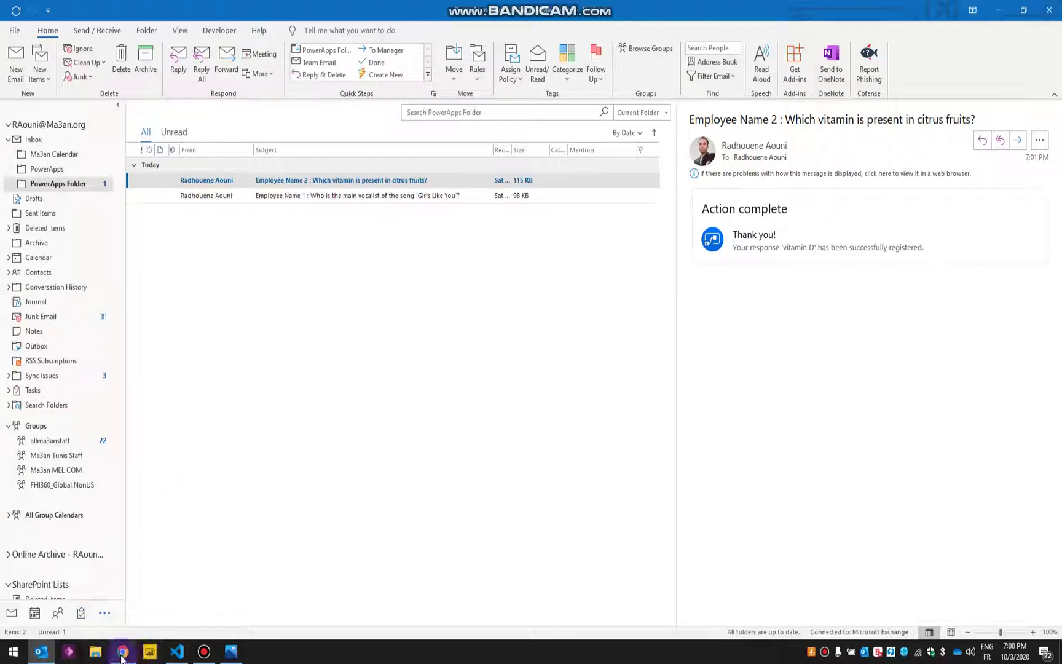
pyautogui.click(123, 652)
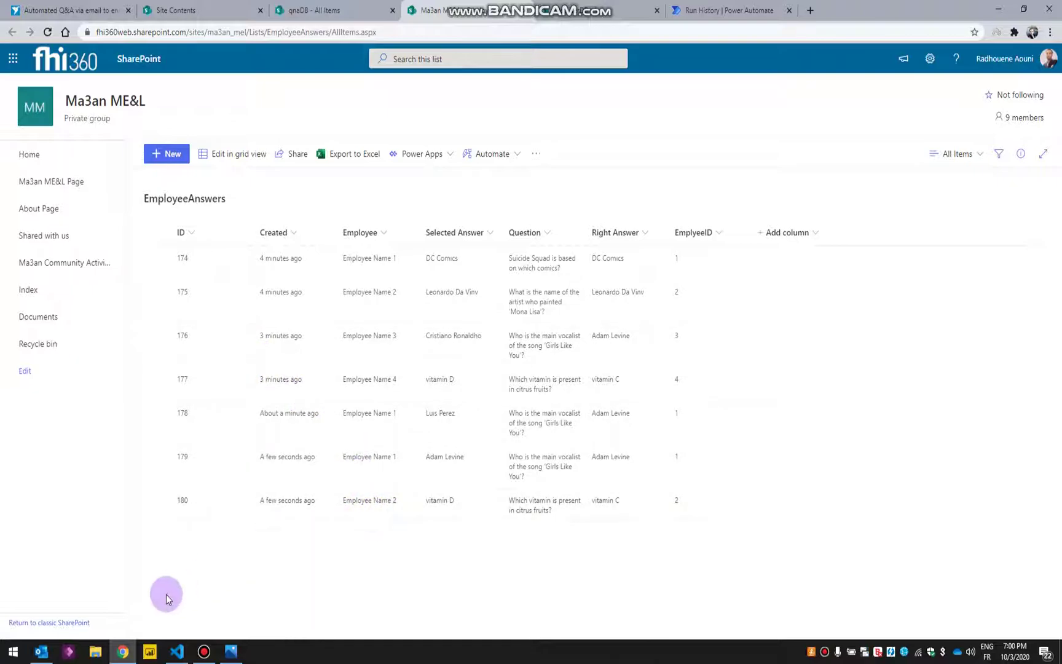
# Switch to Outlook and answer the Employee Name 3 question about water's boiling temperature with 100 C.
pyautogui.click(41, 652)
pyautogui.click(339, 195)
pyautogui.click(339, 179)
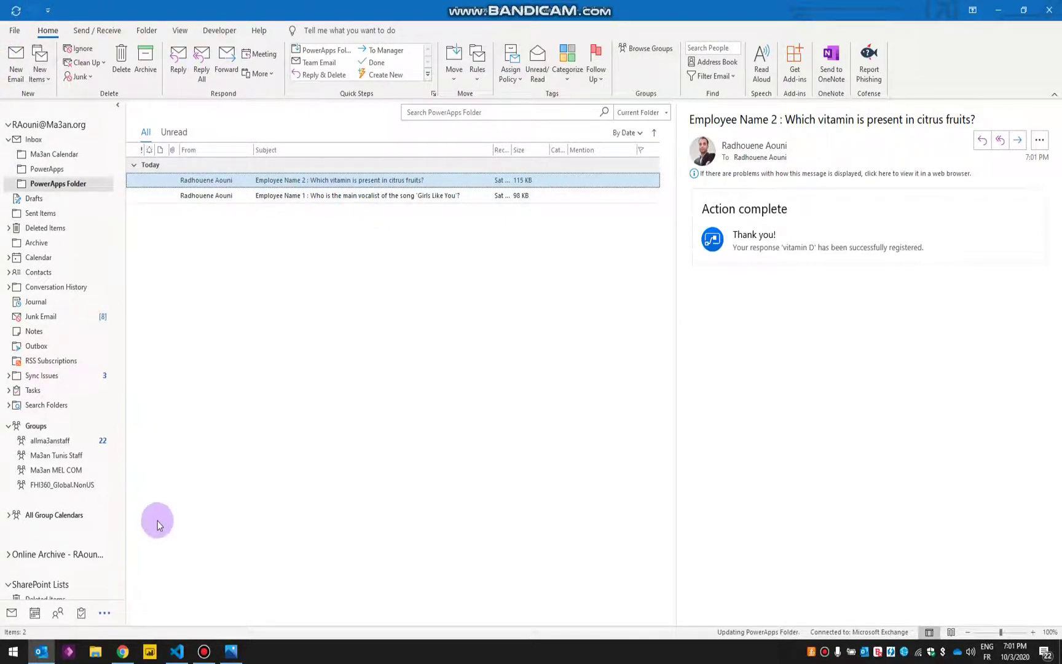
pyautogui.click(359, 182)
pyautogui.click(788, 246)
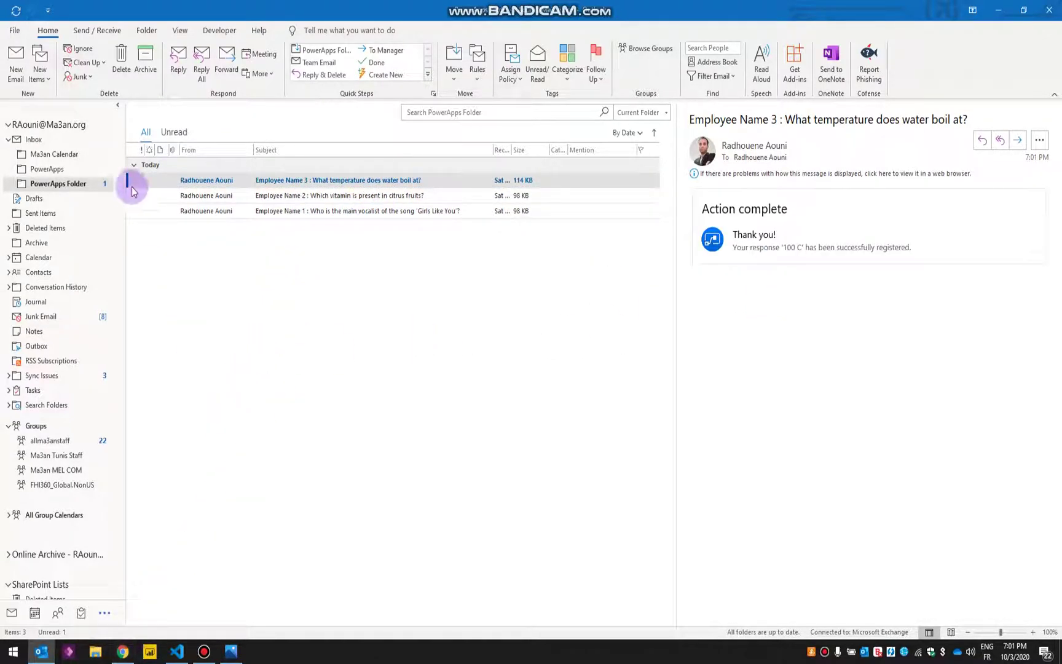
# Refresh the mailbox and answer the Employee Name 4 question about the capital of Brazil with Brasilia.
pyautogui.click(17, 8)
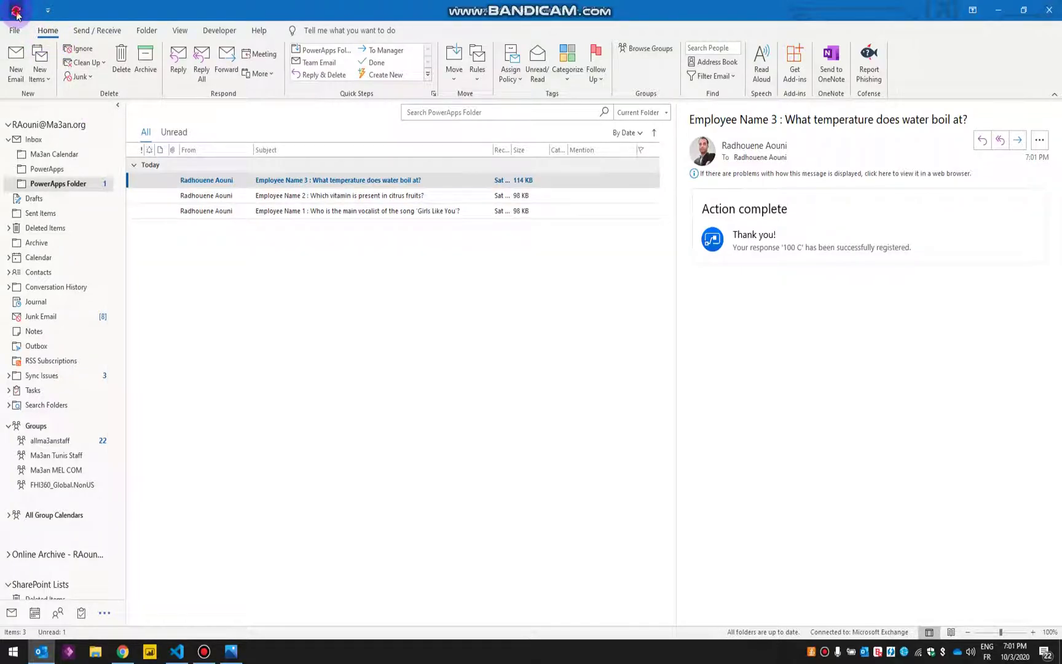
pyautogui.click(362, 197)
pyautogui.click(367, 180)
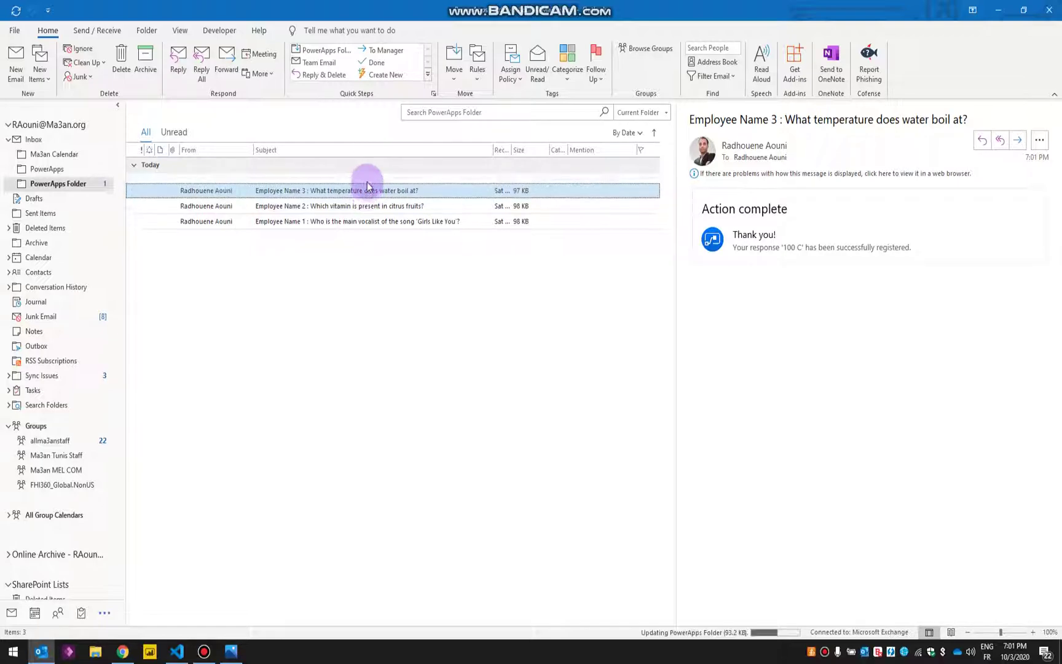
pyautogui.click(371, 183)
pyautogui.click(765, 258)
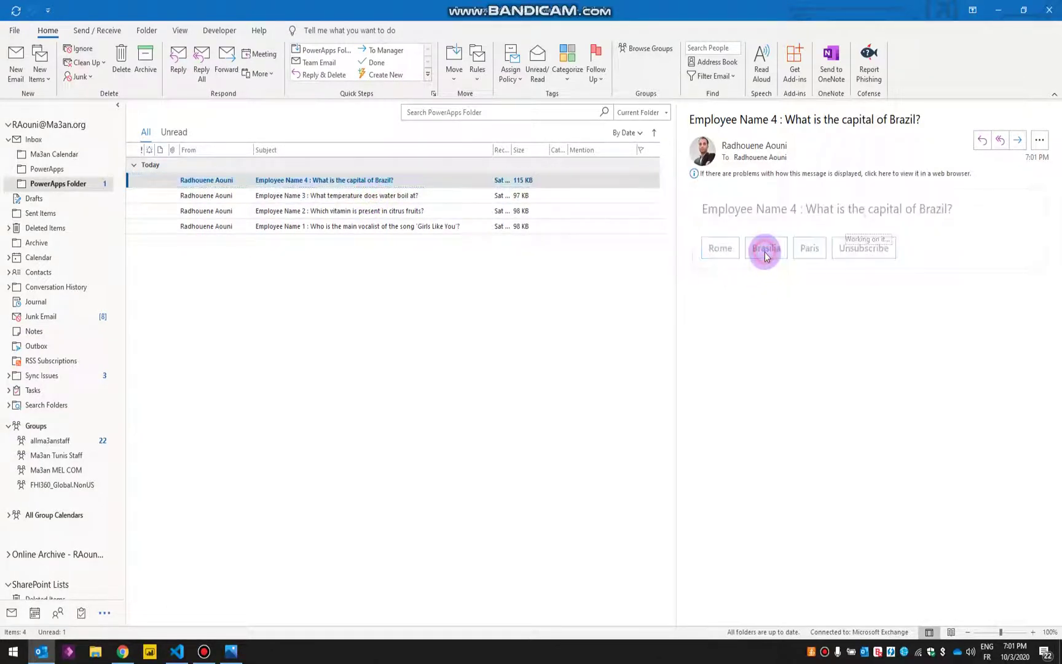
# Switch to Chrome and reload the qnaDB list to check the questions' OrderBy values.
pyautogui.click(122, 653)
pyautogui.click(319, 11)
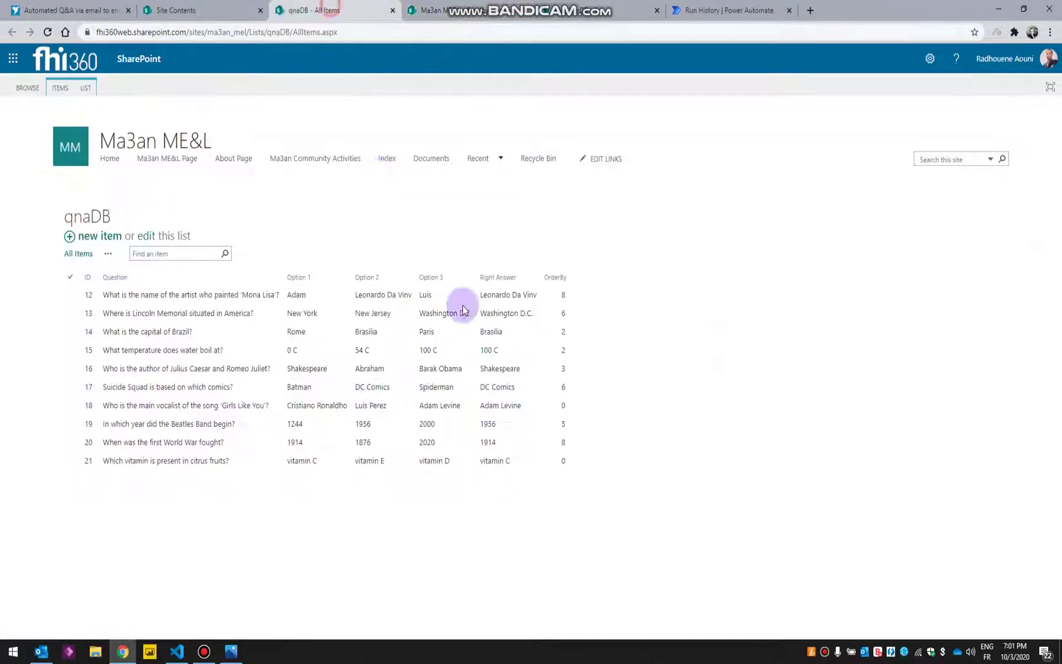
pyautogui.click(47, 32)
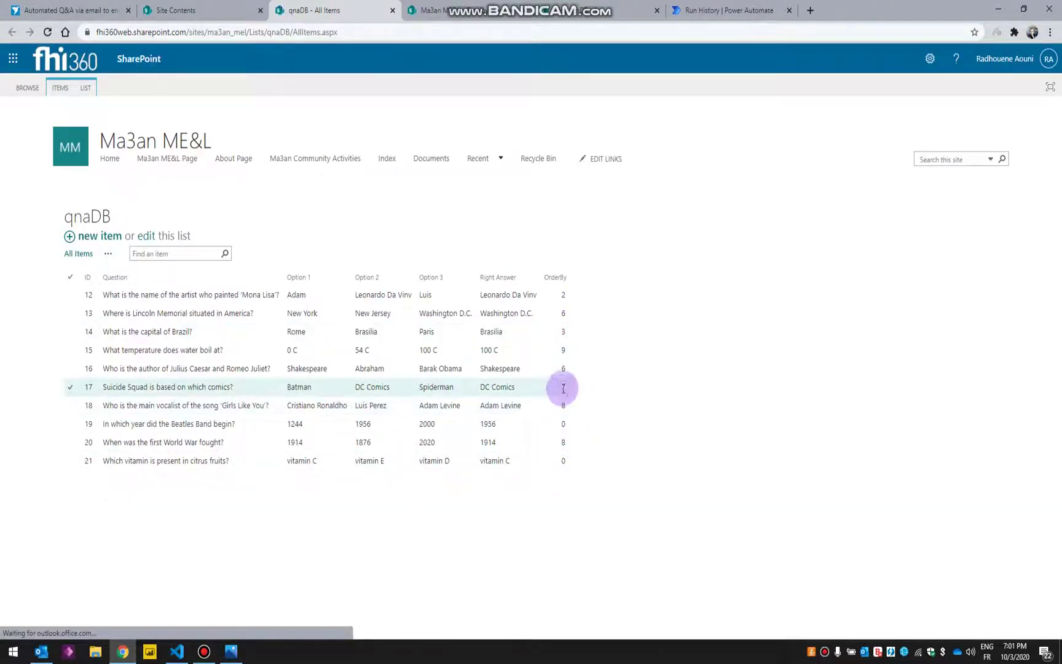
# Return to the RandomQnAProject details page in Power Automate and run the flow again.
pyautogui.click(748, 8)
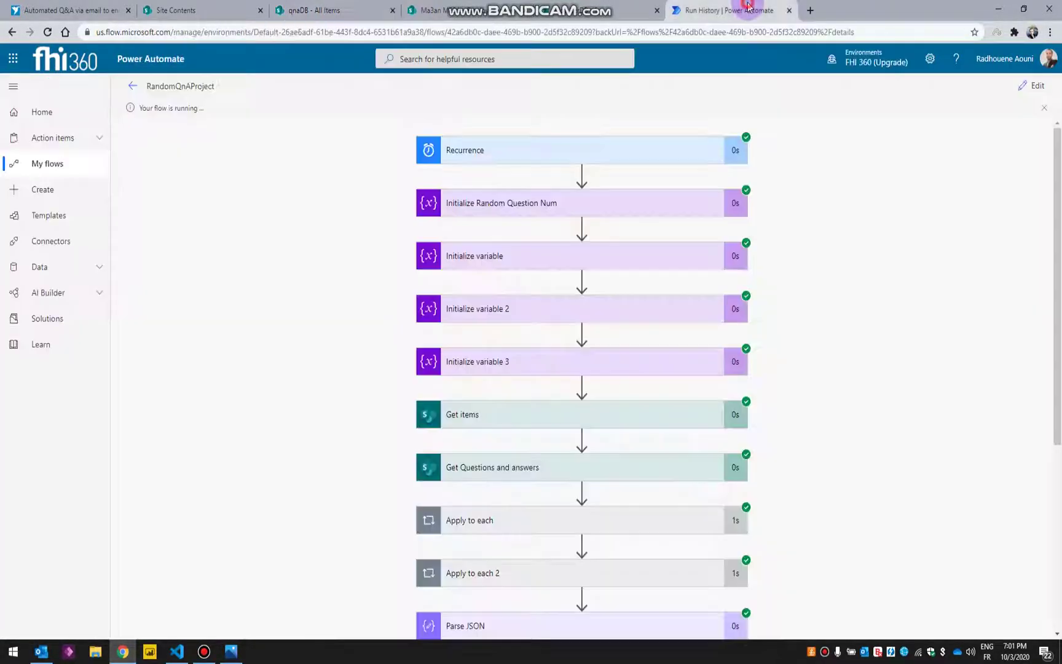
pyautogui.click(127, 86)
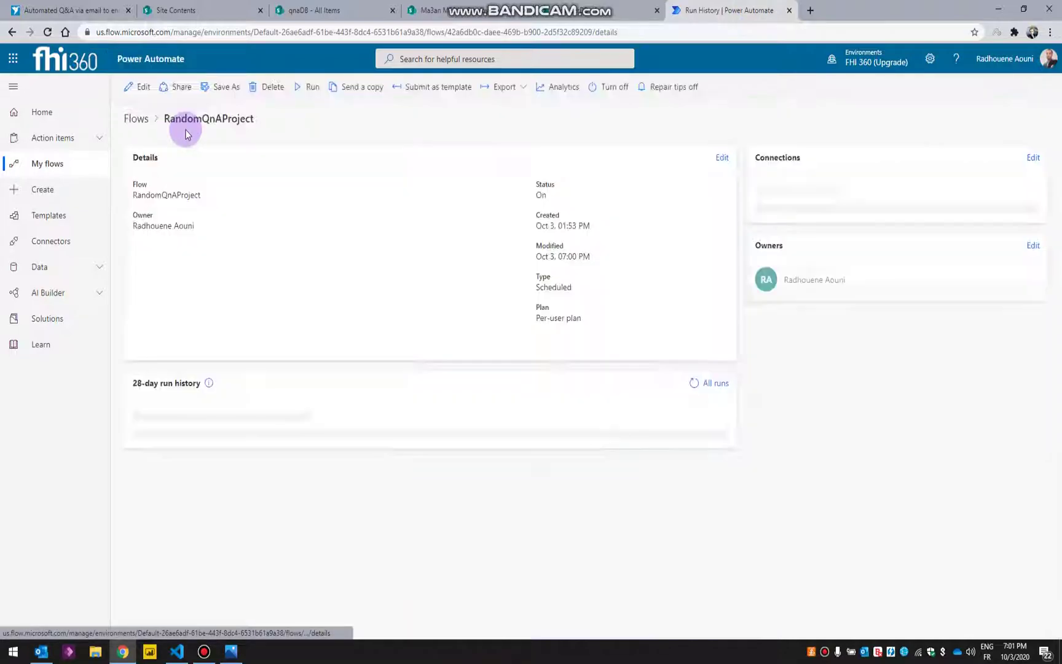
pyautogui.click(308, 87)
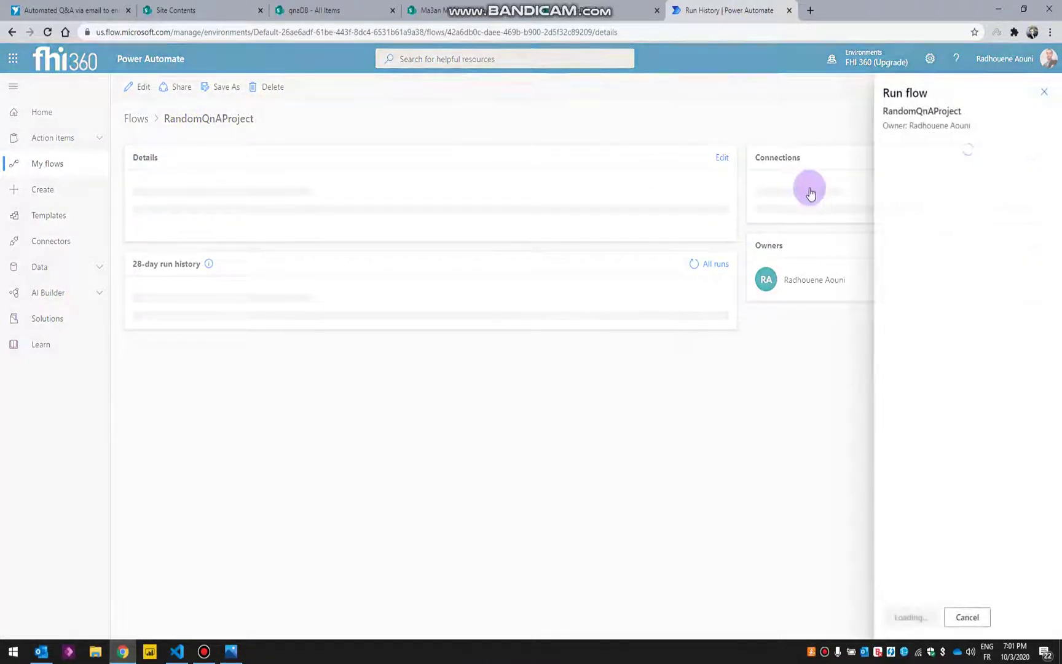
pyautogui.click(910, 618)
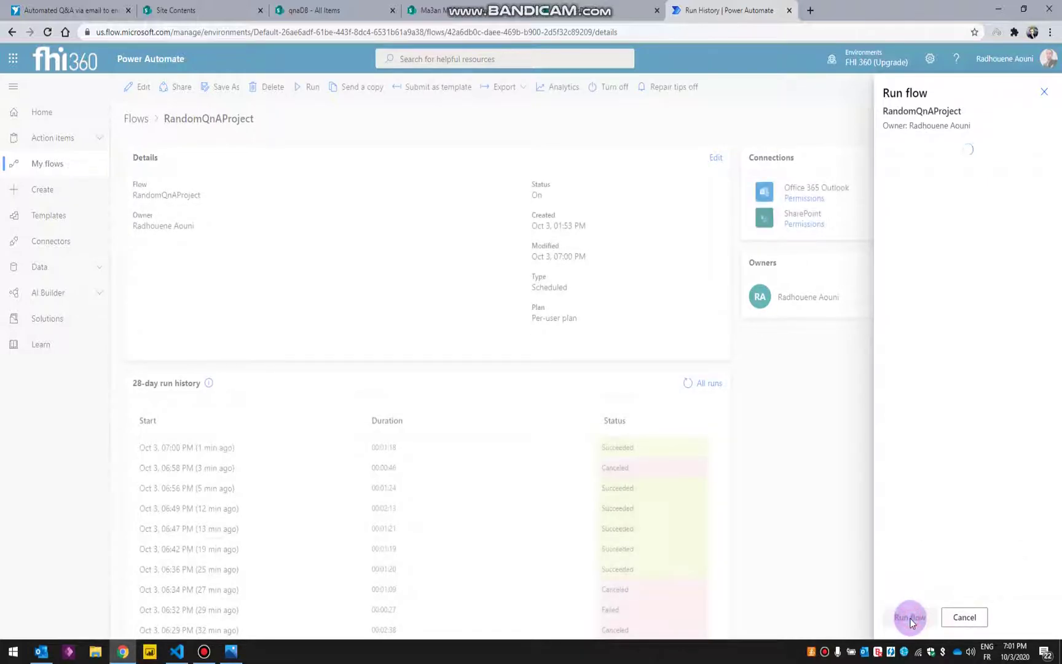
pyautogui.click(905, 617)
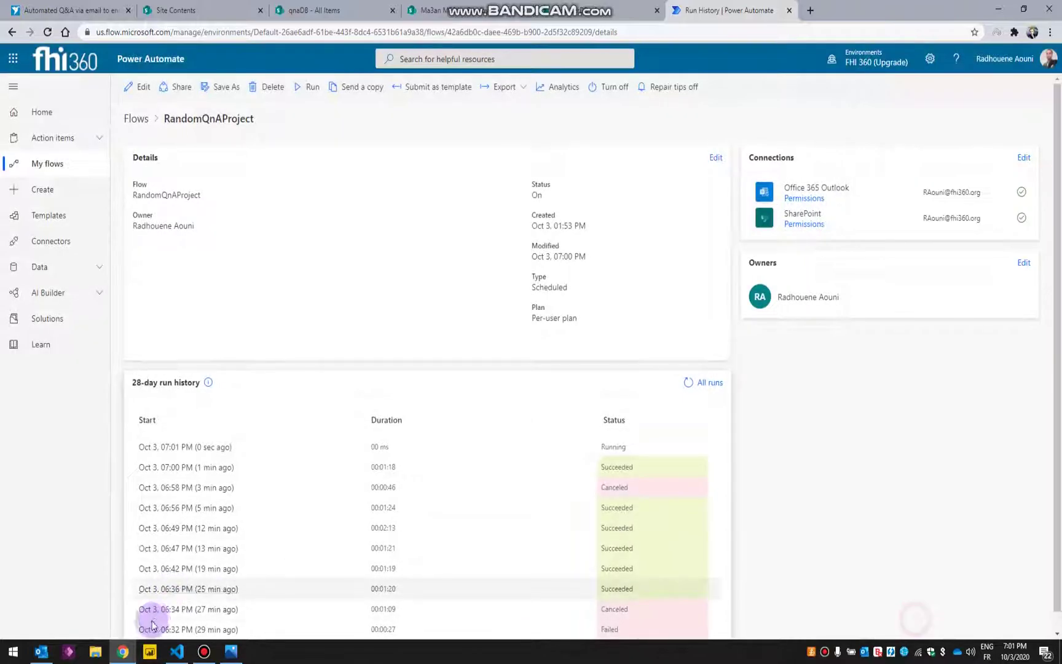
# Switch to Outlook, widen the Received column, and answer the new Employee Name 1 Beatles question with 1956.
pyautogui.click(42, 652)
pyautogui.click(266, 228)
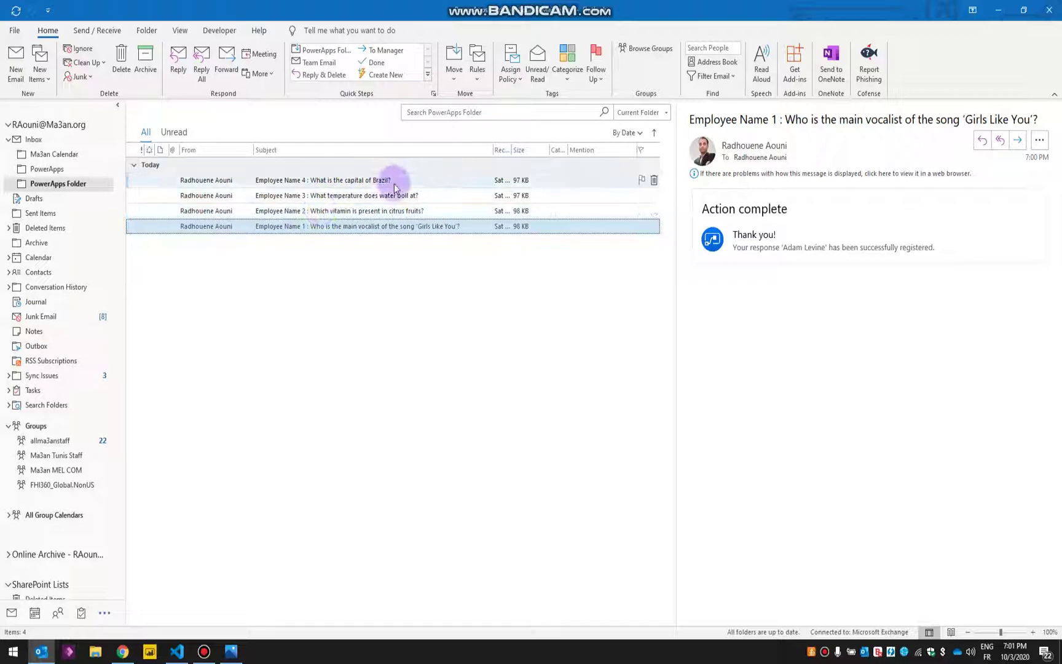
pyautogui.moveTo(512, 149); pyautogui.dragTo(526, 149)
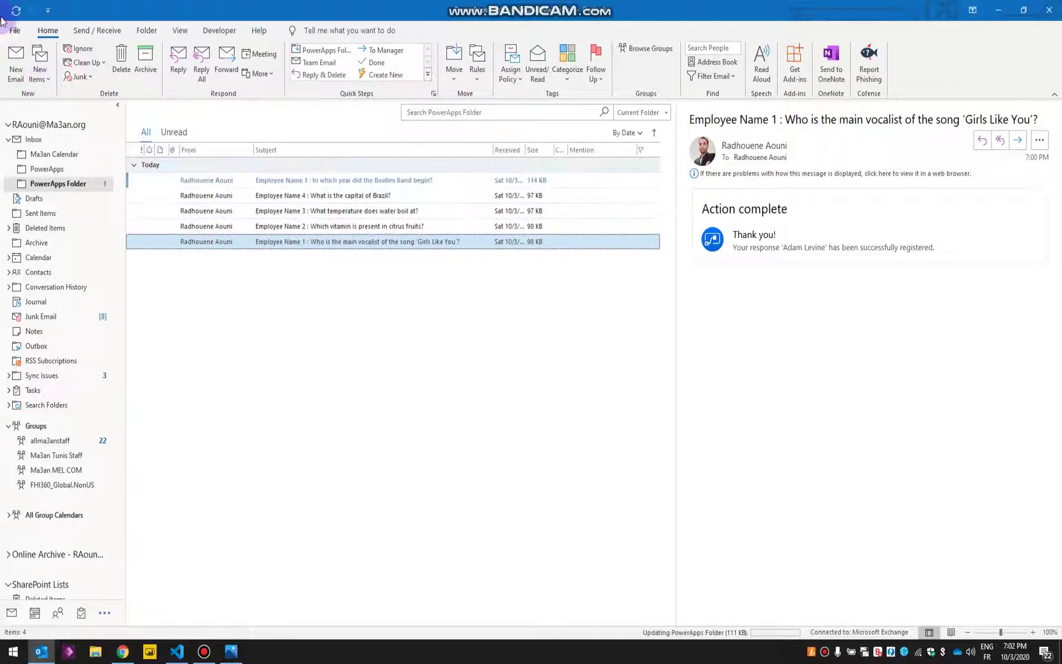
pyautogui.click(336, 178)
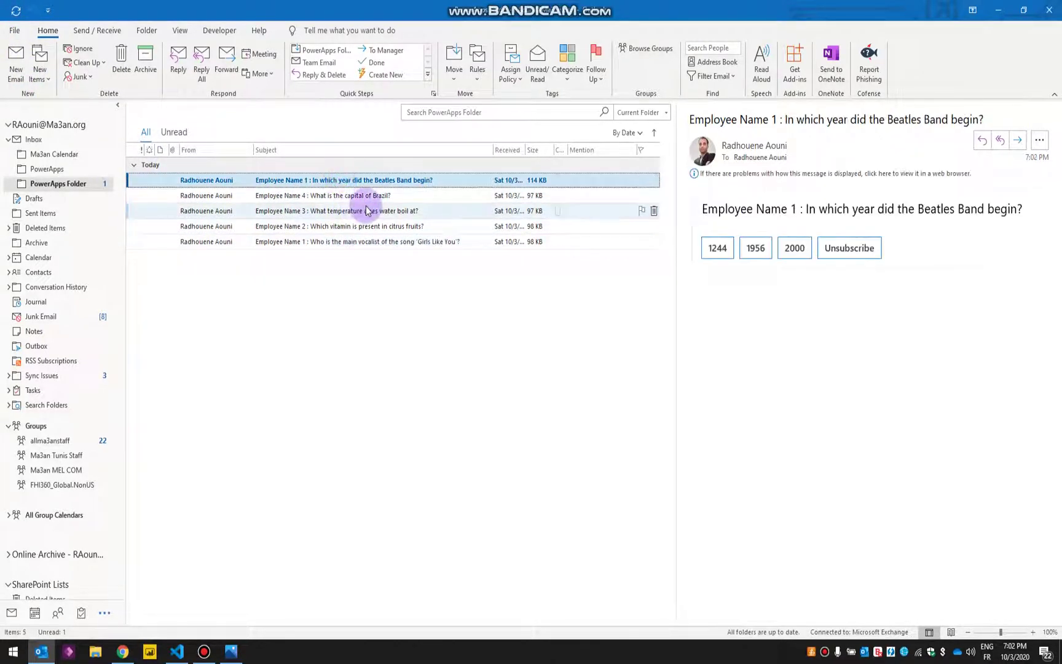
pyautogui.click(757, 249)
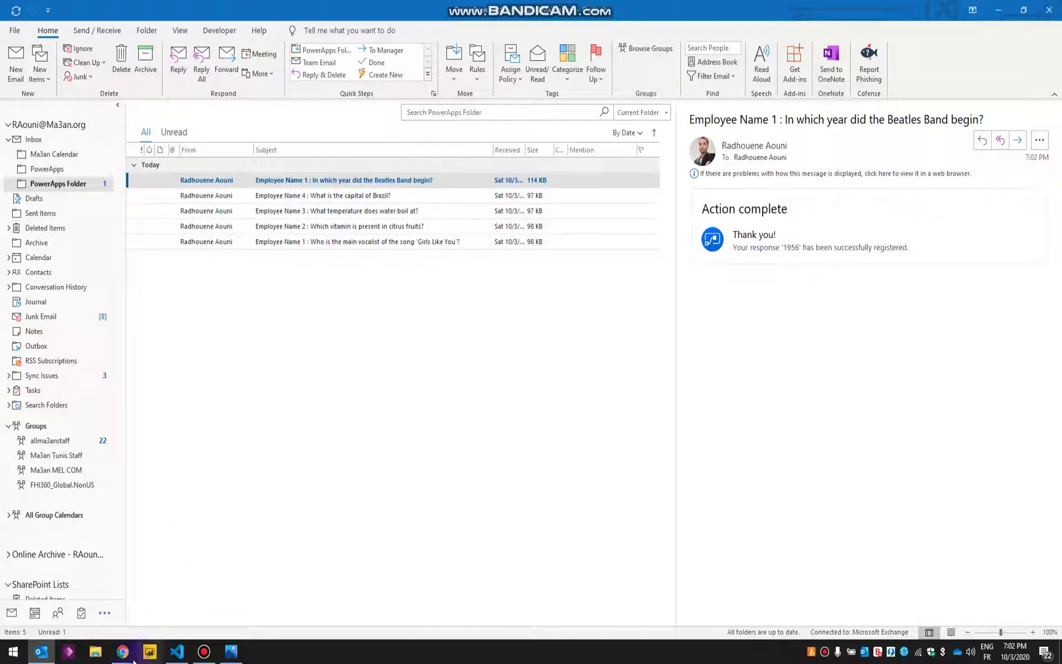
# View the EmailNudge diagram's unsubscribe branch in Photos and the PilotUserDB list's Subscription column in Chrome.
pyautogui.hotkey('alt', 'Tab')
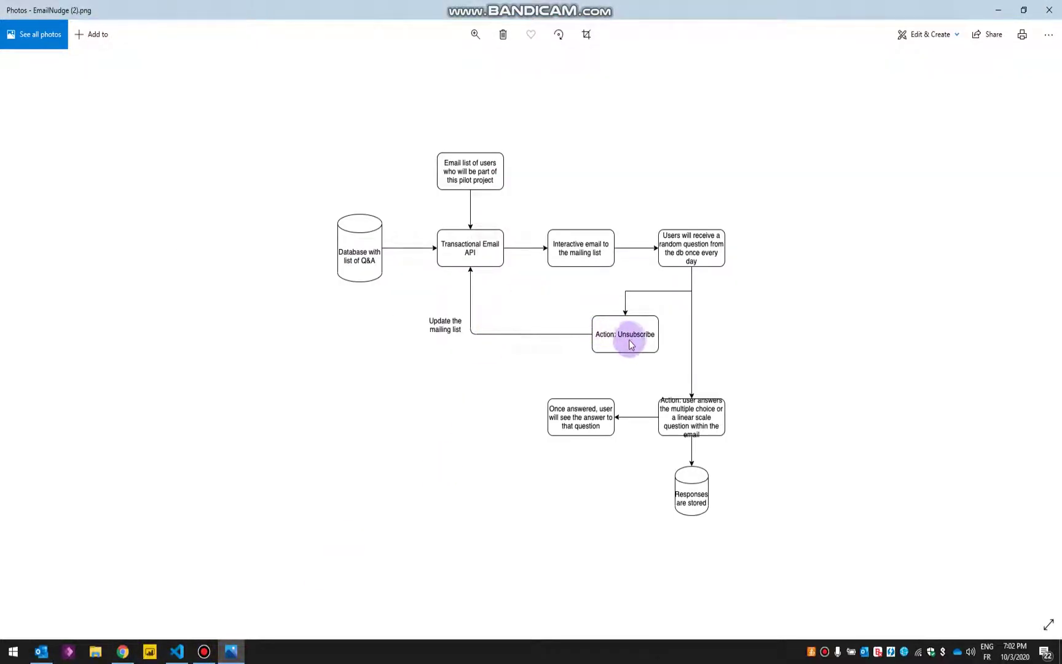
pyautogui.click(122, 652)
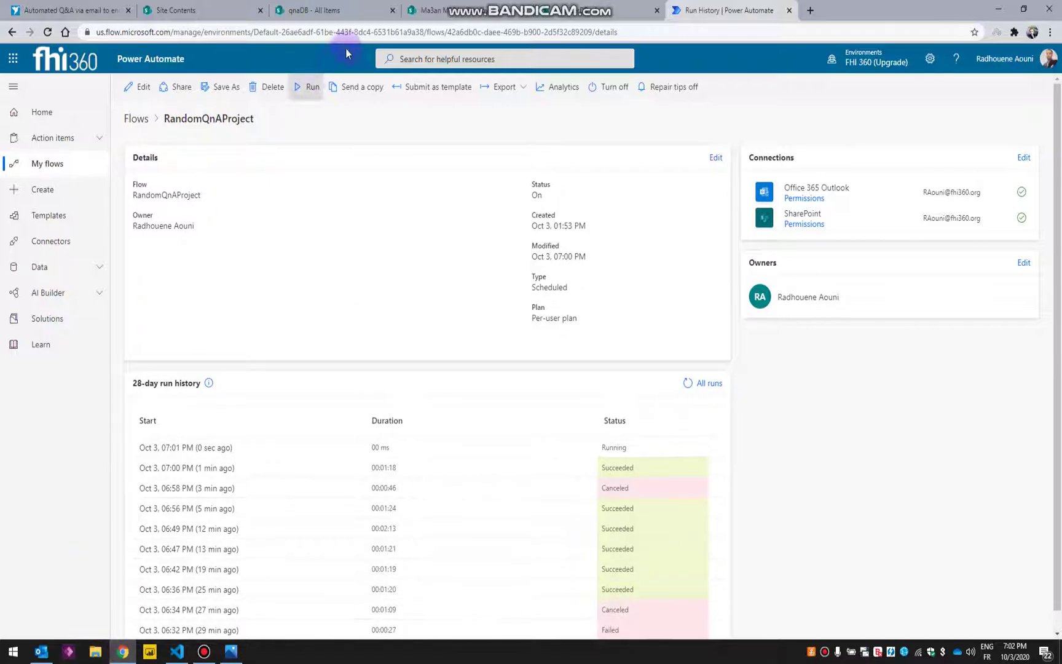
pyautogui.click(633, 17)
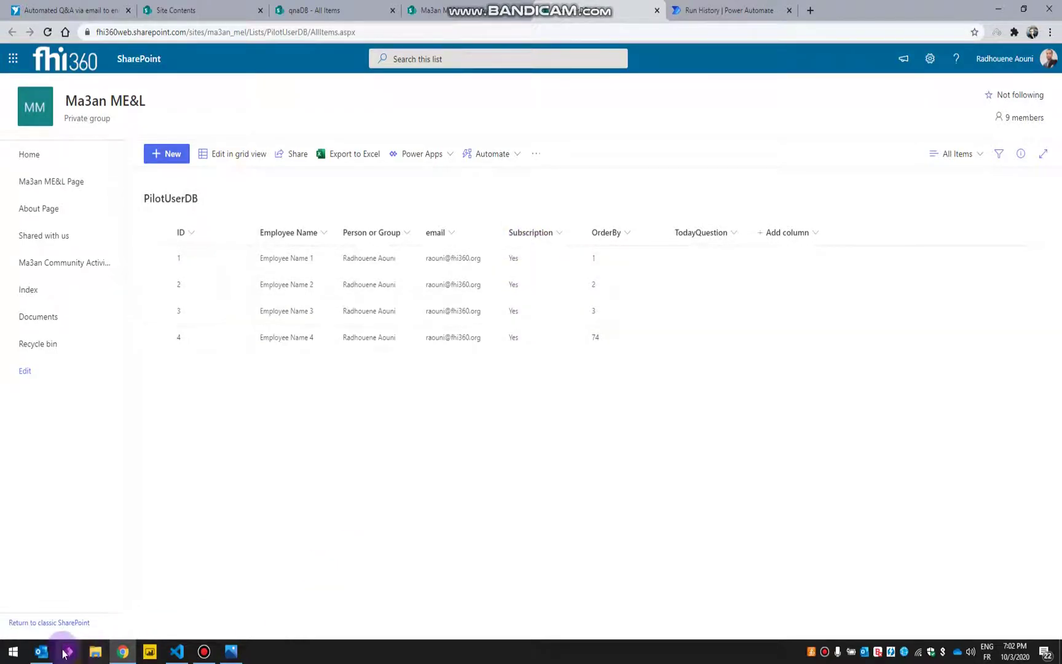
# Switch to Outlook and respond Unsubscribe to the Employee Name 2 question about the Mona Lisa.
pyautogui.click(41, 653)
pyautogui.click(361, 180)
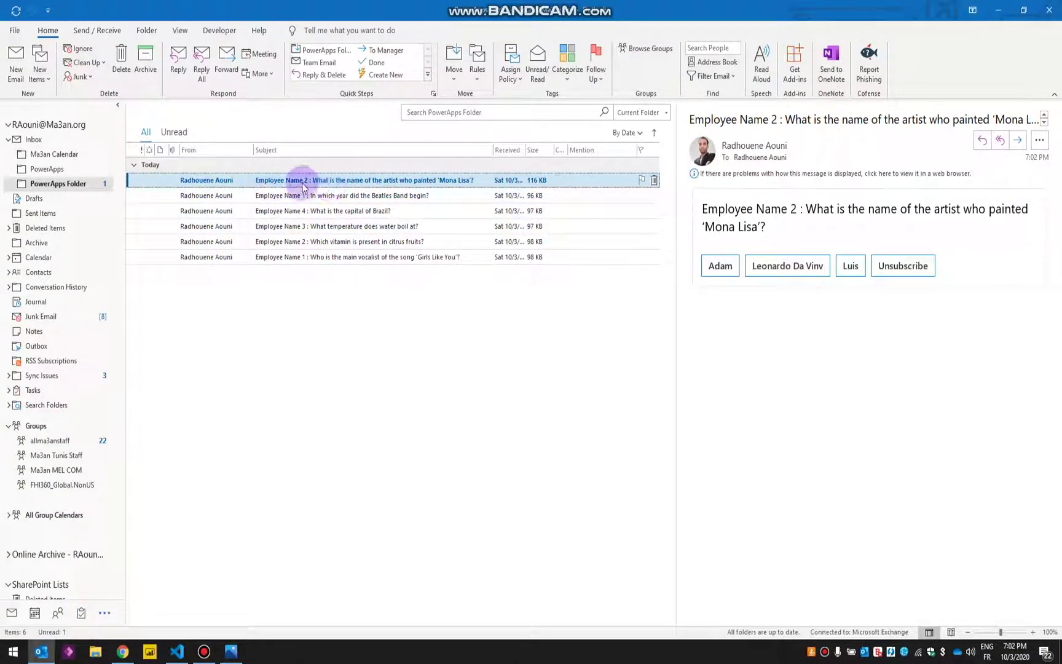
pyautogui.click(903, 266)
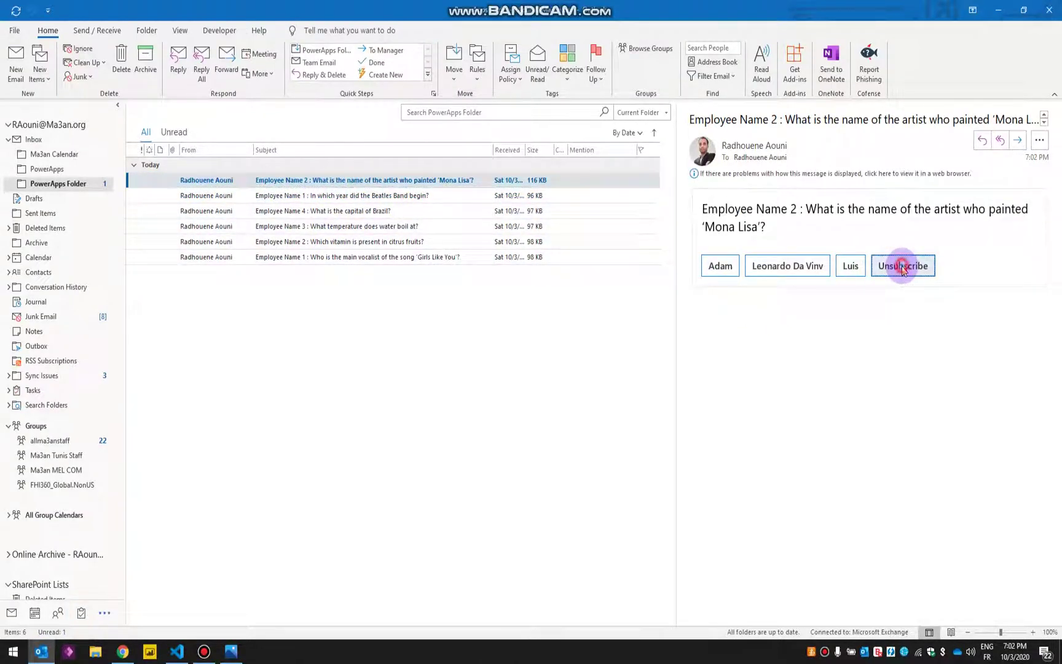
pyautogui.click(363, 197)
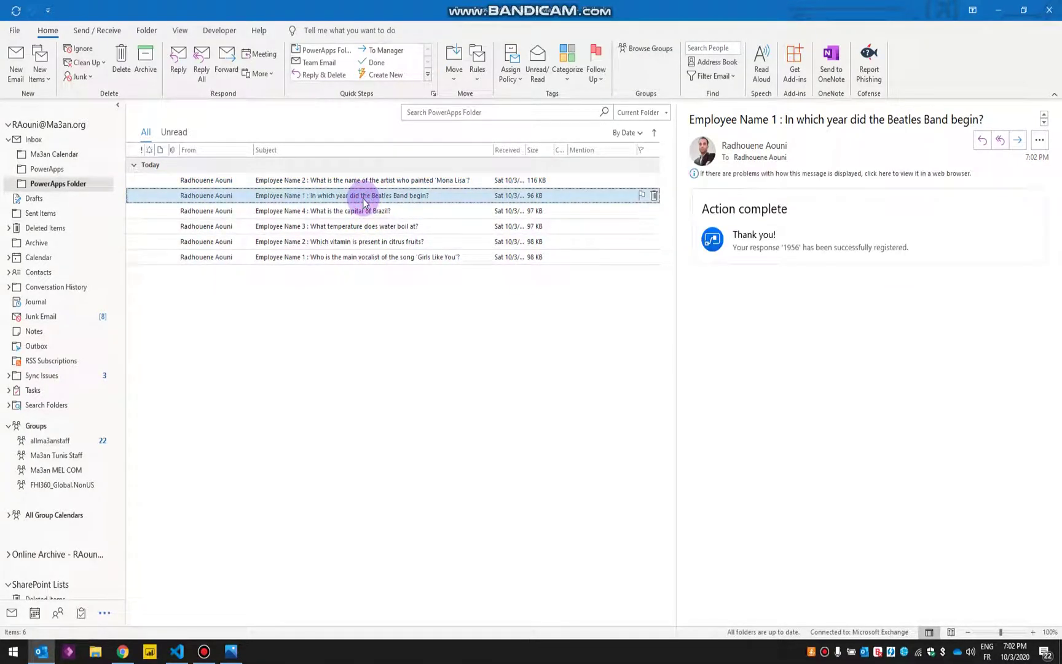
# Check the PilotUserDB list's Subscription column in Chrome, and return to the Employee Name 2 Mona Lisa message in Outlook.
pyautogui.click(122, 651)
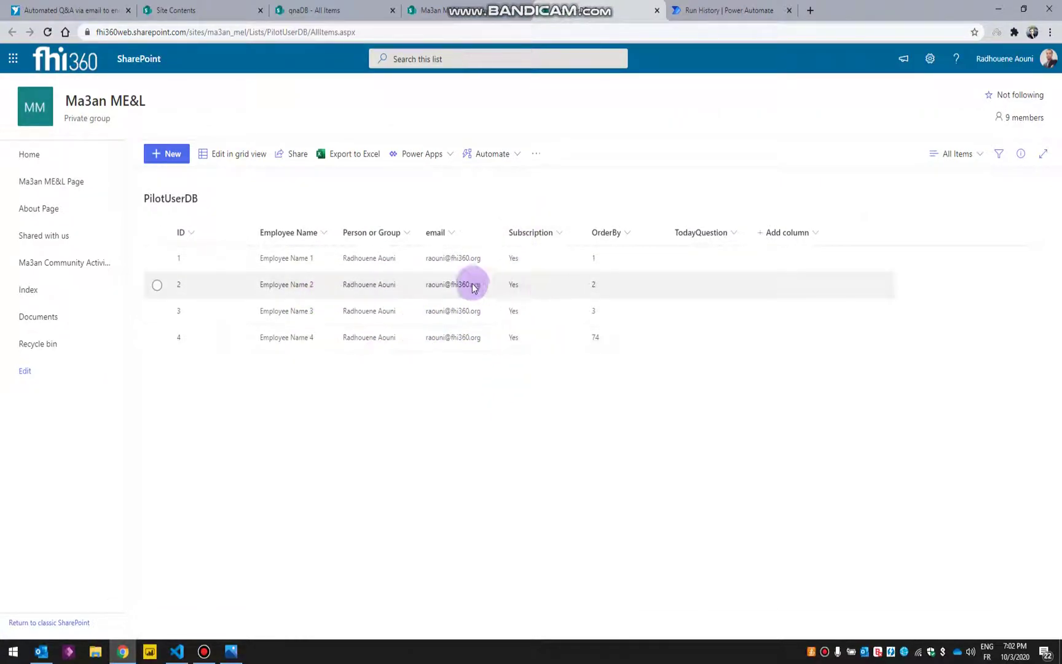
pyautogui.moveTo(123, 658)
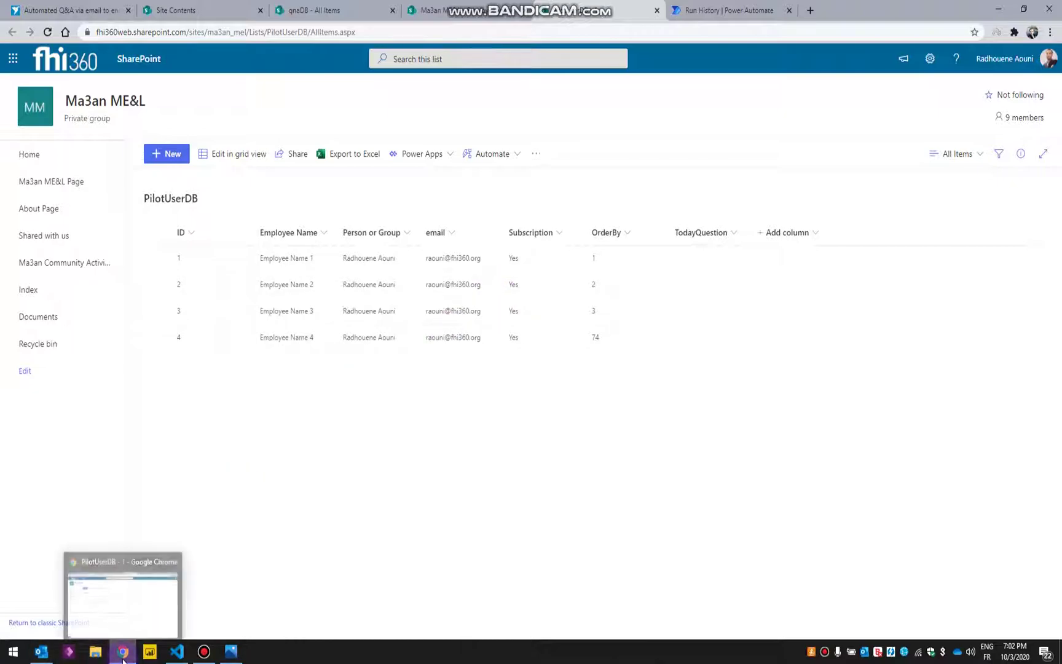
pyautogui.click(122, 653)
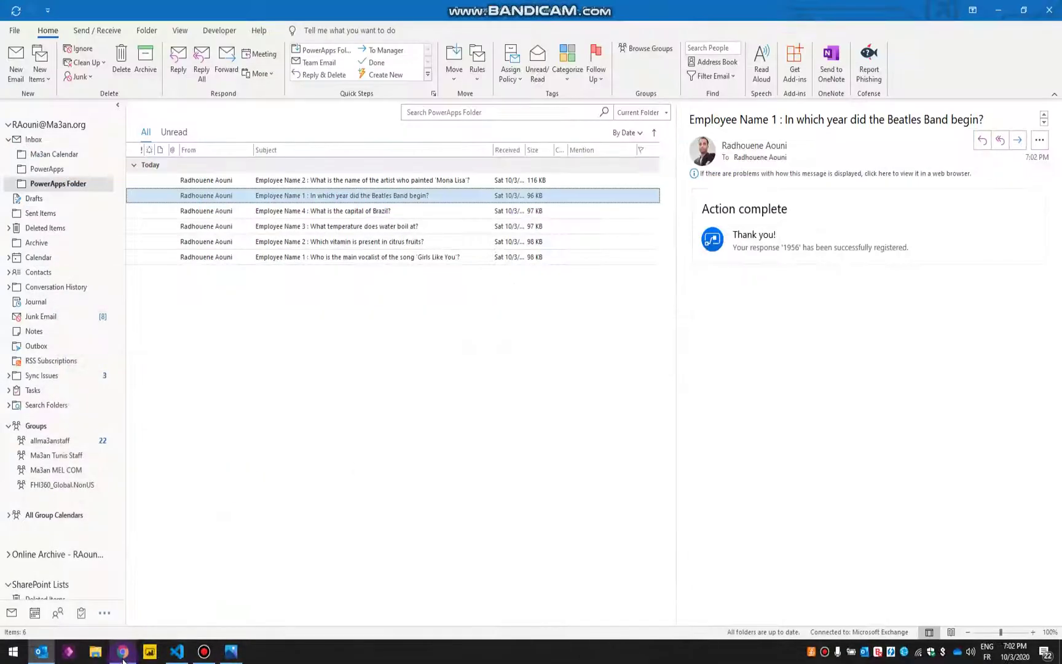
pyautogui.click(386, 182)
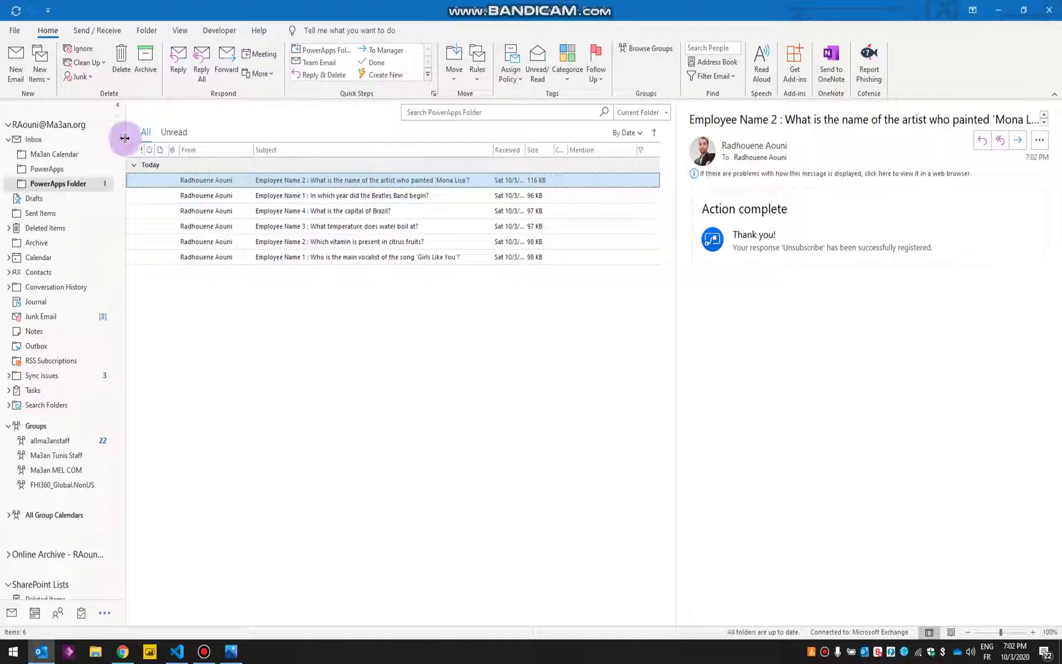
# Answer the Employee Name 3 capital of Brazil question with Paris and the Employee Name 4 Julius Caesar question with Shakespeare.
pyautogui.click(279, 180)
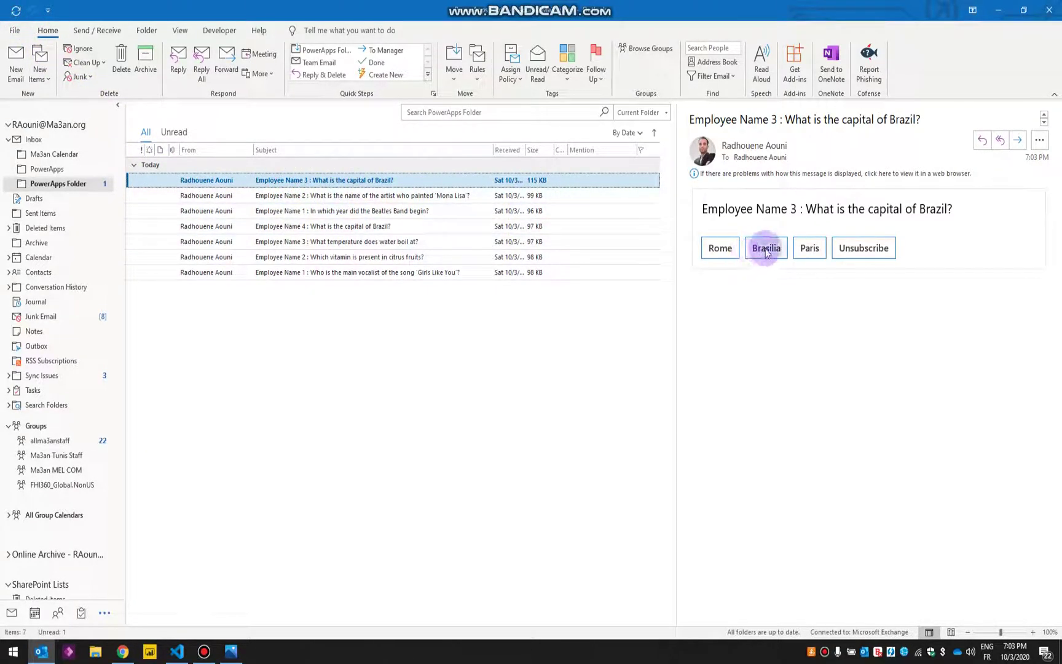
pyautogui.click(808, 246)
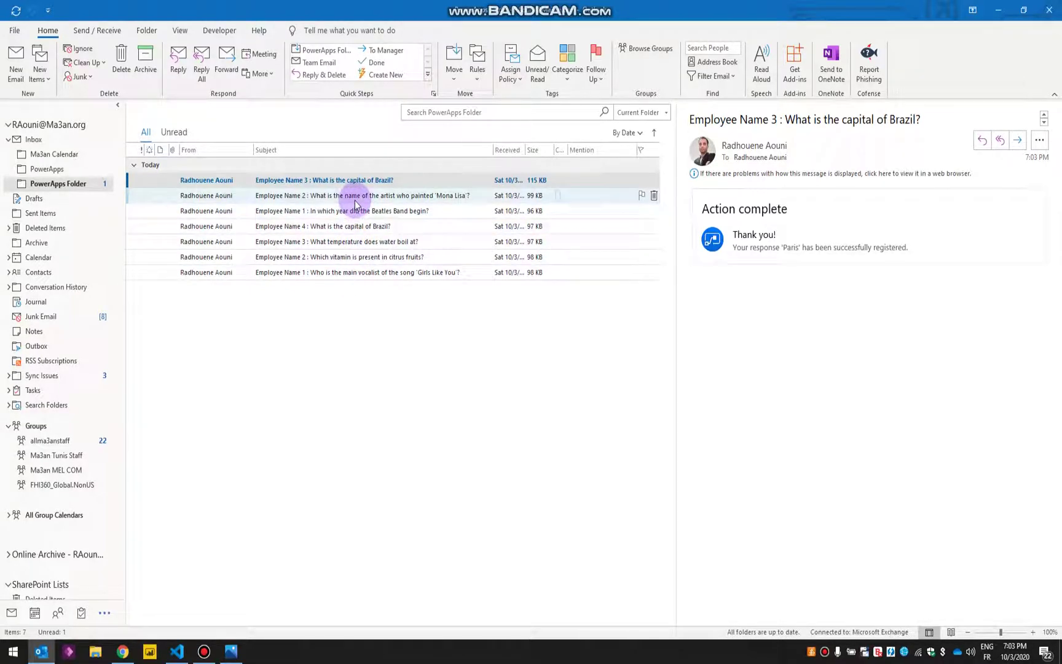
pyautogui.click(353, 180)
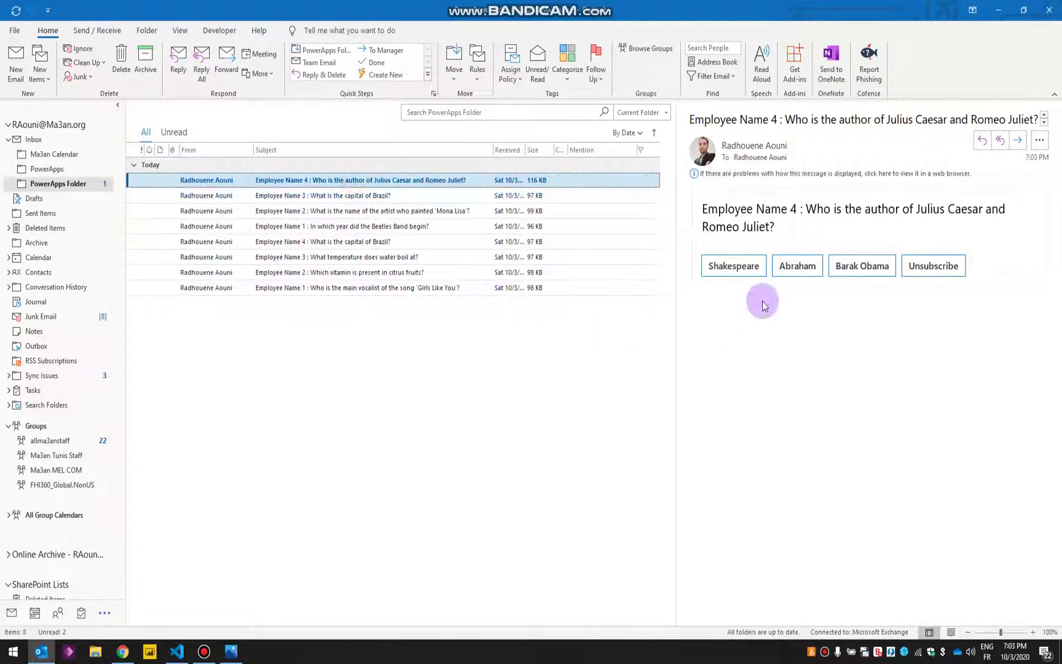
pyautogui.click(746, 266)
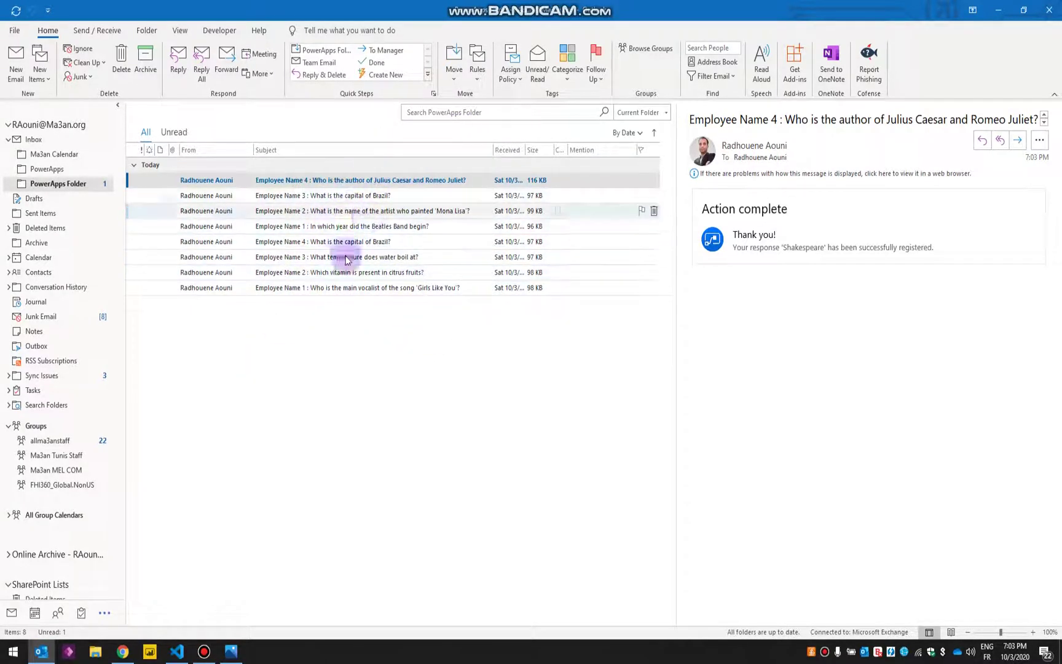
# Switch to Chrome, check Employee Name 2's subscription in PilotUserDB, and run the RandomQnAProject flow again in Power Automate.
pyautogui.click(123, 651)
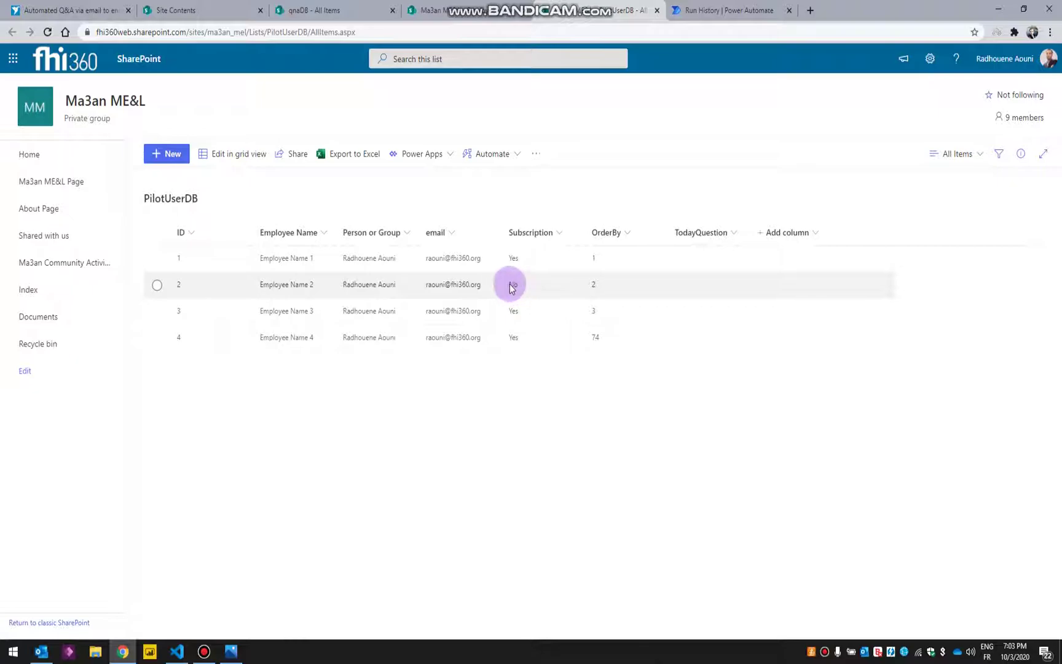
pyautogui.click(745, 11)
pyautogui.click(297, 86)
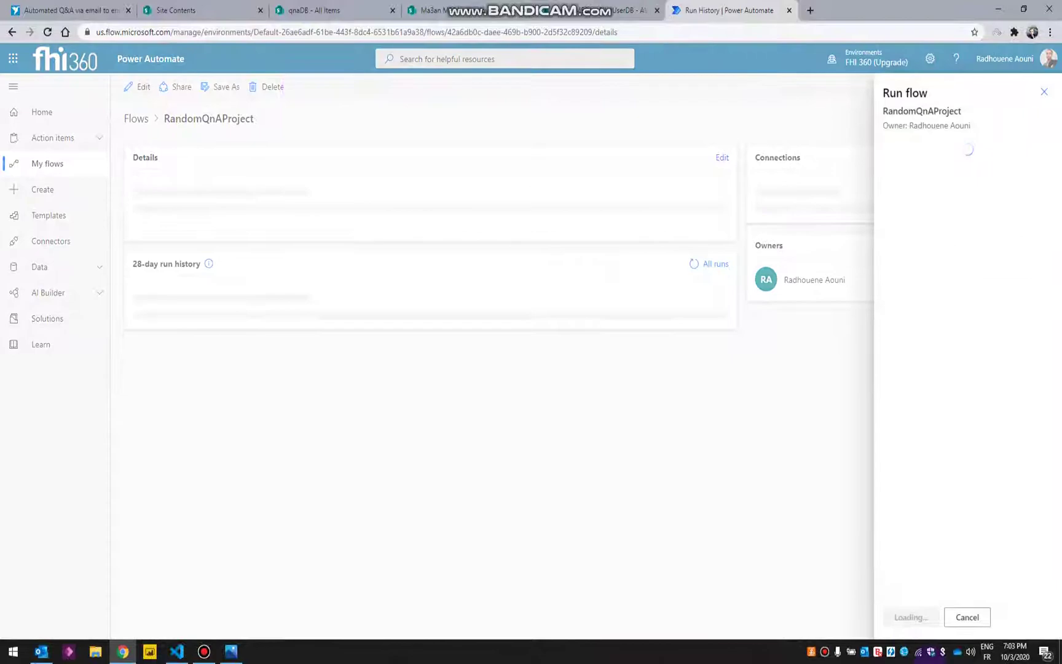
pyautogui.click(909, 617)
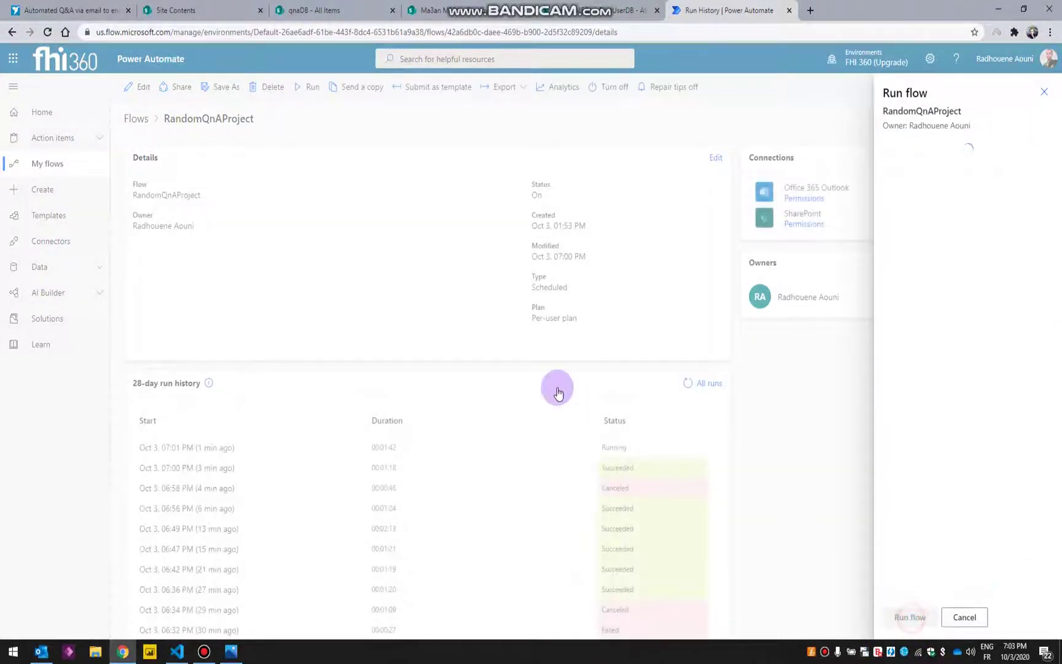
pyautogui.click(902, 616)
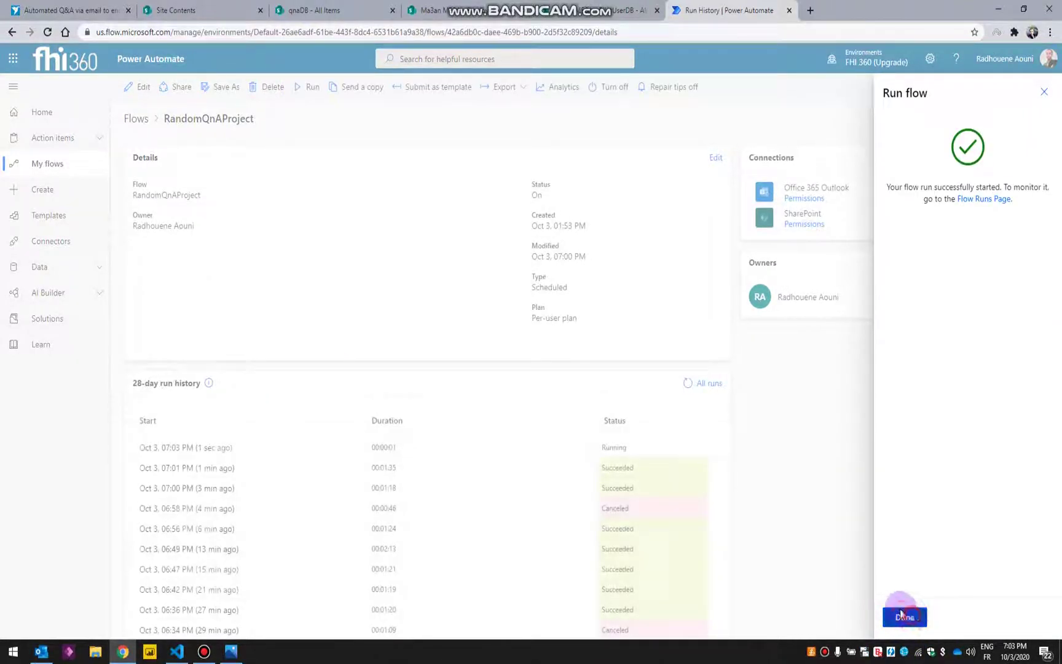
# Check Outlook's PowerApps Folder for new question emails, and view the PilotUserDB list in Chrome.
pyautogui.click(41, 653)
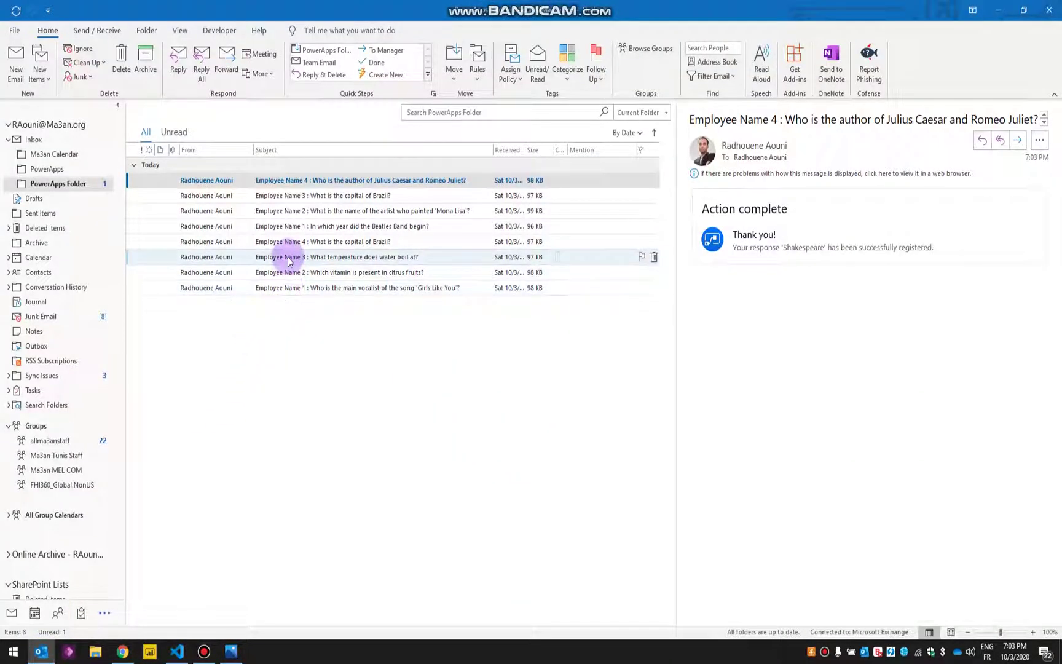
pyautogui.click(309, 193)
pyautogui.click(309, 180)
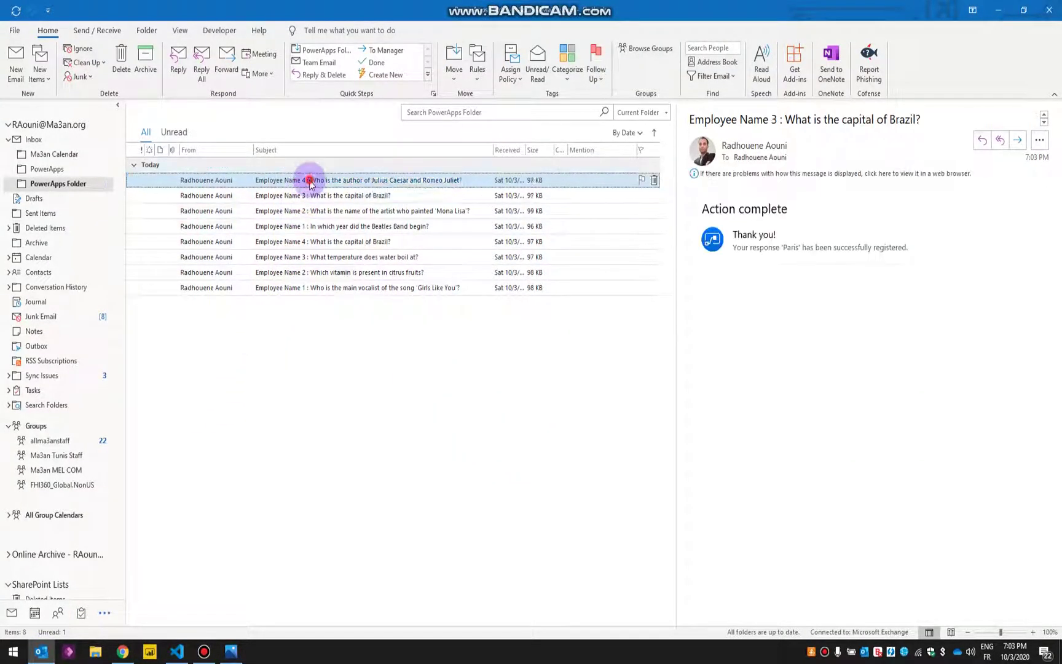
pyautogui.click(135, 655)
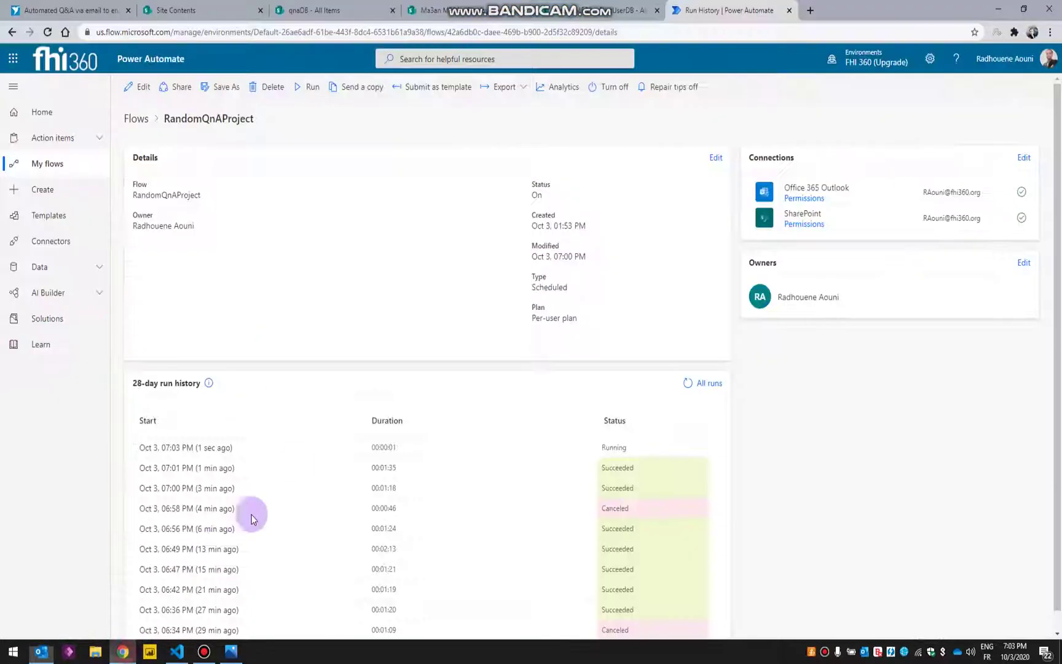
pyautogui.click(578, 13)
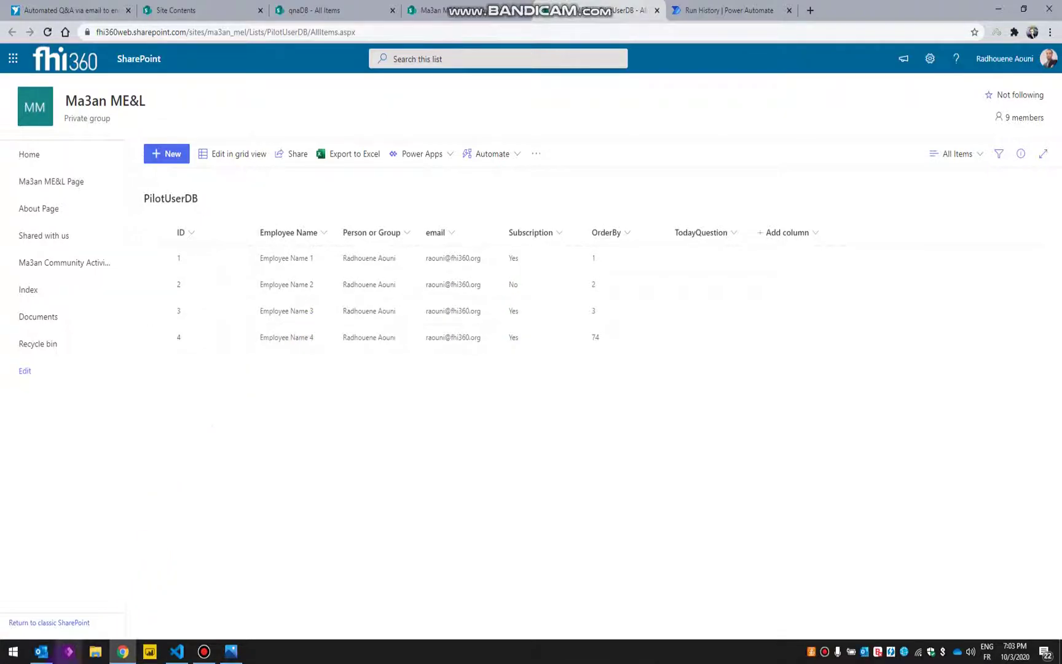
# Switch to Outlook and answer the new Employee Name 1 Suicide Squad question with Spiderman.
pyautogui.click(42, 652)
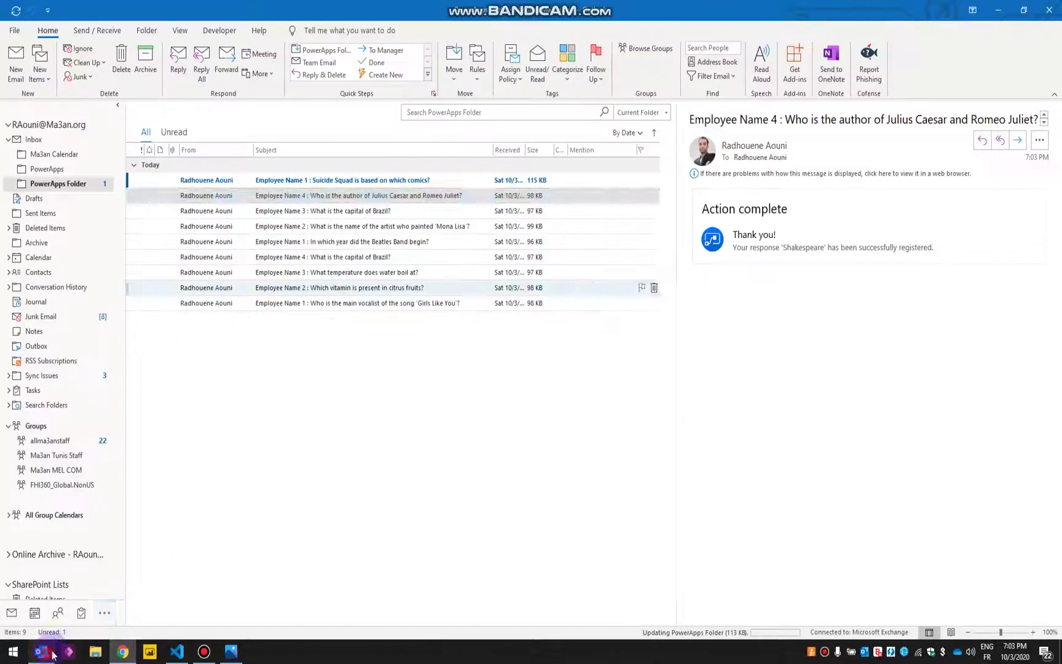
pyautogui.click(373, 184)
pyautogui.click(846, 250)
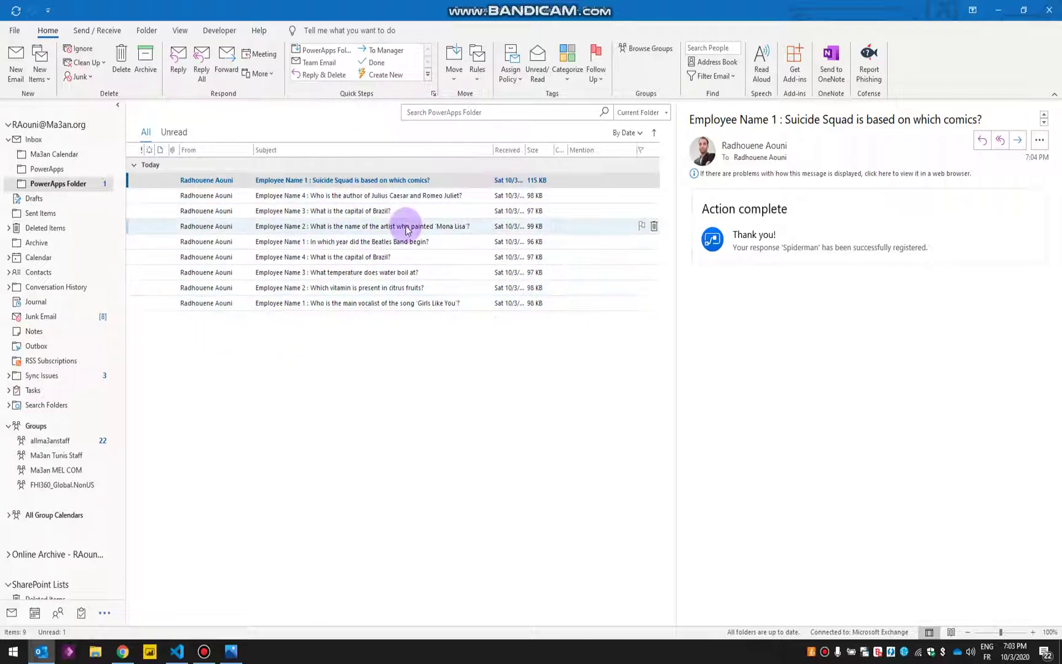
# Answer the new Employee Name 3 question about water's boiling temperature with 100 C.
pyautogui.click(325, 194)
pyautogui.click(335, 181)
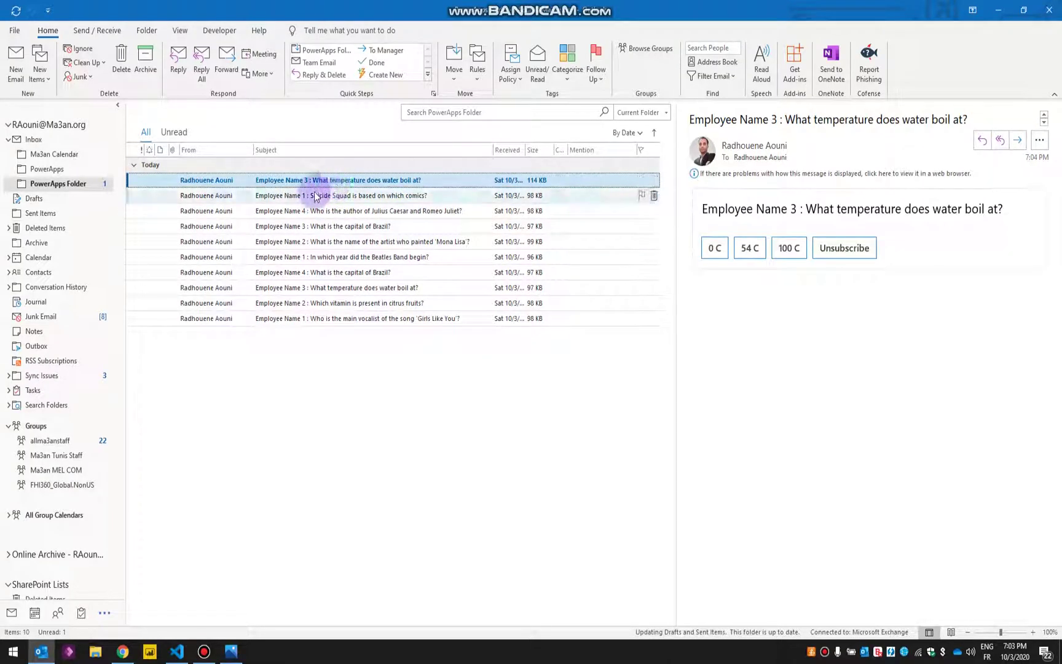
pyautogui.click(788, 247)
# Check the folder for the Employee Name 4 Beatles question and answer it with 2000.
pyautogui.click(344, 195)
pyautogui.click(349, 180)
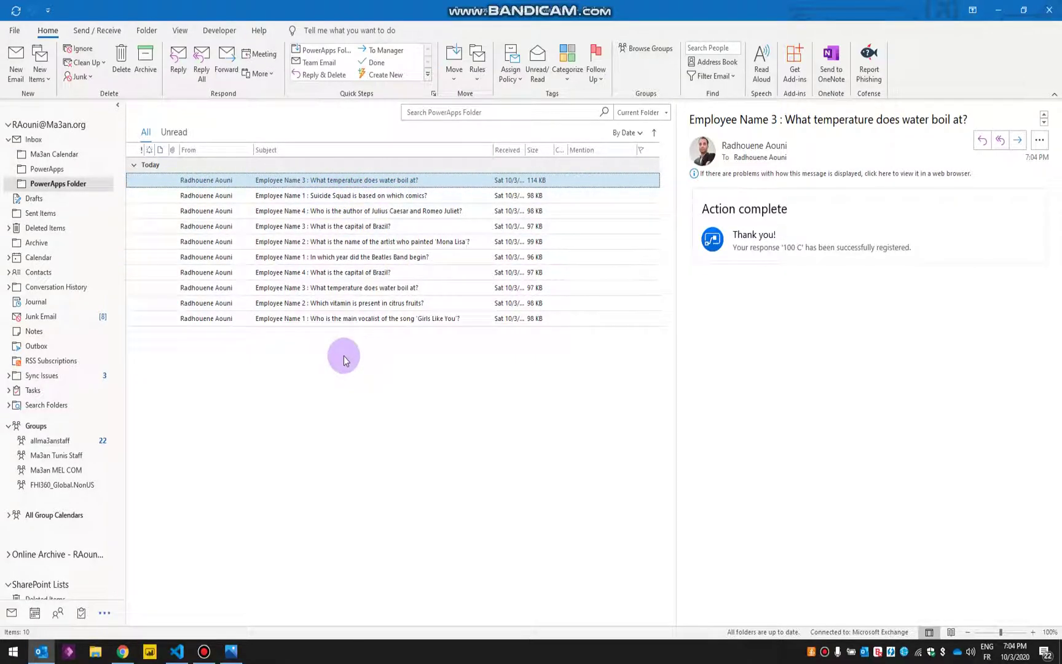
pyautogui.click(360, 196)
pyautogui.click(357, 180)
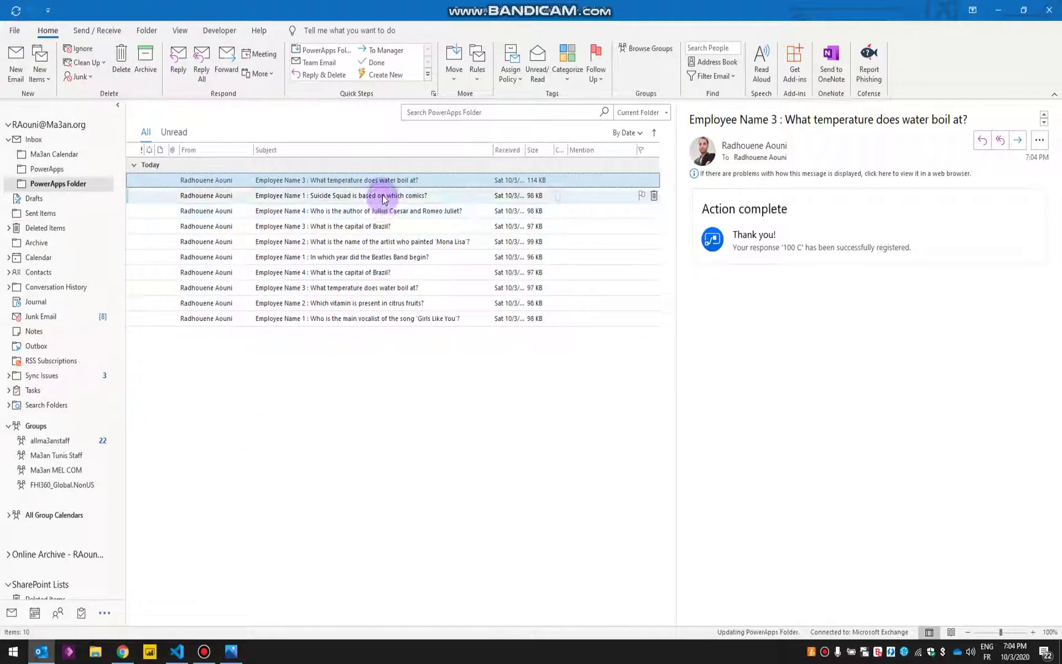
pyautogui.click(379, 180)
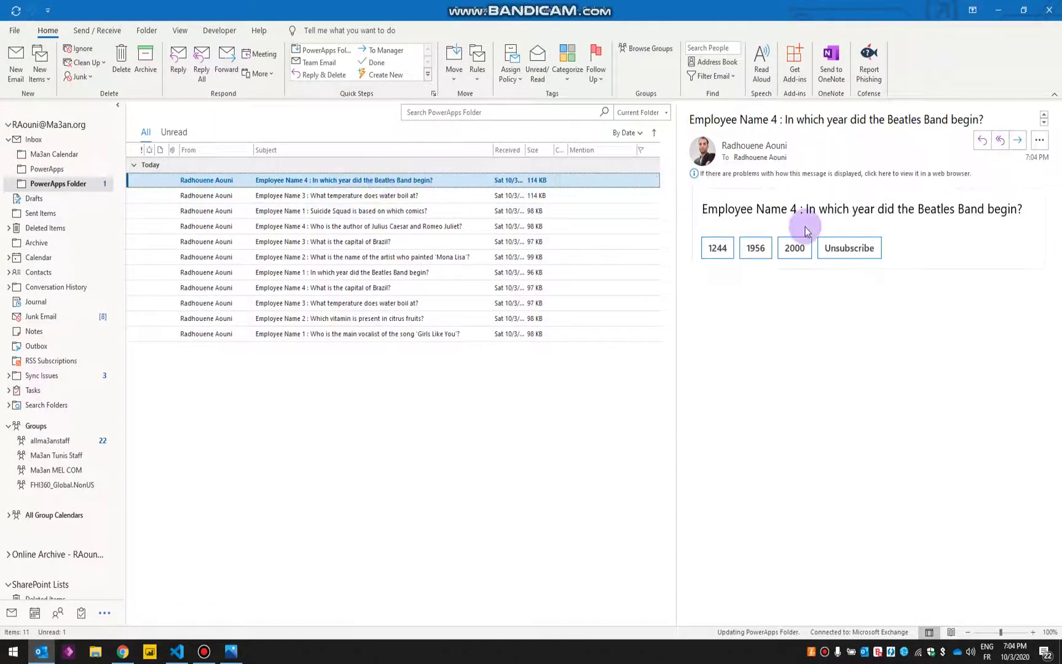
pyautogui.click(810, 252)
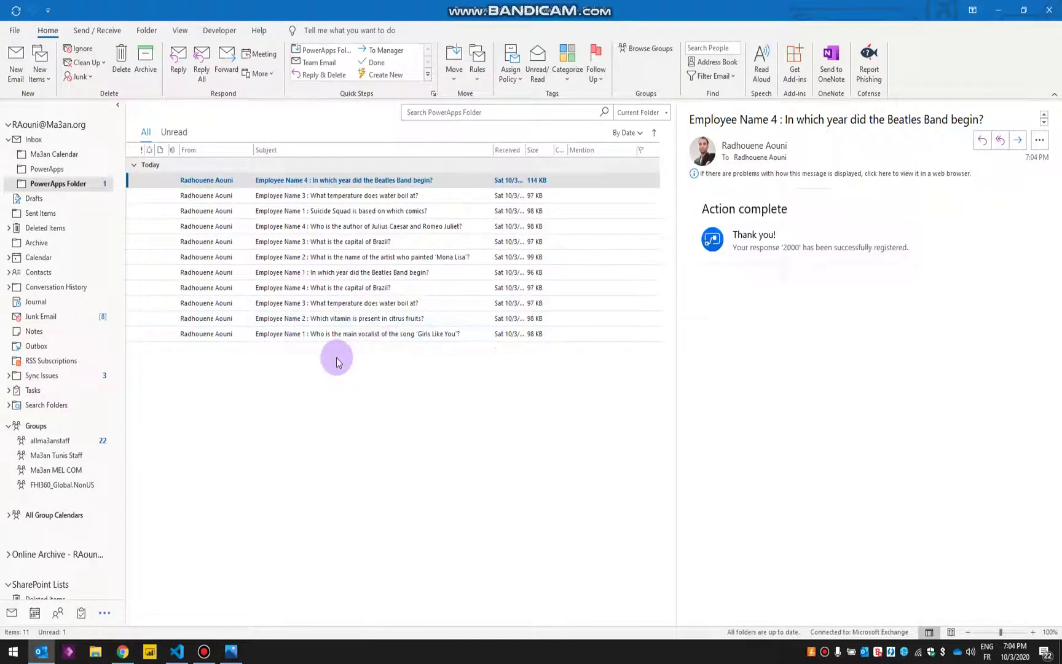
# Switch to Chrome, review the responses stored in the EmployeeAnswers list, and reload the qnaDB list to examine its OrderBy values.
pyautogui.click(120, 655)
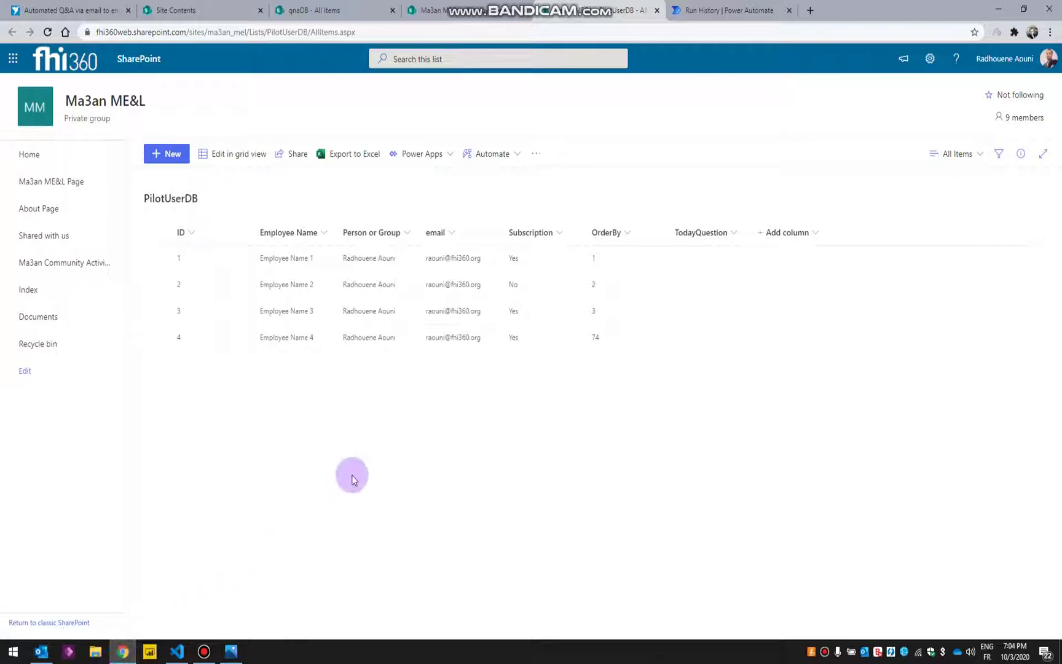
pyautogui.click(426, 10)
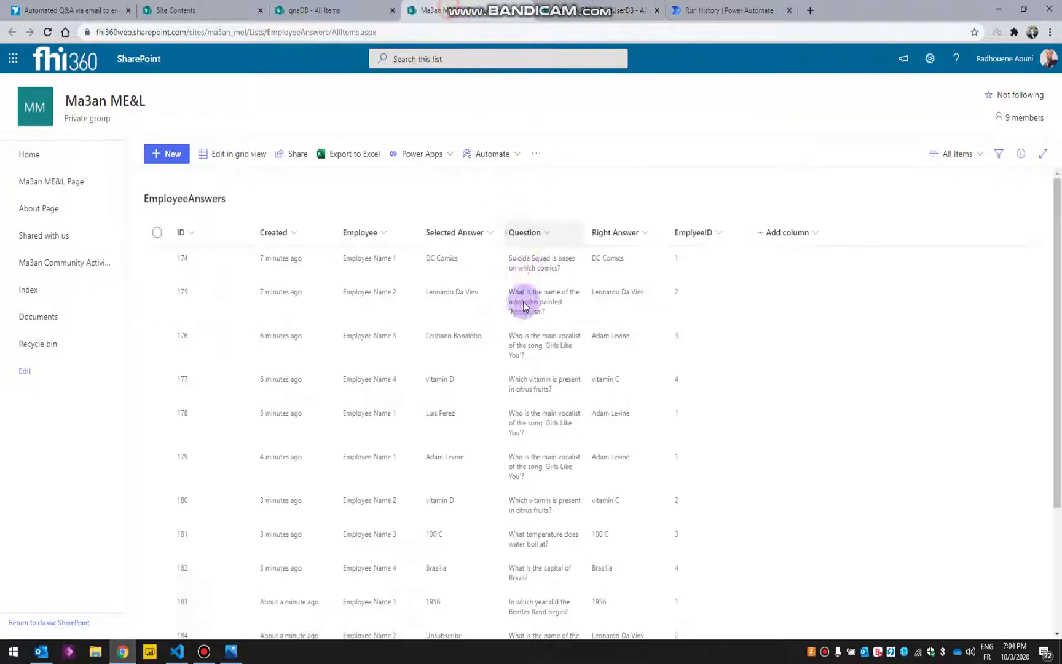
pyautogui.scroll(-5, 528, 369)
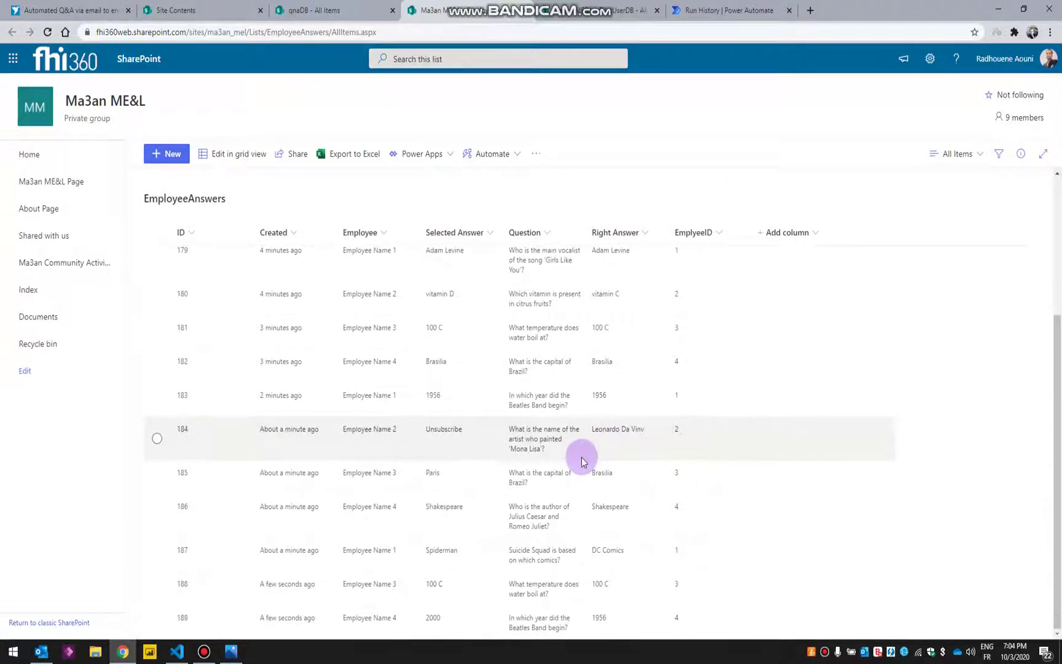
pyautogui.scroll(3, 581, 457)
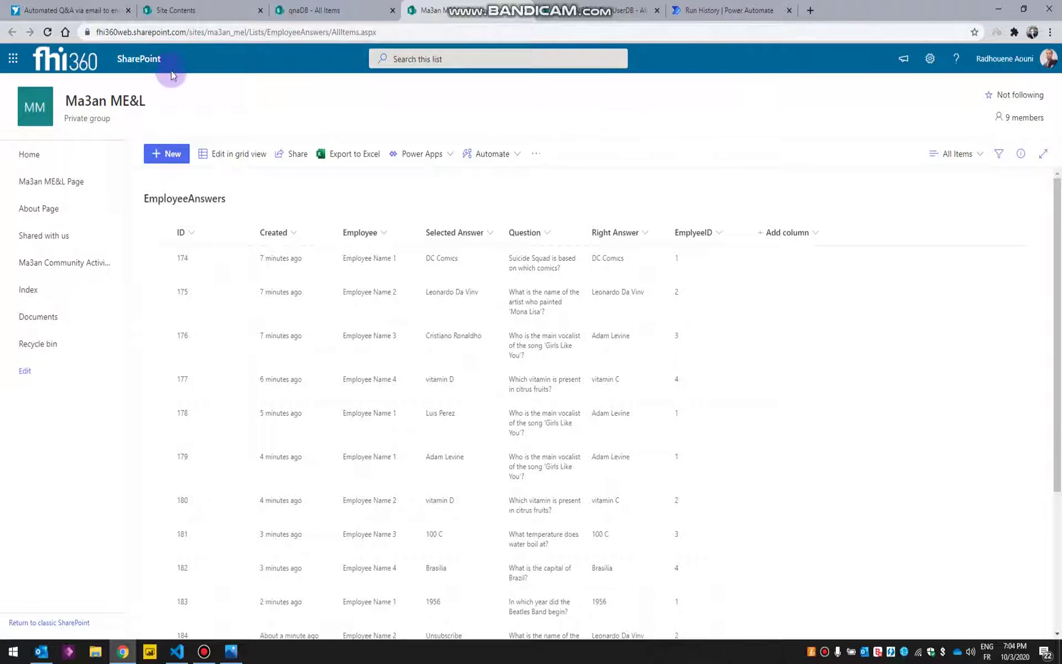
pyautogui.click(312, 10)
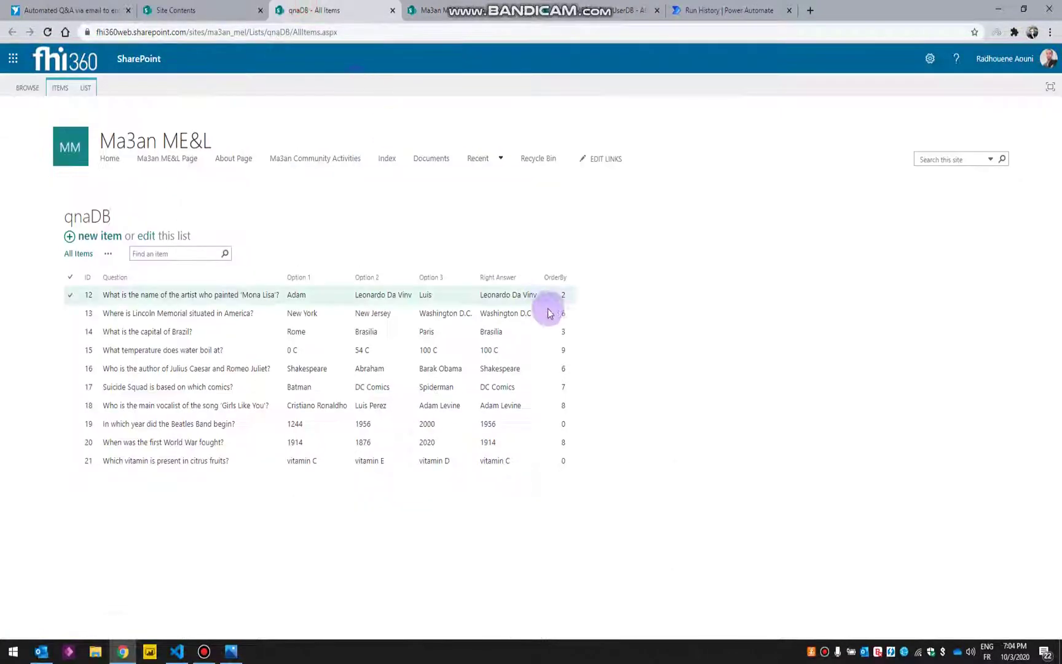
pyautogui.click(47, 32)
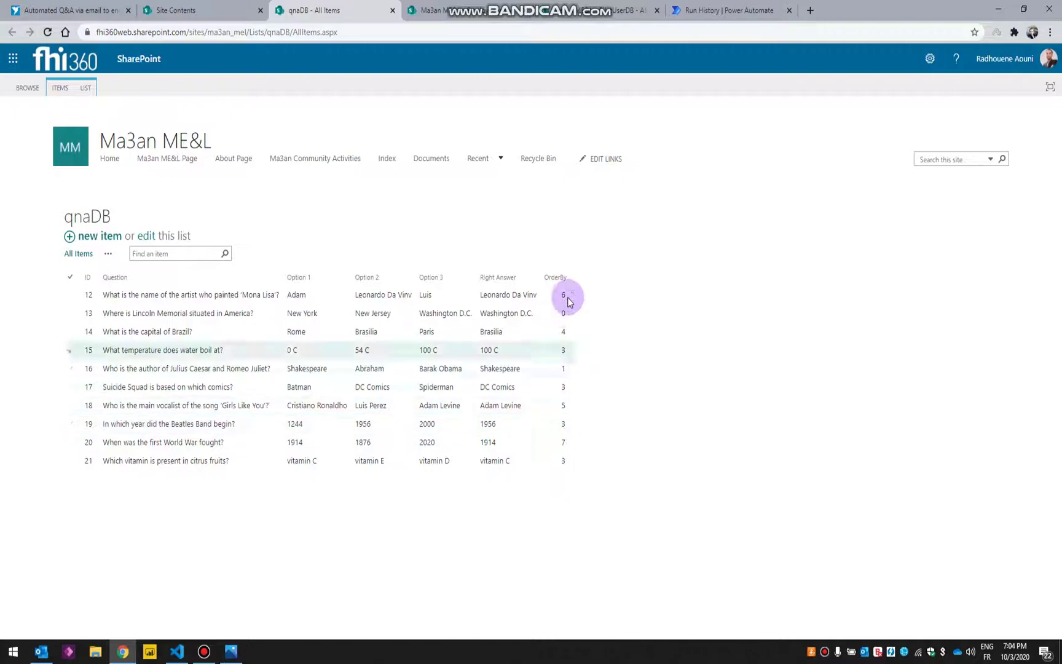
# Open the latest RandomQnAProject run, started Oct 3 at 07:03 PM, from the Power Automate run history.
pyautogui.click(730, 18)
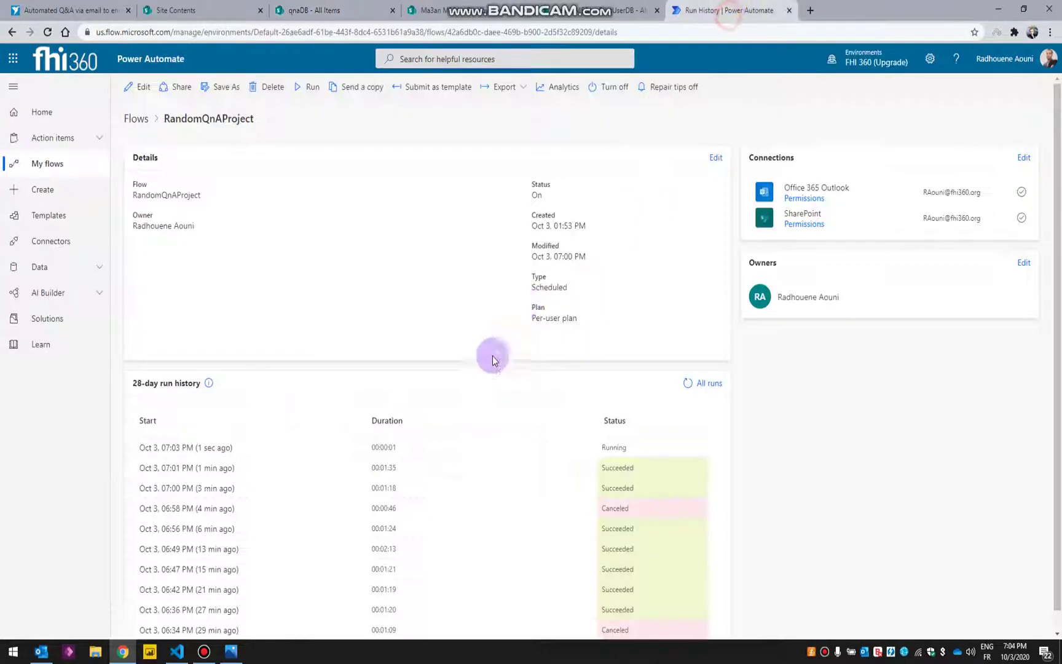
pyautogui.click(183, 447)
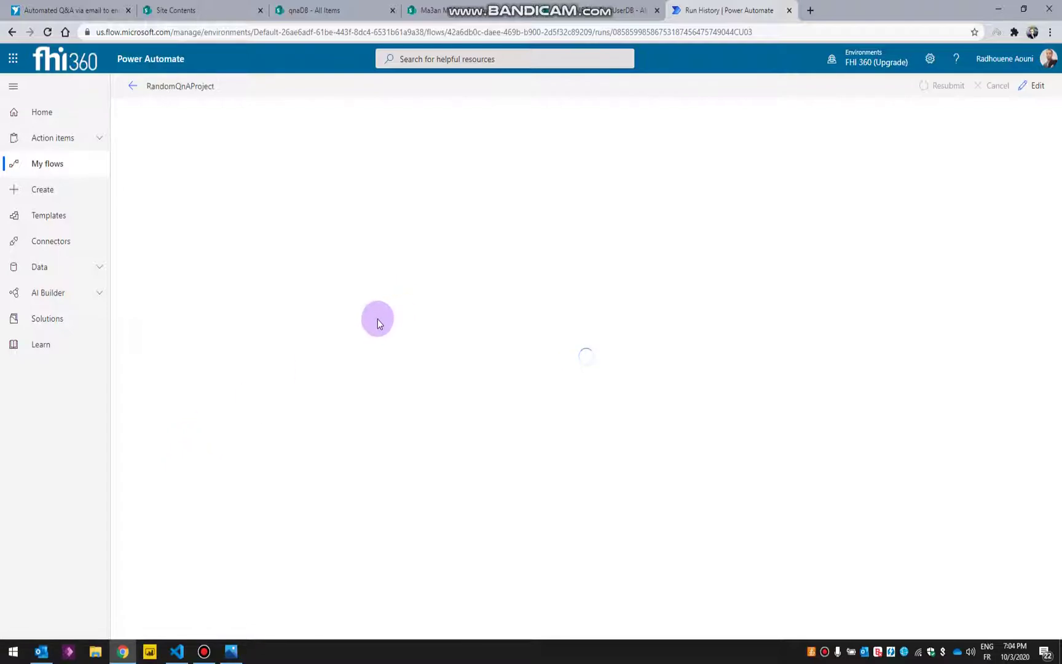